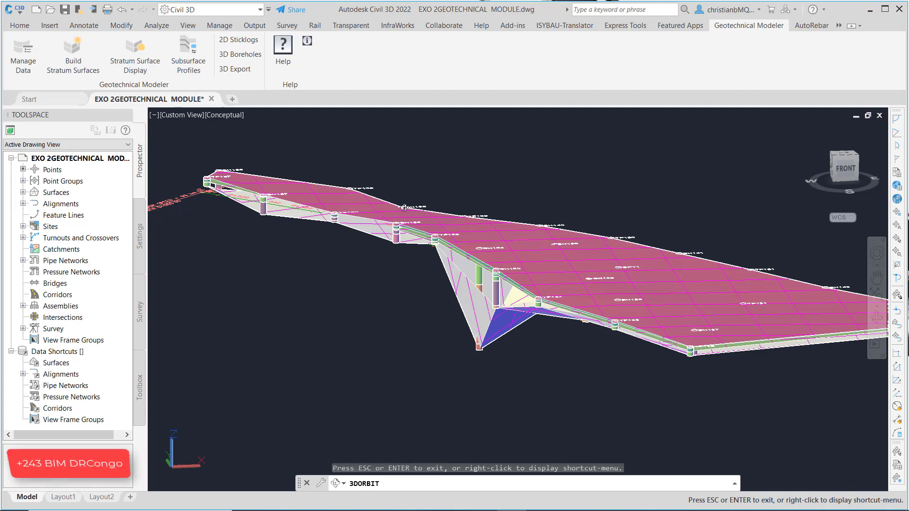
Step: Examine the strata layers and 3D boreholes around borehole BH130 along the stratum model's front edge
scroll(519, 307, "up", 2)
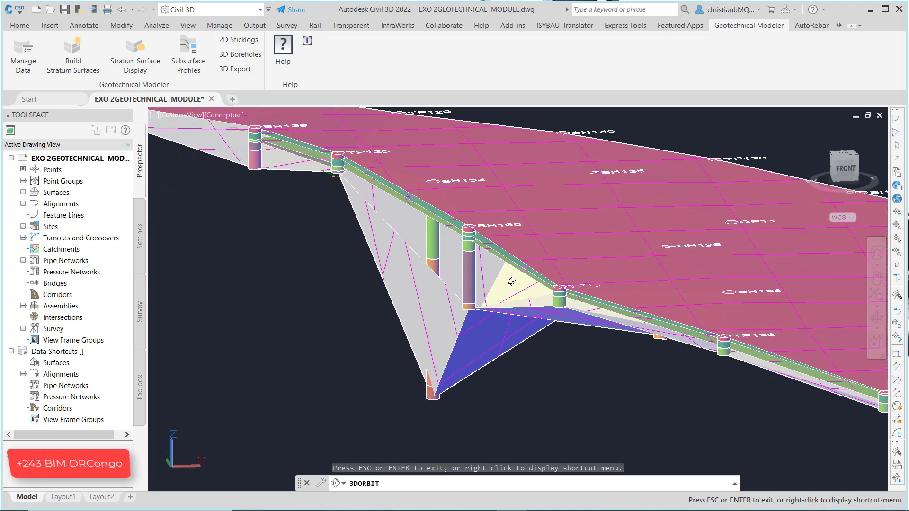
left_click_drag(512, 282, 486, 252)
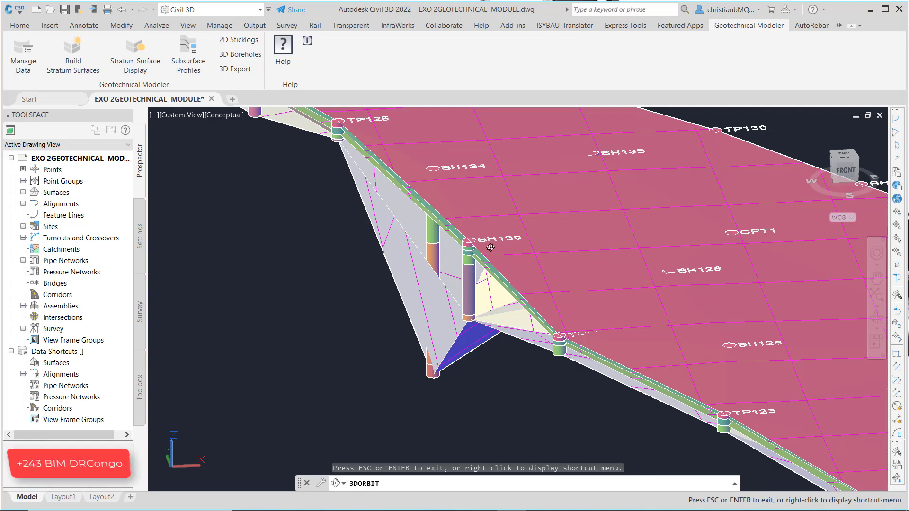
scroll(490, 247, "down", 2)
left_click_drag(491, 248, 472, 240)
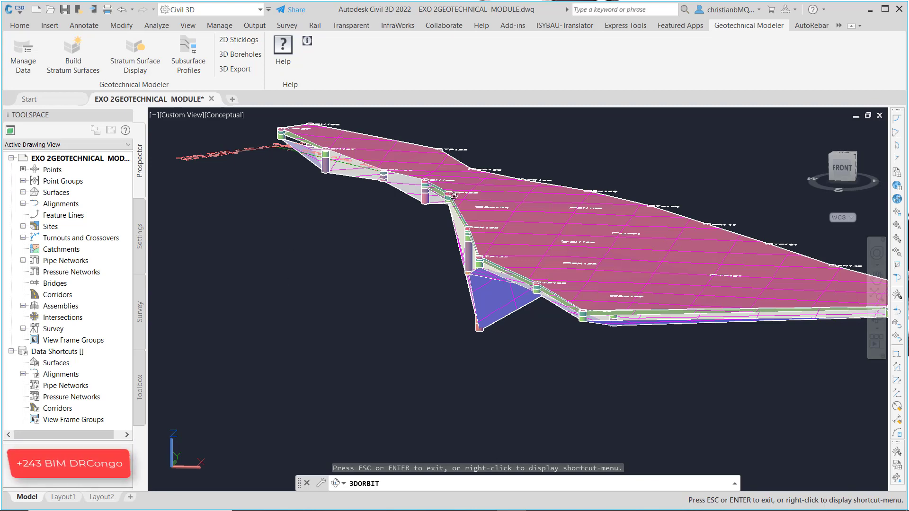
scroll(441, 192, "up", 1)
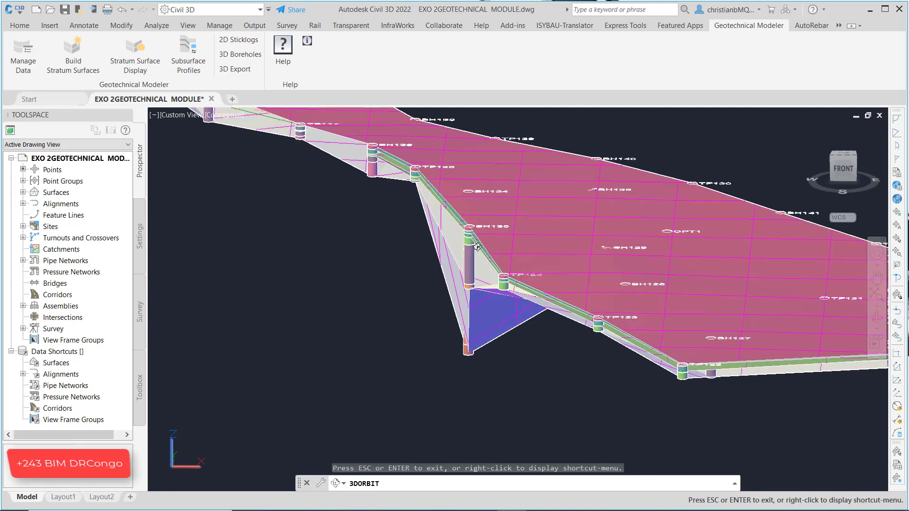
scroll(477, 246, "up", 3)
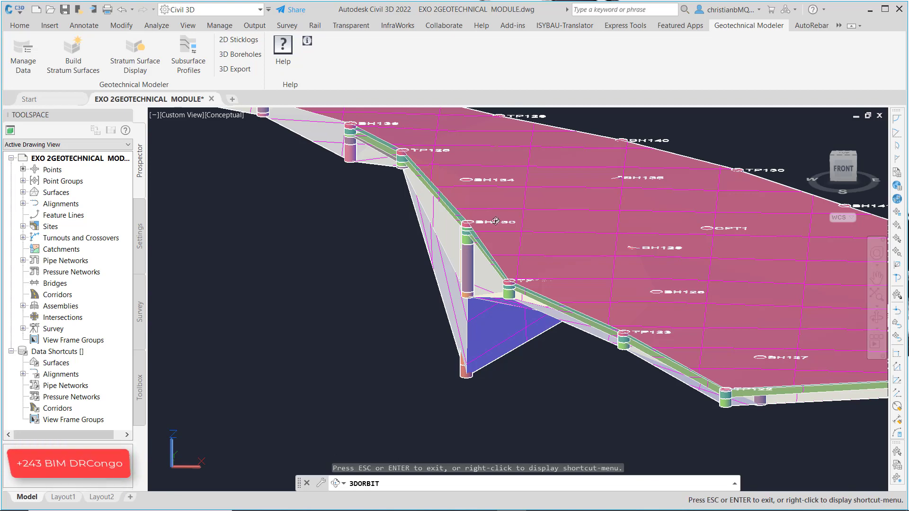
left_click_drag(477, 247, 505, 270)
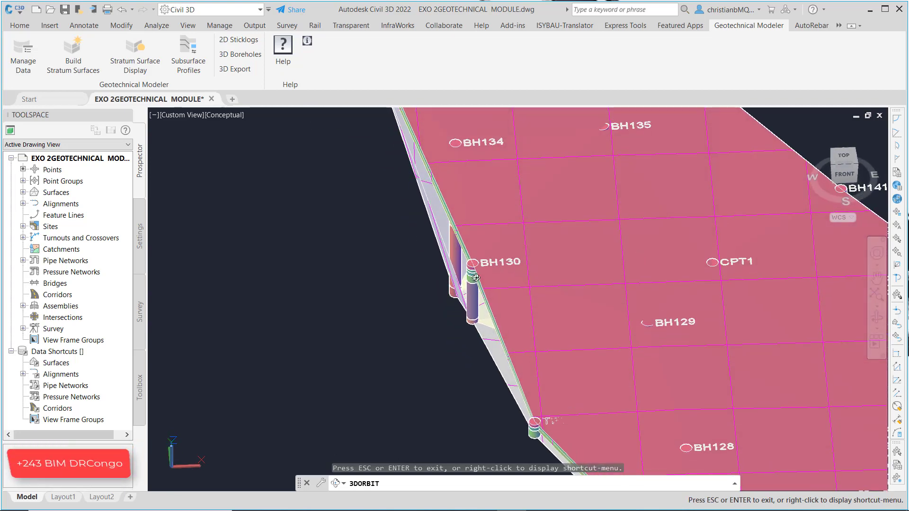
scroll(468, 286, "up", 5)
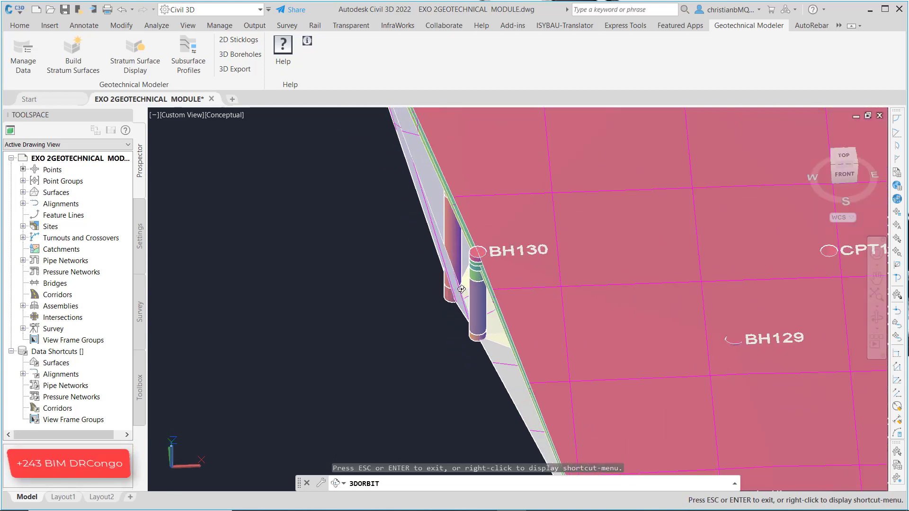
left_click_drag(512, 251, 507, 280)
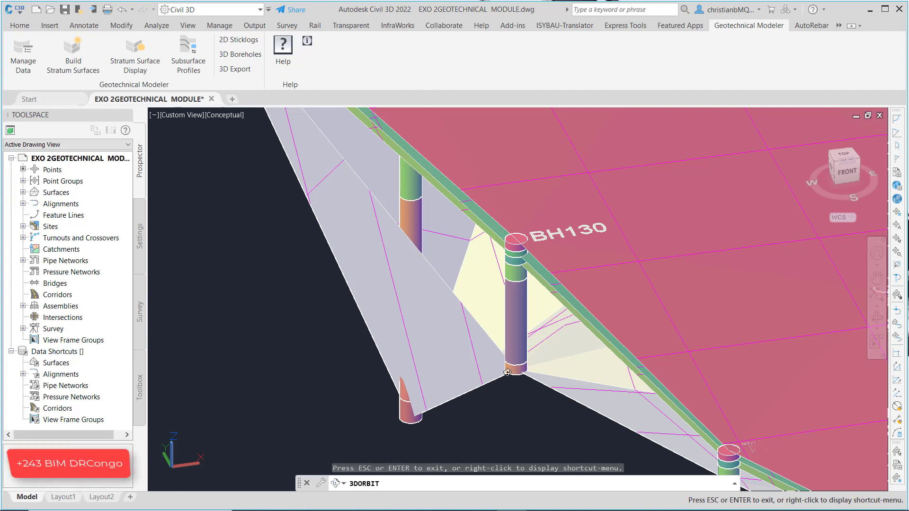
scroll(528, 278, "up", 2)
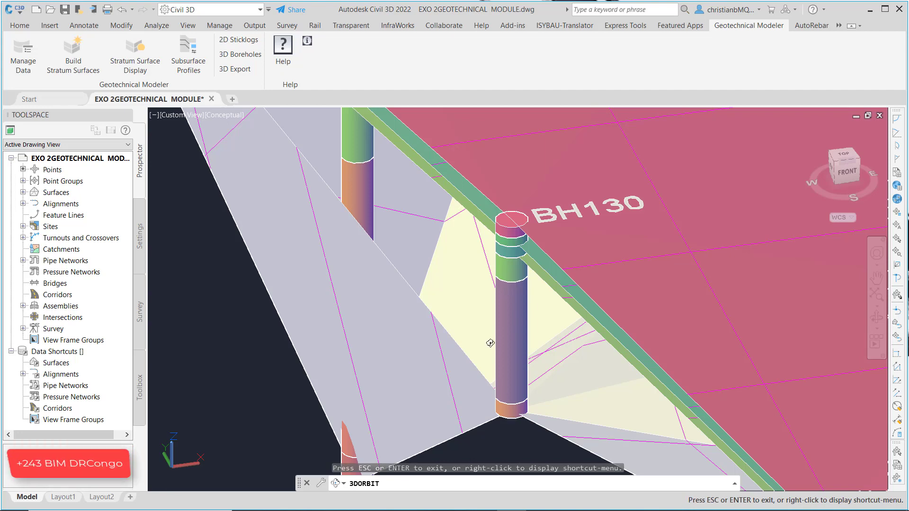
left_click_drag(490, 343, 490, 345)
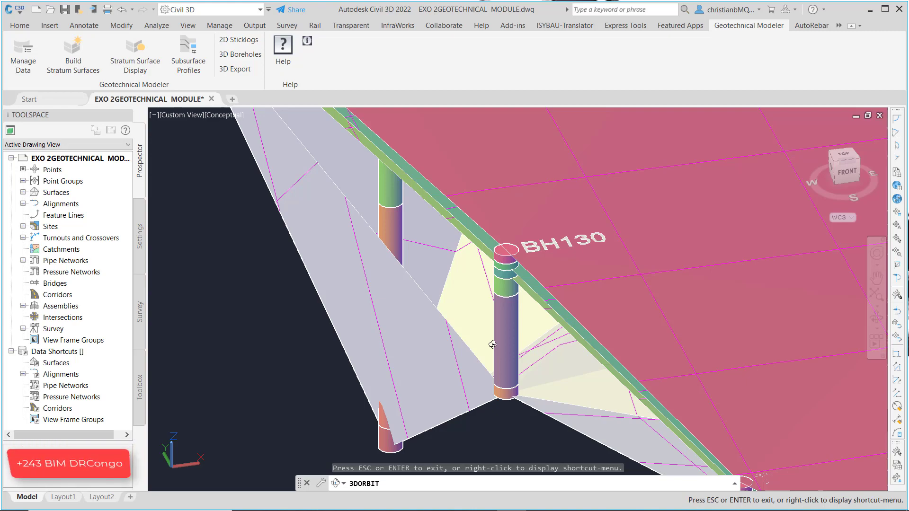
left_click_drag(493, 345, 411, 198)
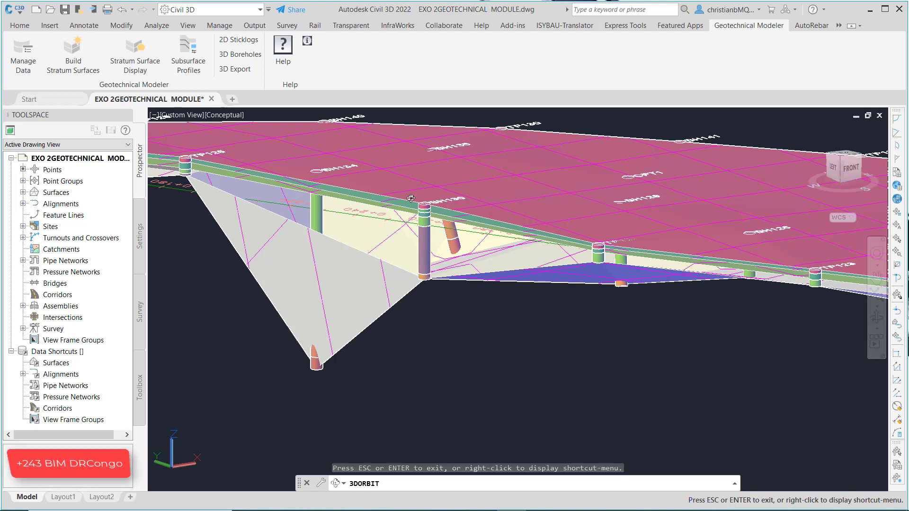
Step: Examine the underside, side and back of the stratum model, including the boreholes at its far end
left_click_drag(436, 292, 497, 295)
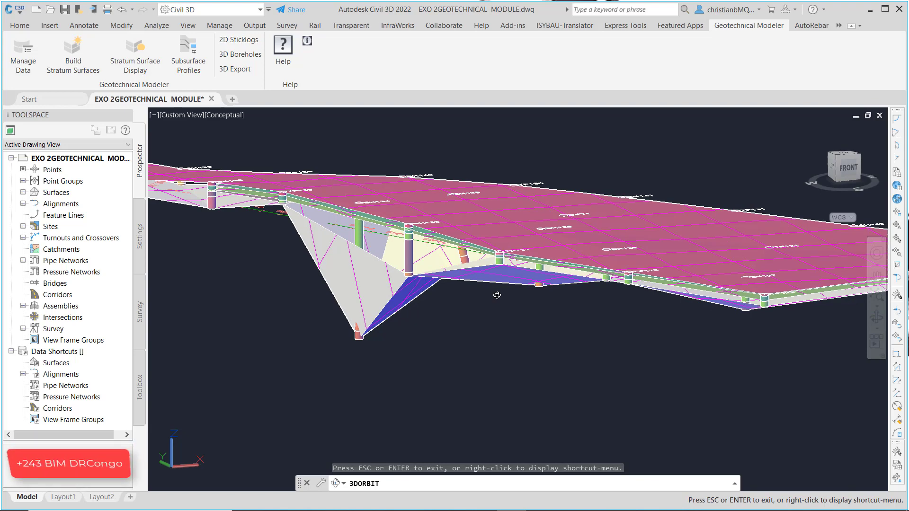
scroll(468, 257, "up", 2)
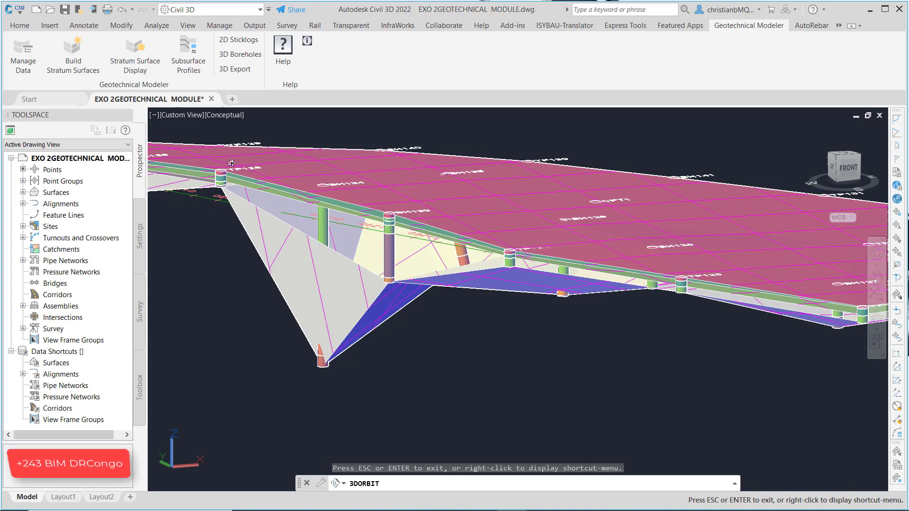
scroll(208, 156, "up", 1)
scroll(208, 155, "up", 5)
left_click_drag(261, 213, 382, 202)
left_click_drag(412, 207, 510, 253)
scroll(510, 254, "up", 10)
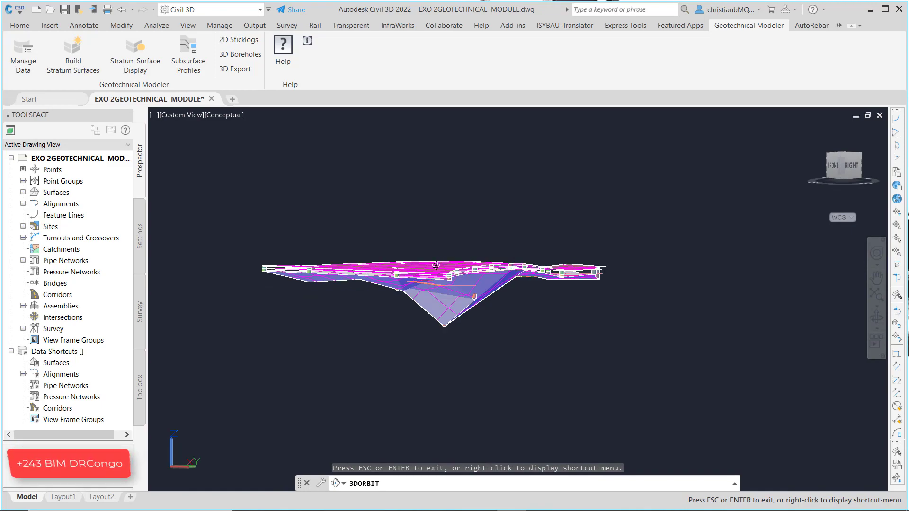
left_click_drag(555, 275, 542, 302)
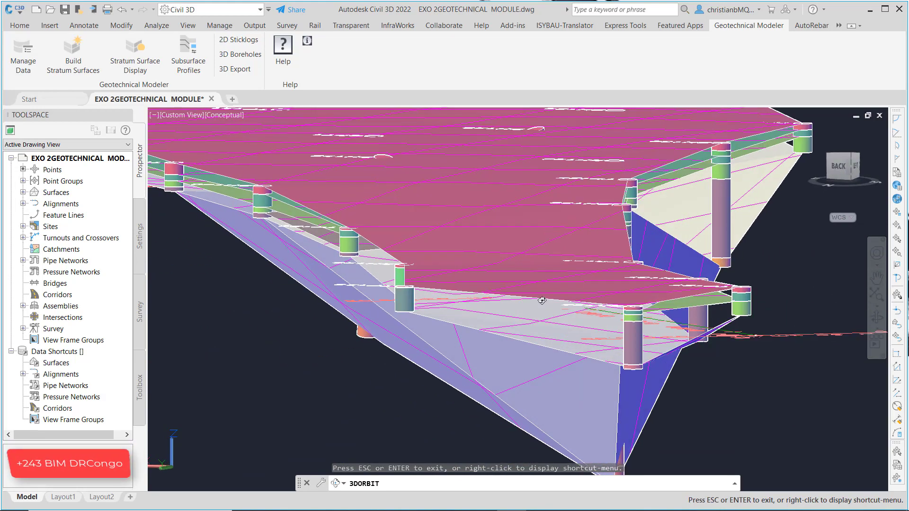
left_click_drag(579, 248, 557, 250)
Step: Switch to Civil 3D 2023, start Manage Data and save the drawing as "Projet geotechnique" in the desktop folder Geotechnical Module 2020
key("alt+Tab")
key("alt+Tab")
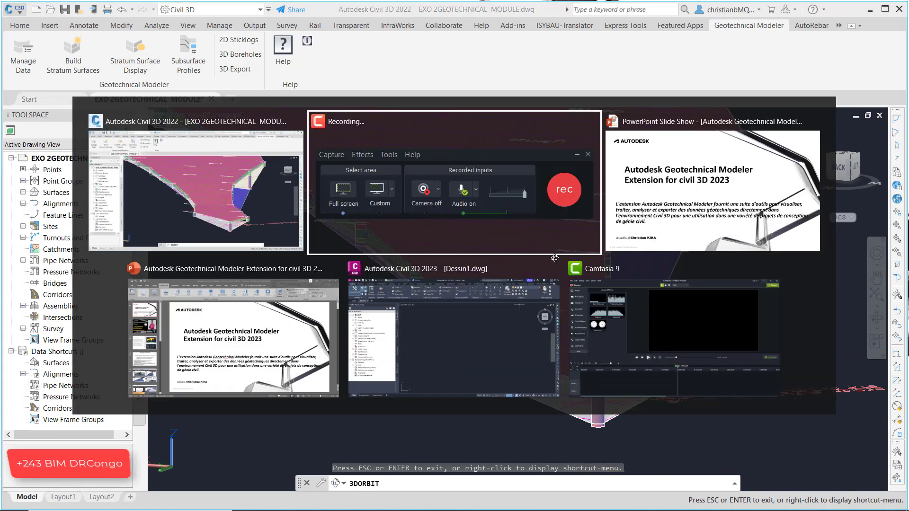
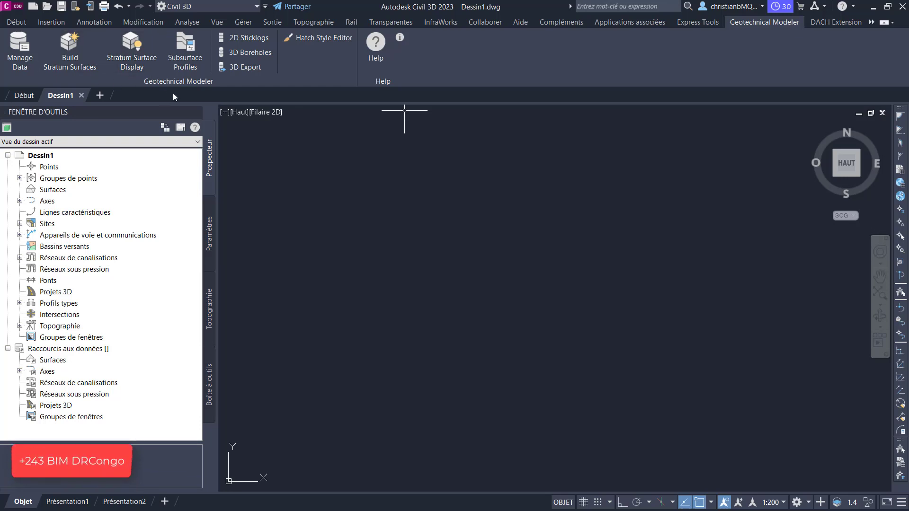
left_click(19, 54)
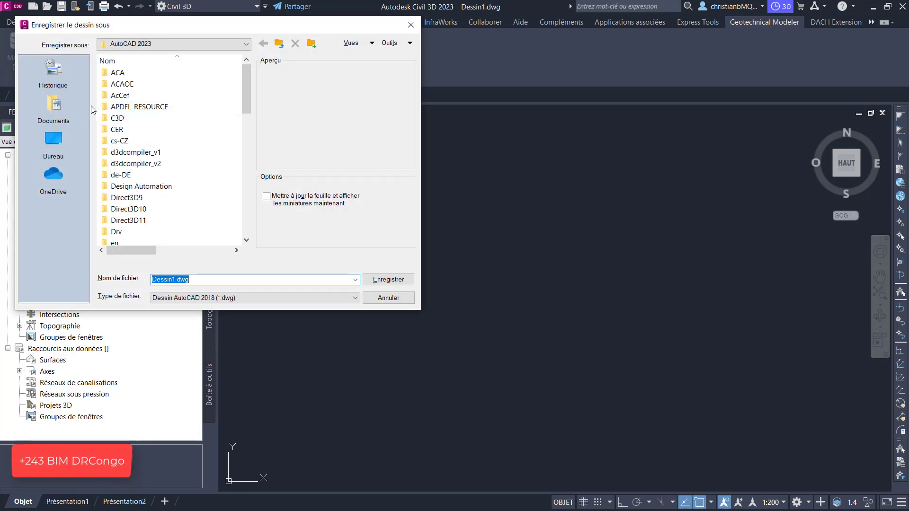
left_click(60, 138)
left_click(119, 164)
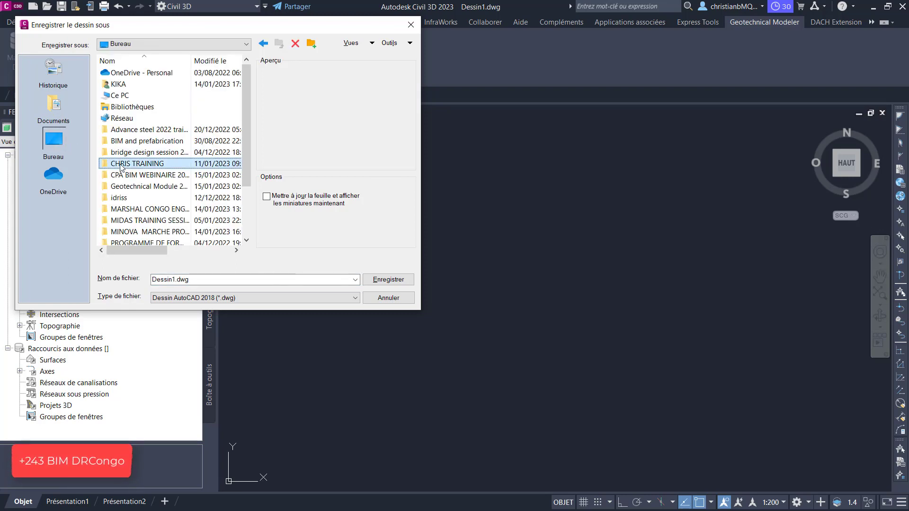
left_click(147, 189)
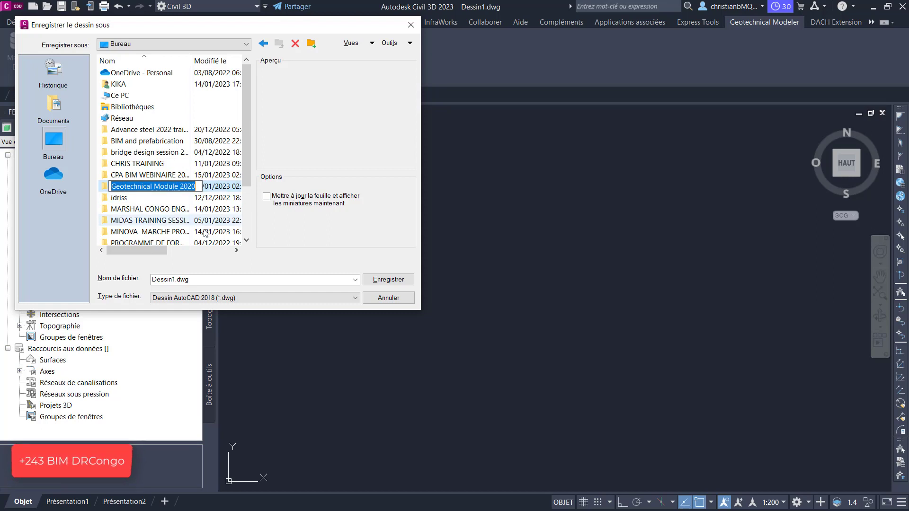
left_click(155, 186)
left_click(210, 190)
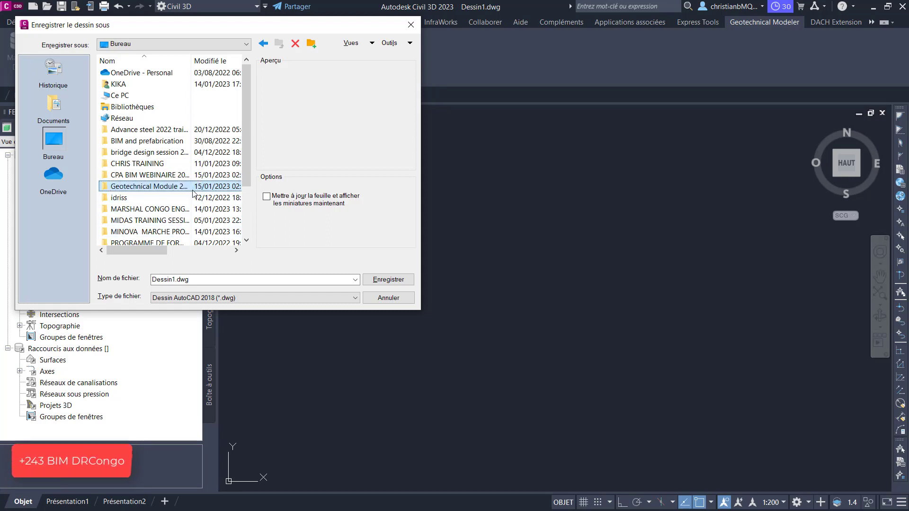
double_click(142, 187)
double_click(192, 279)
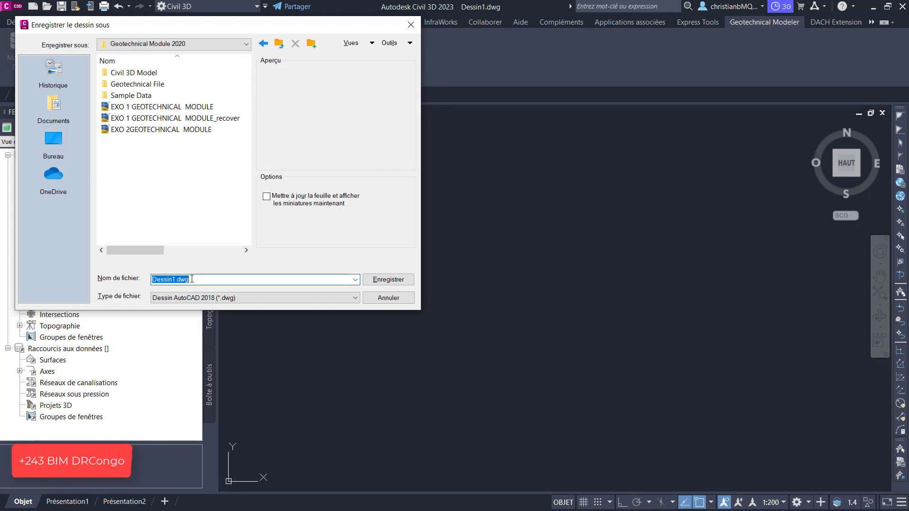
type("Projet geotechnique")
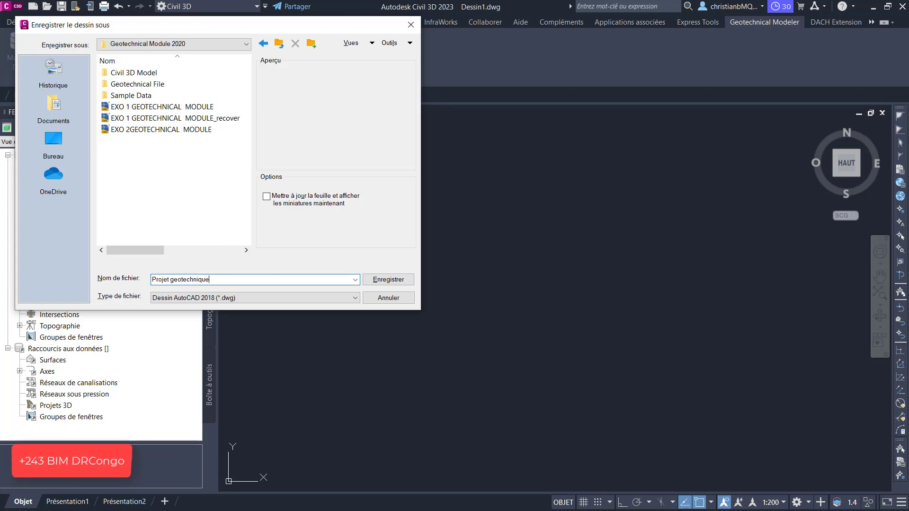
key("Return")
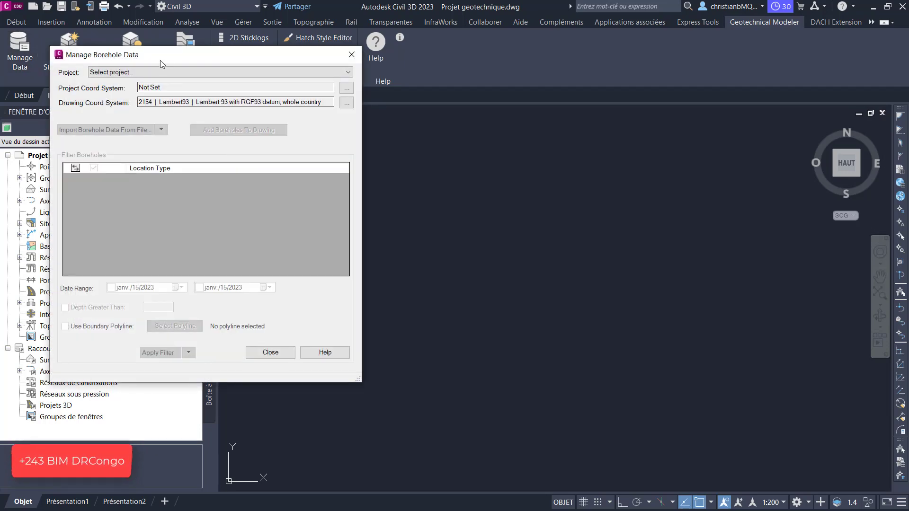
Step: Add a new borehole data project named "PROJET GEOTECHNIQUE CIVIL"
left_click_drag(160, 61, 392, 91)
left_click(393, 104)
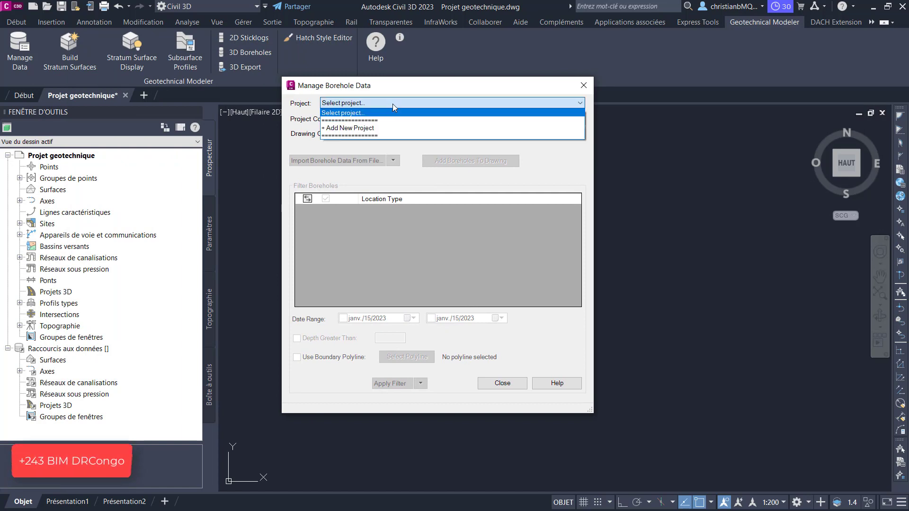
left_click(357, 128)
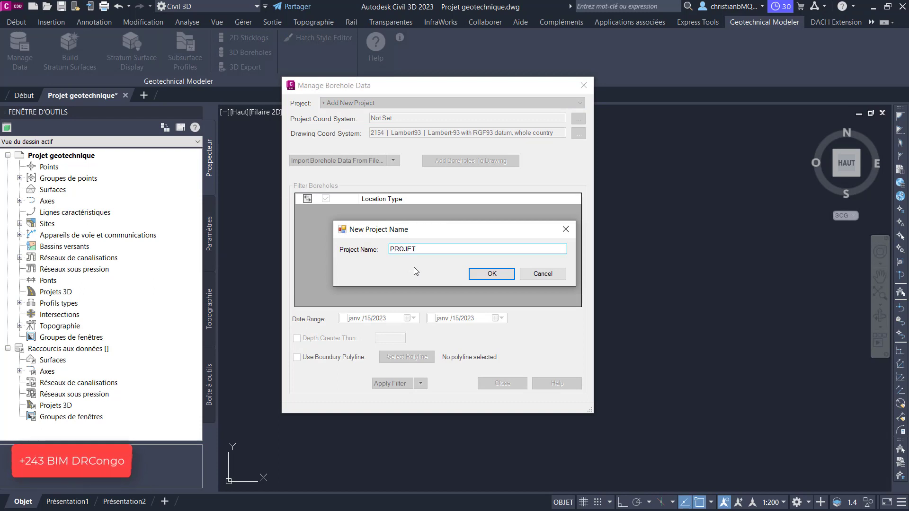
type("PROJET GEOTECHNIQUE CIVIL")
key("Return")
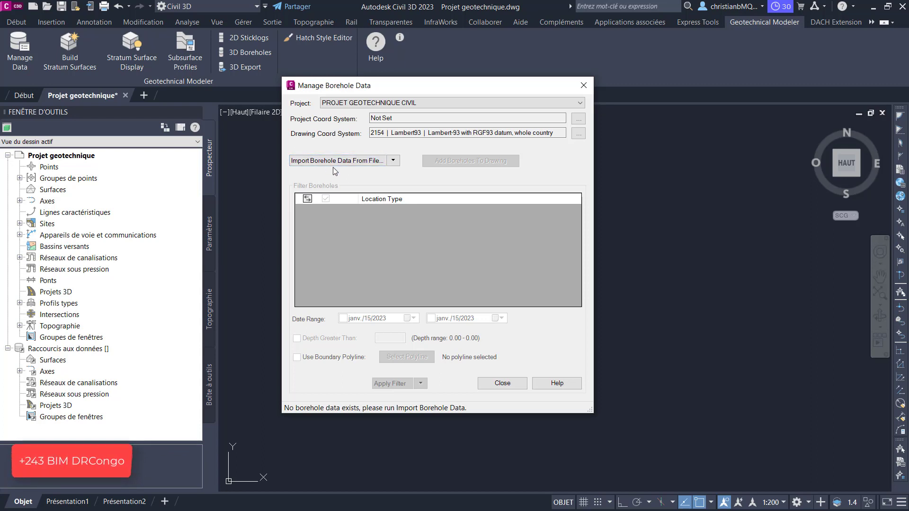
Step: Review the borehole import formats and the sample CSV files offered for import, without importing any file
left_click(393, 161)
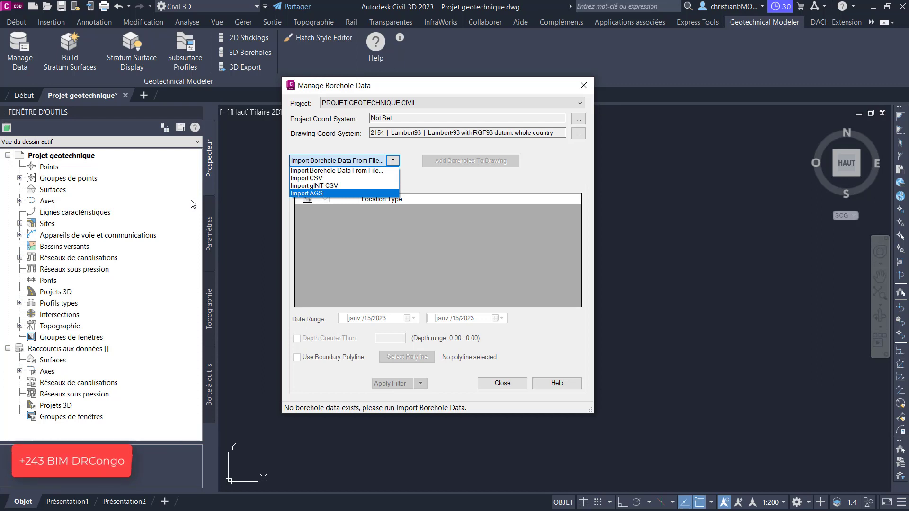
left_click(325, 161)
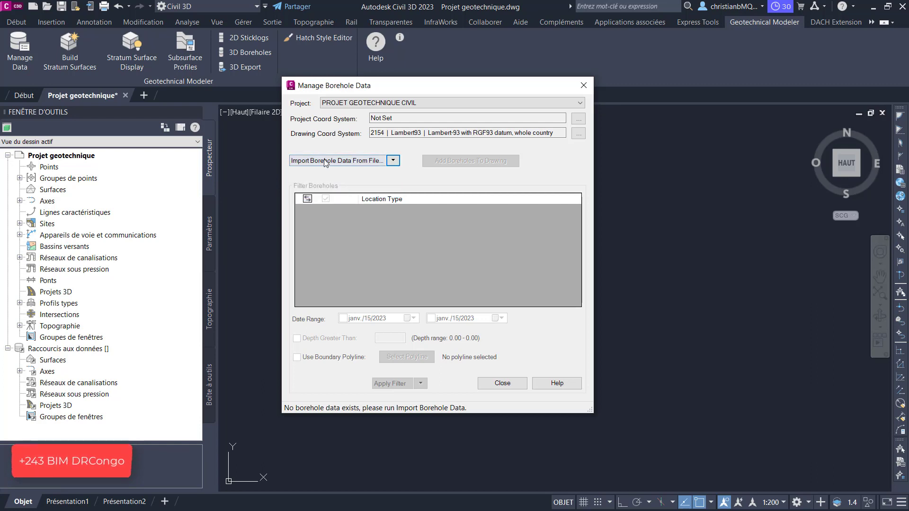
left_click(324, 161)
left_click(326, 166)
left_click(395, 162)
left_click(325, 182)
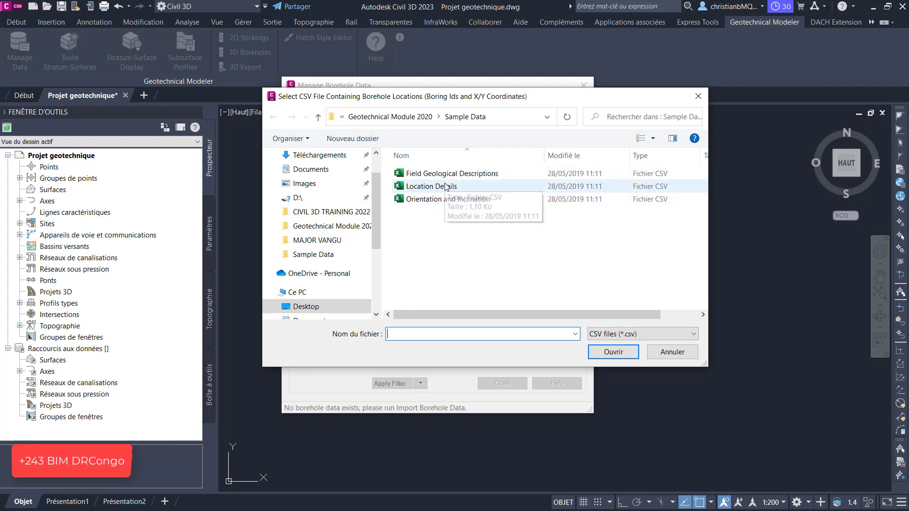
left_click(614, 333)
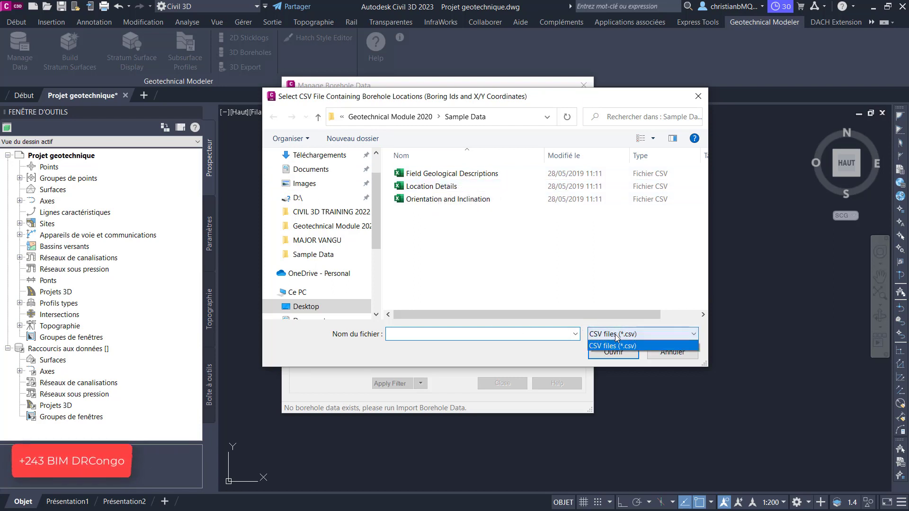
left_click(616, 345)
left_click(693, 98)
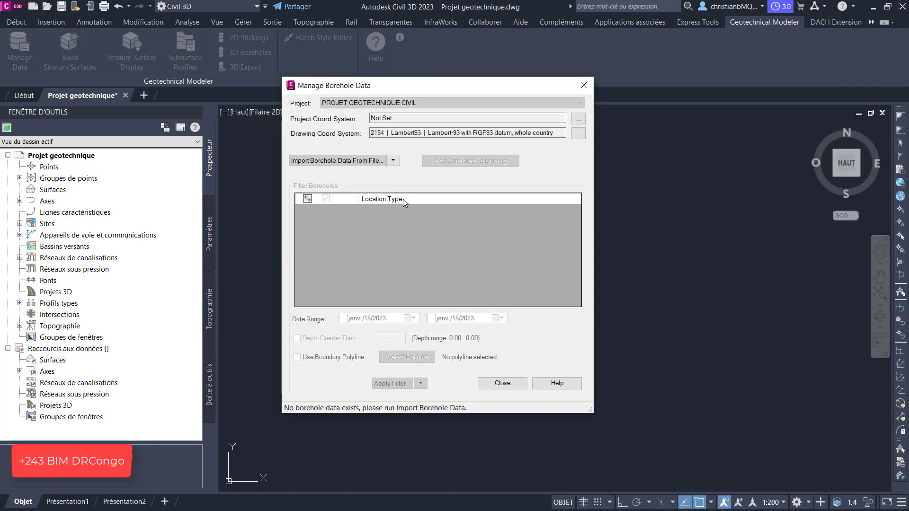
Step: View the sample AGS files offered for borehole import and close the file selection without importing
left_click(360, 161)
left_click(329, 194)
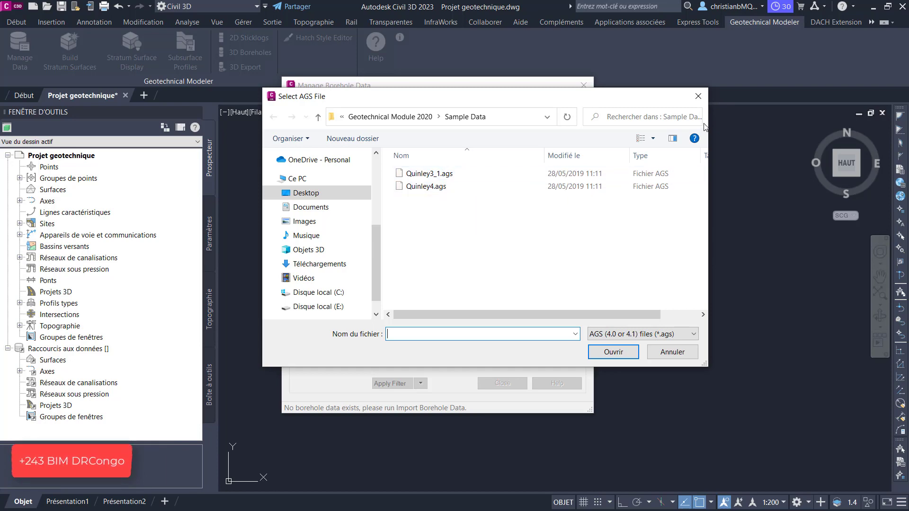
left_click(703, 100)
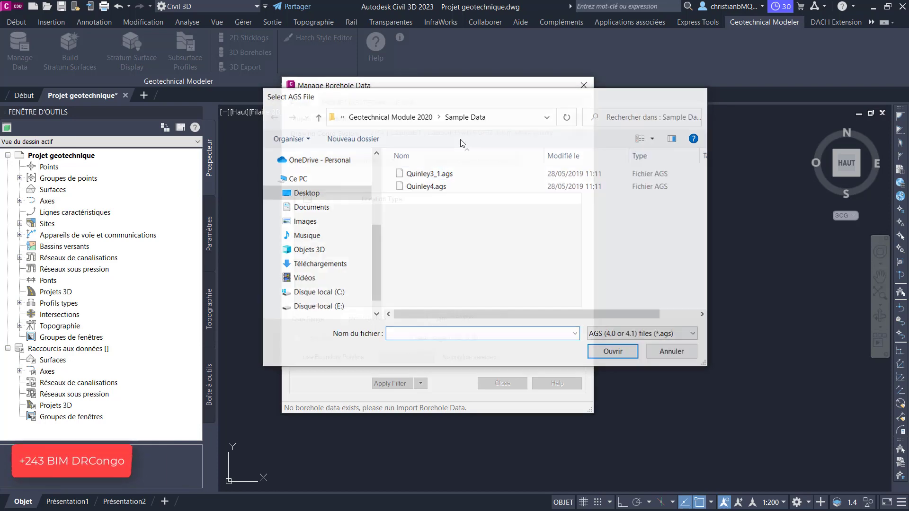
Step: View the sample gINT CSV files offered for borehole import and close the file selection without importing
left_click(393, 161)
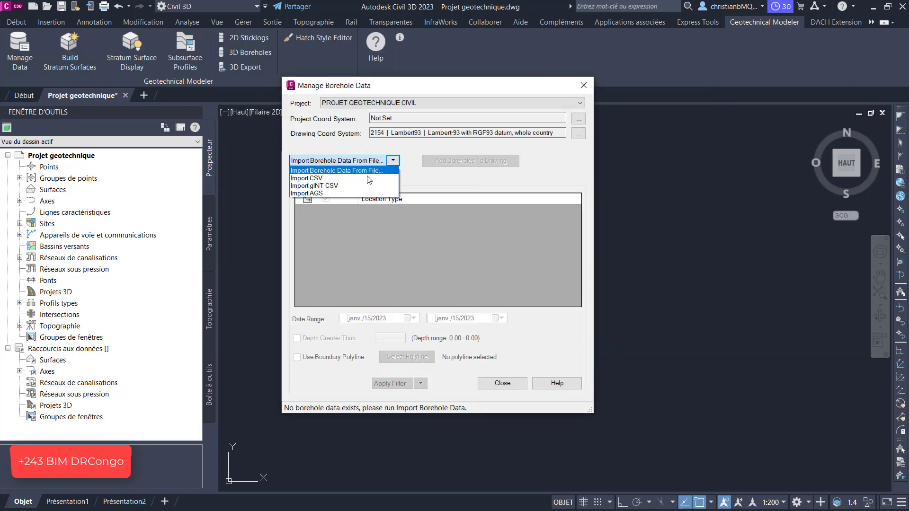
left_click(322, 186)
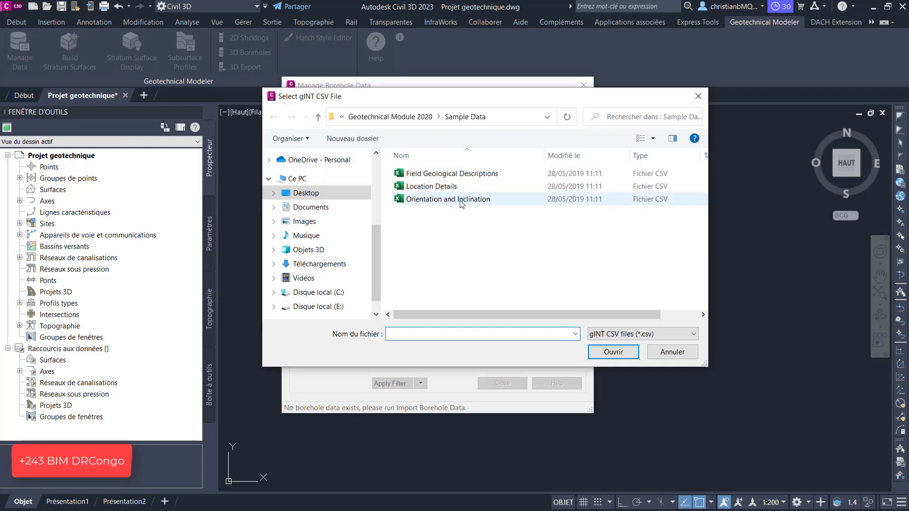
left_click(698, 96)
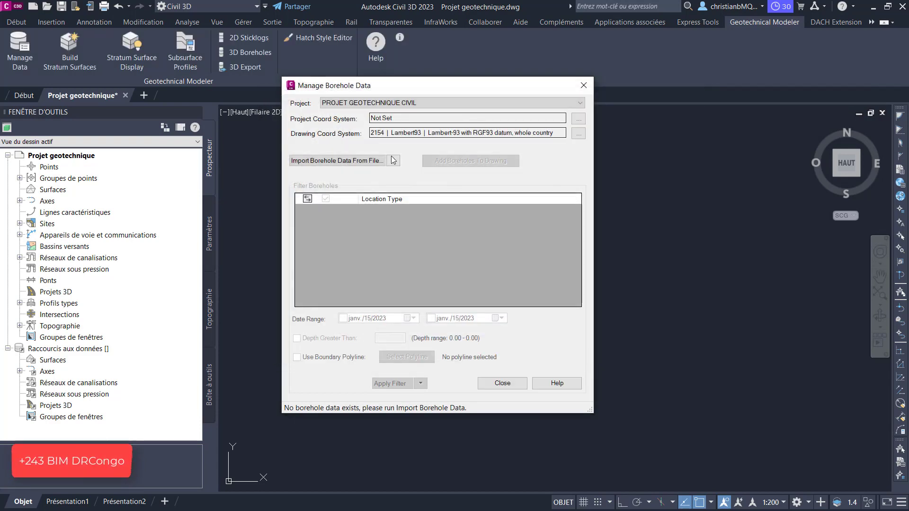
Step: Start a CSV borehole import and examine the Location Details file's columns and borehole rows in Notepad before closing it
left_click(392, 161)
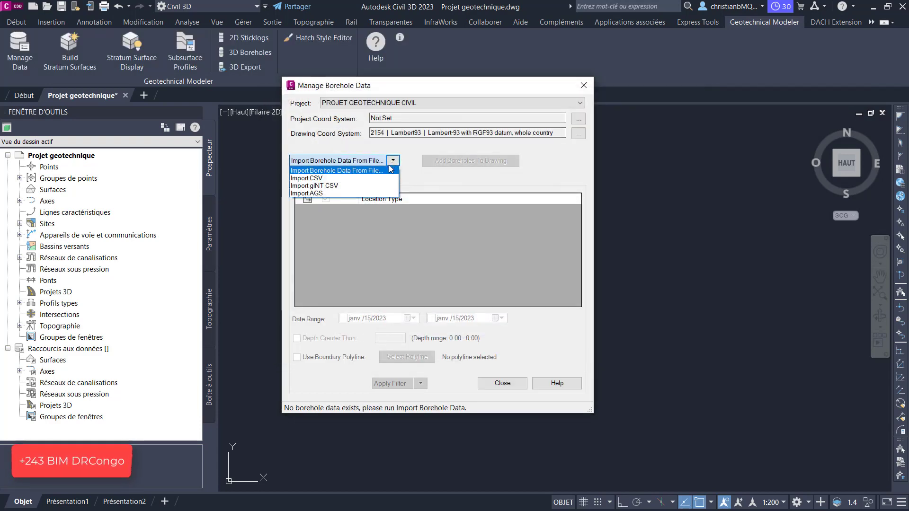
left_click(336, 177)
left_click(393, 161)
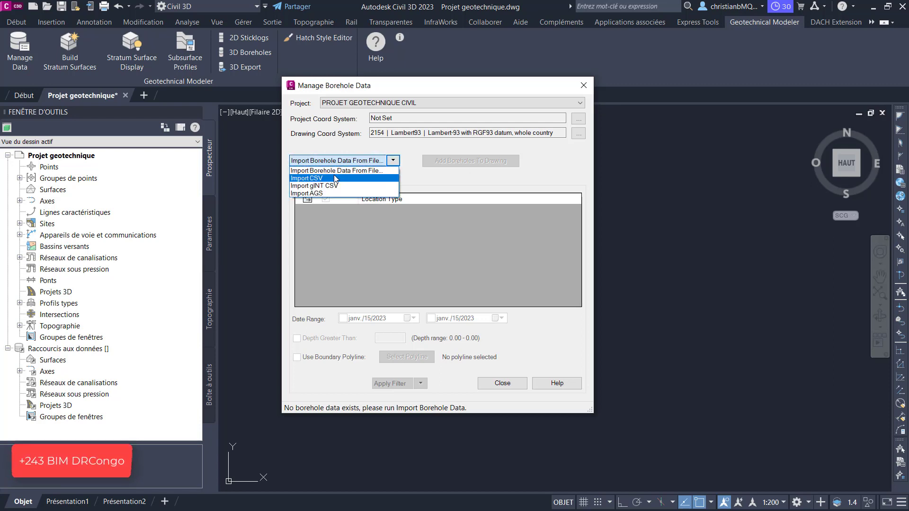
left_click(329, 176)
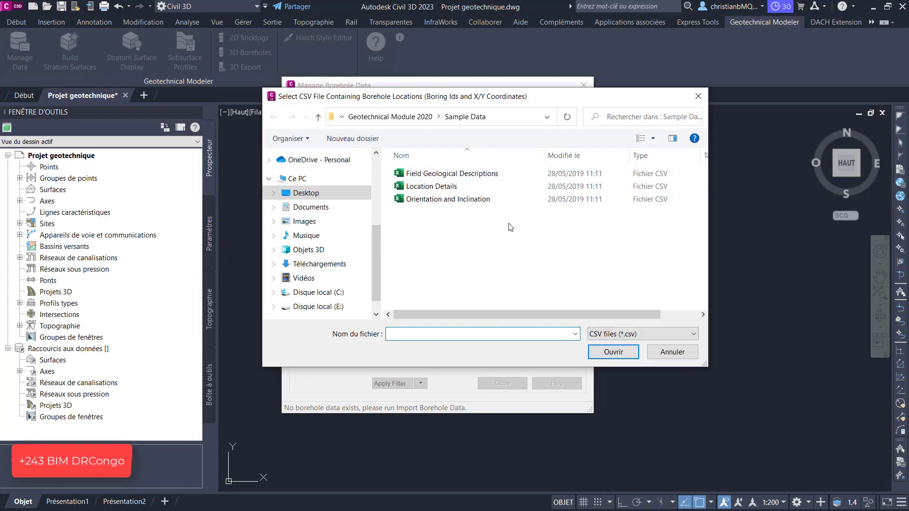
left_click(453, 192)
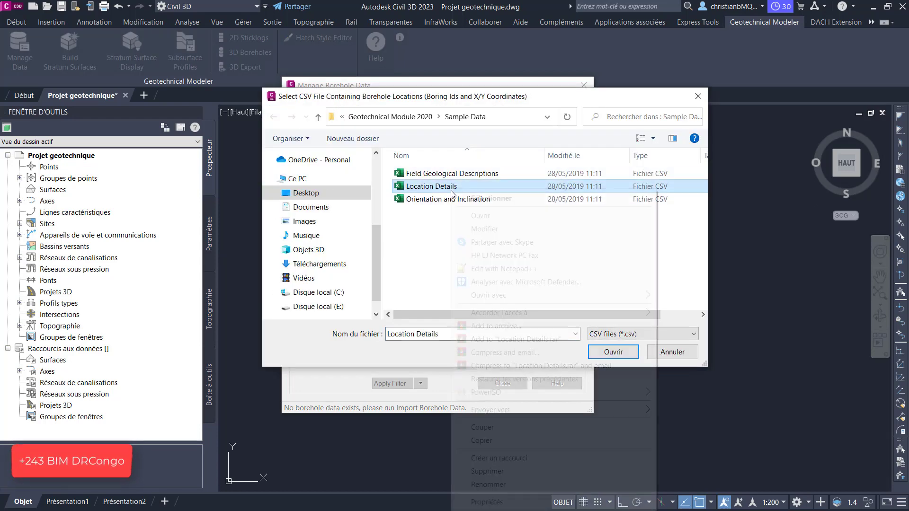
right_click(452, 194)
left_click(496, 229)
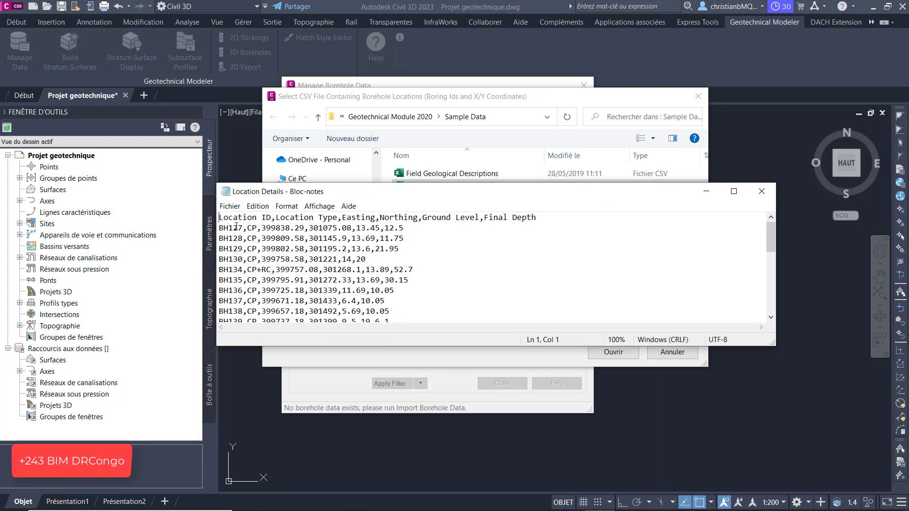
left_click_drag(243, 228, 218, 226)
scroll(340, 253, "down", 10)
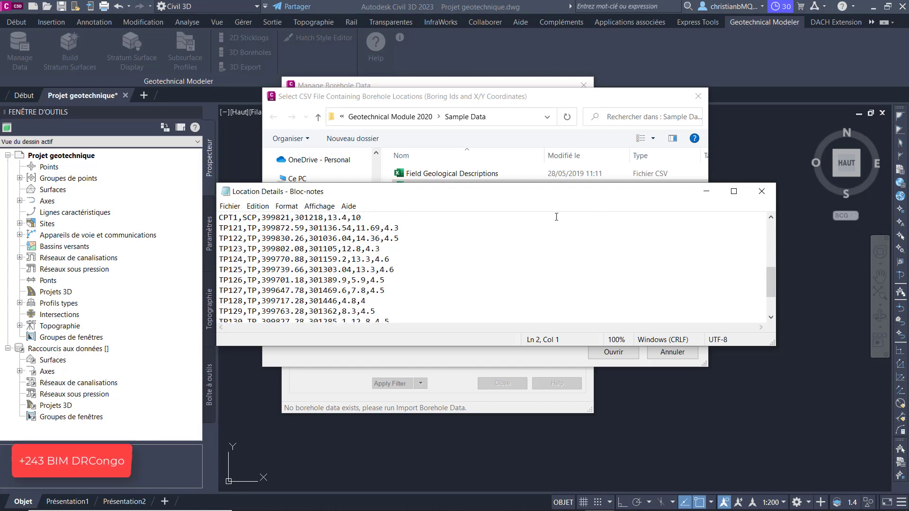
left_click(767, 199)
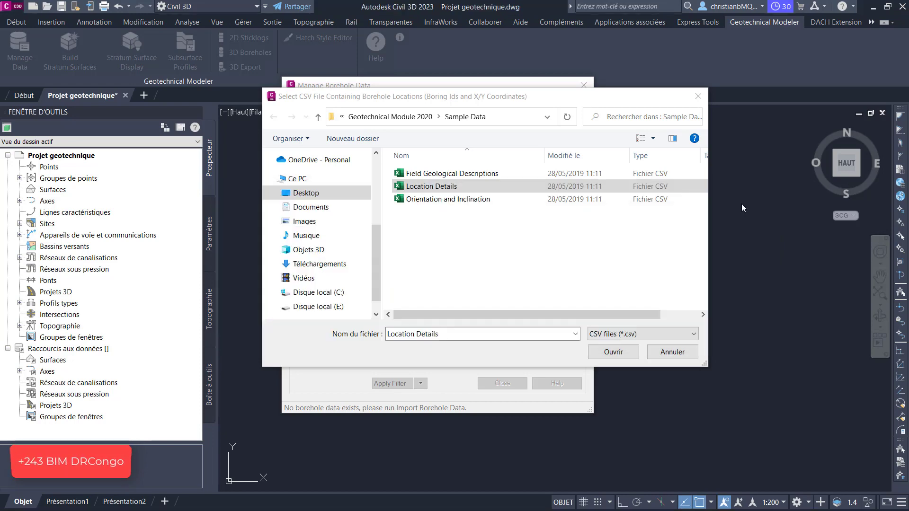
Step: Examine the stratum depths, legend codes and soil descriptions of the Field Geological Descriptions file in Notepad, and close it
right_click(455, 191)
left_click(441, 177)
right_click(442, 179)
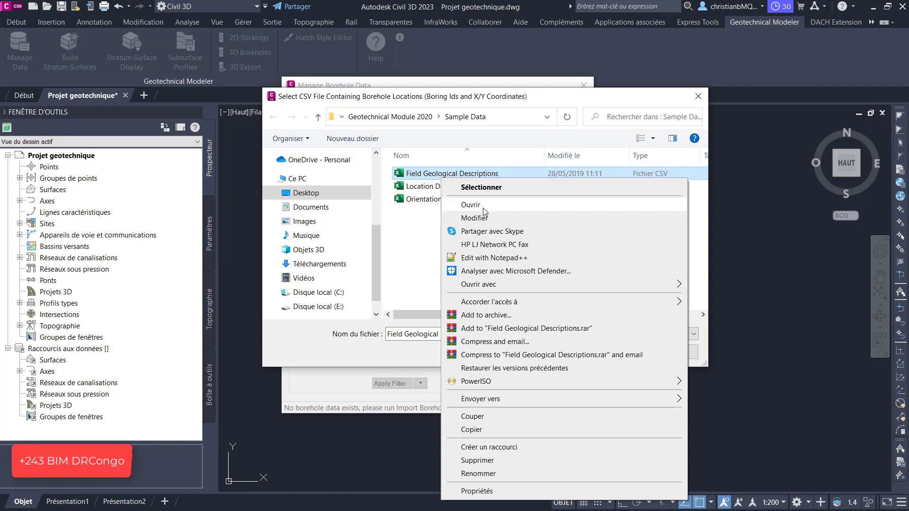
left_click(483, 208)
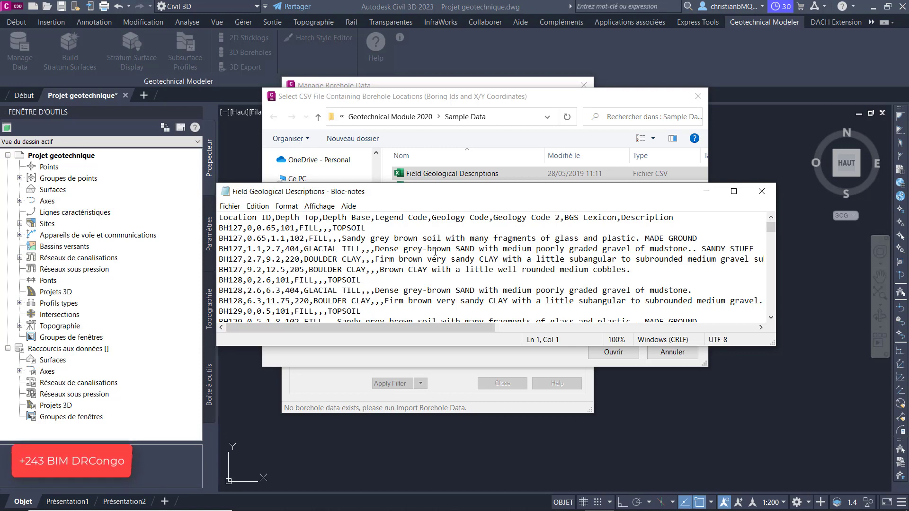
scroll(509, 253, "down", 3)
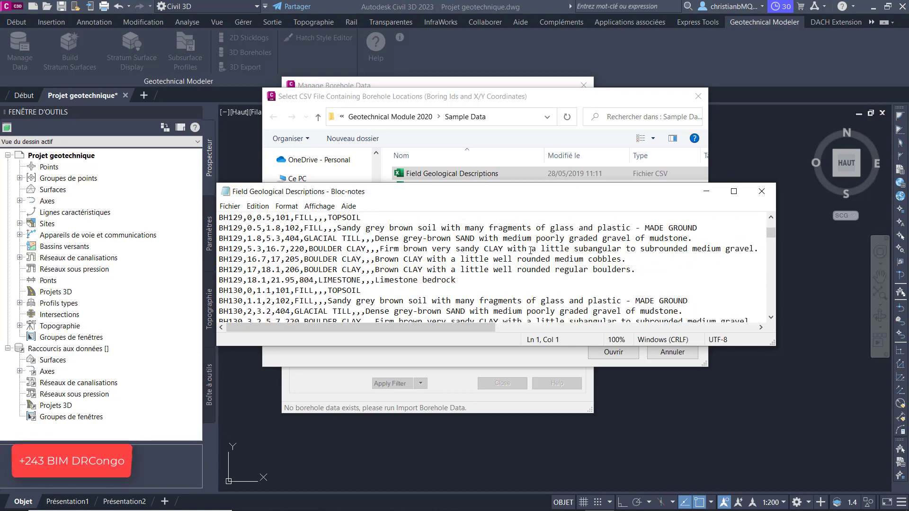
scroll(530, 251, "up", 1)
scroll(531, 250, "up", 1)
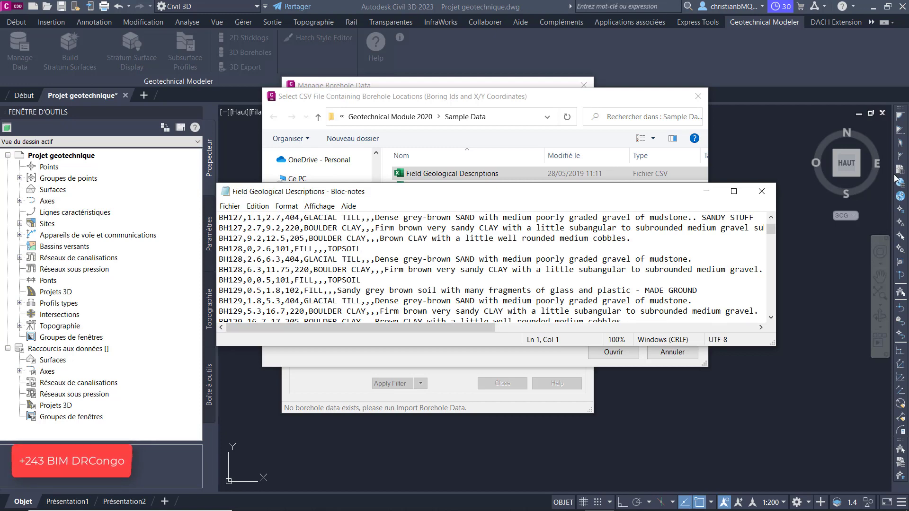
left_click(761, 192)
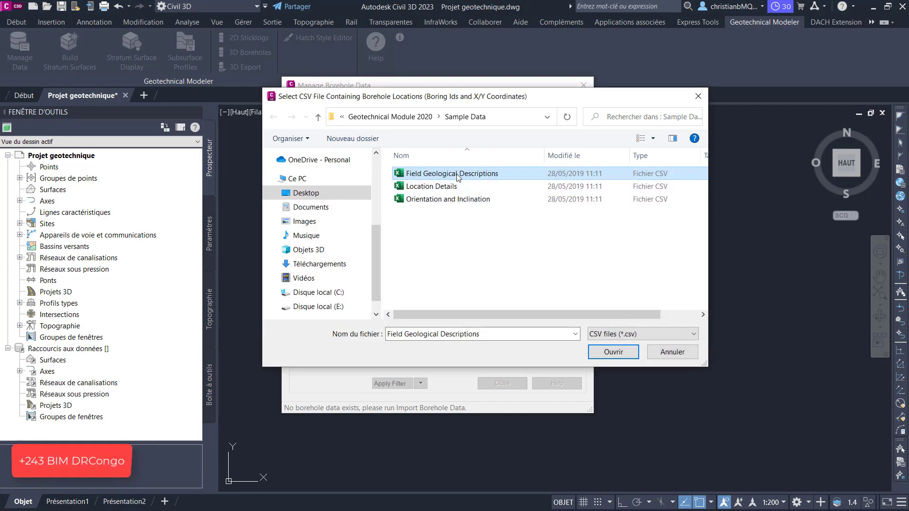
Step: View the Field Geological Descriptions file in Excel and return to the borehole file selection in Civil 3D
right_click(457, 177)
left_click(421, 200)
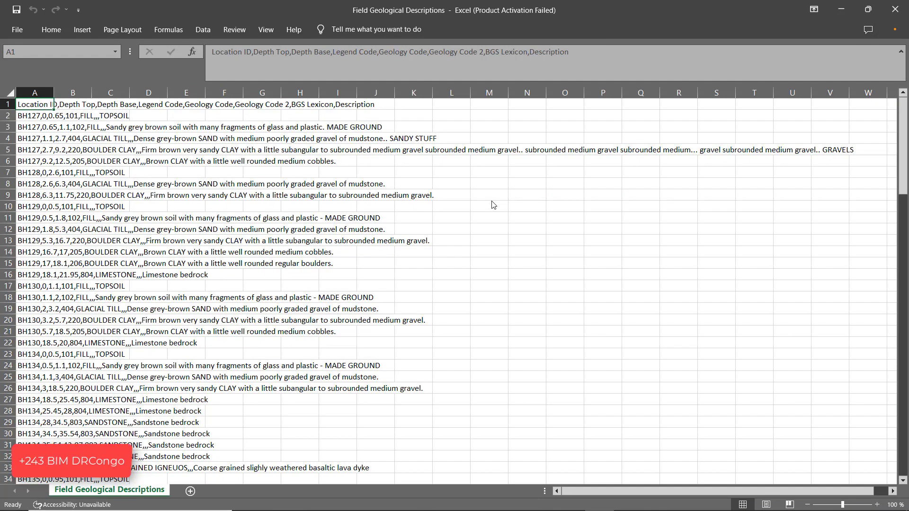
left_click(838, 6)
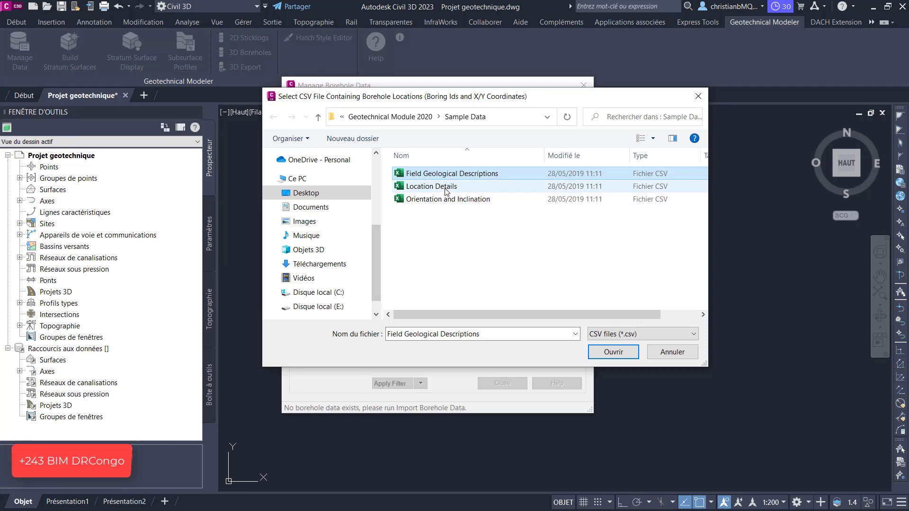
Step: Examine the borehole orientation and inclination entries of the Orientation and Inclination file in Notepad, and close it
left_click(446, 187)
left_click(451, 200)
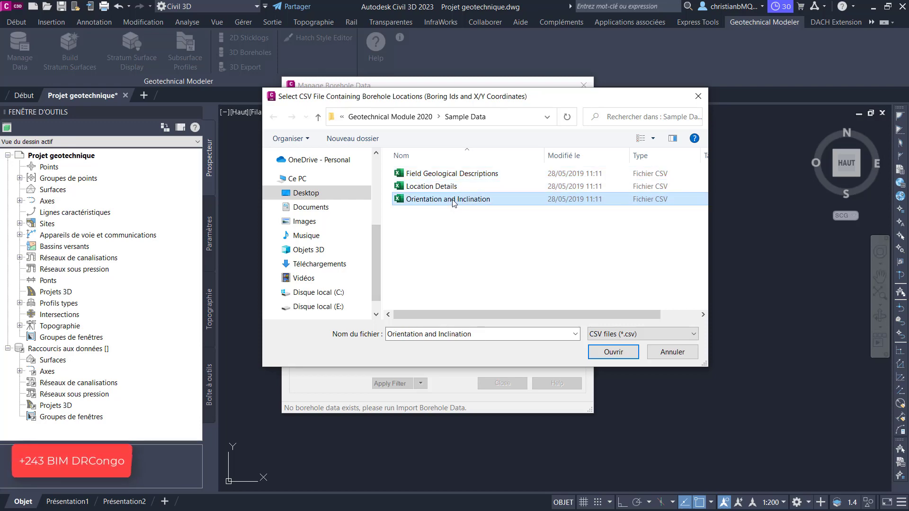
right_click(452, 200)
left_click(491, 229)
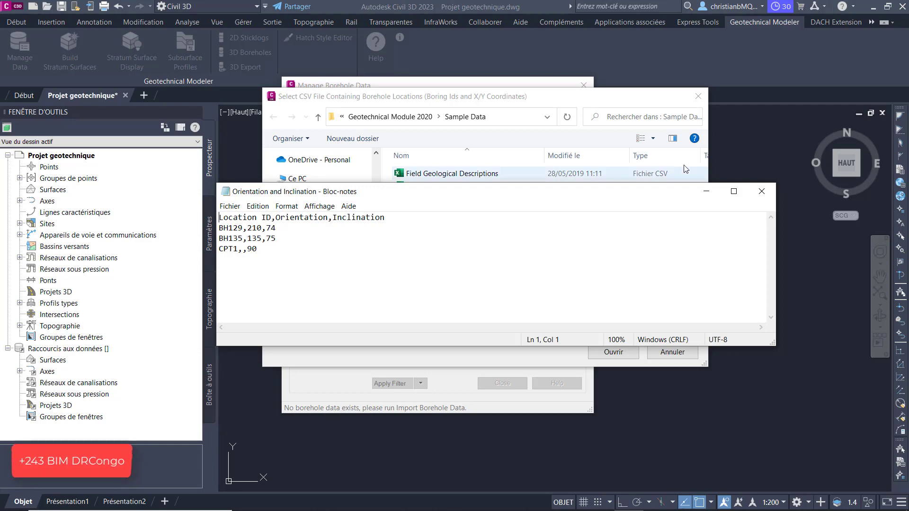
left_click(762, 191)
Step: Load the Location Details CSV file from Sample Data as the borehole locations source of a CSV import
left_click(430, 187)
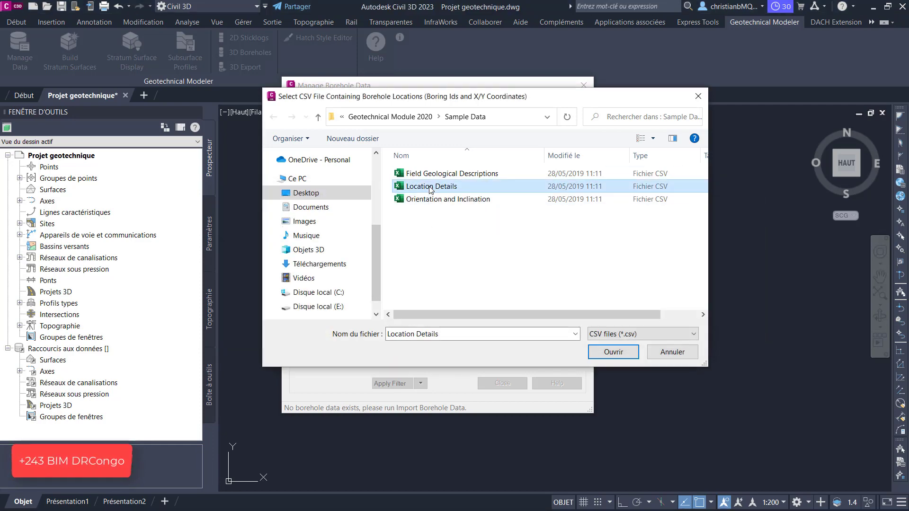
right_click(430, 187)
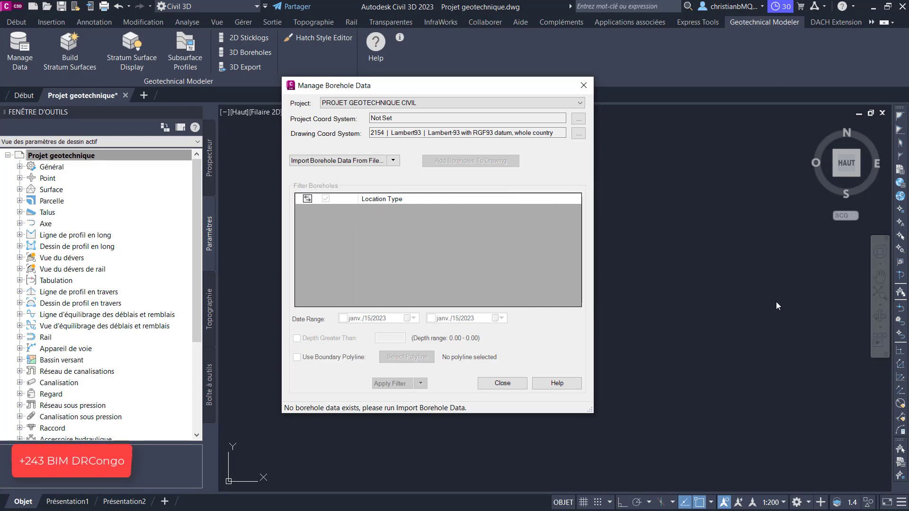
key("alt+Tab")
left_click(393, 161)
left_click(346, 179)
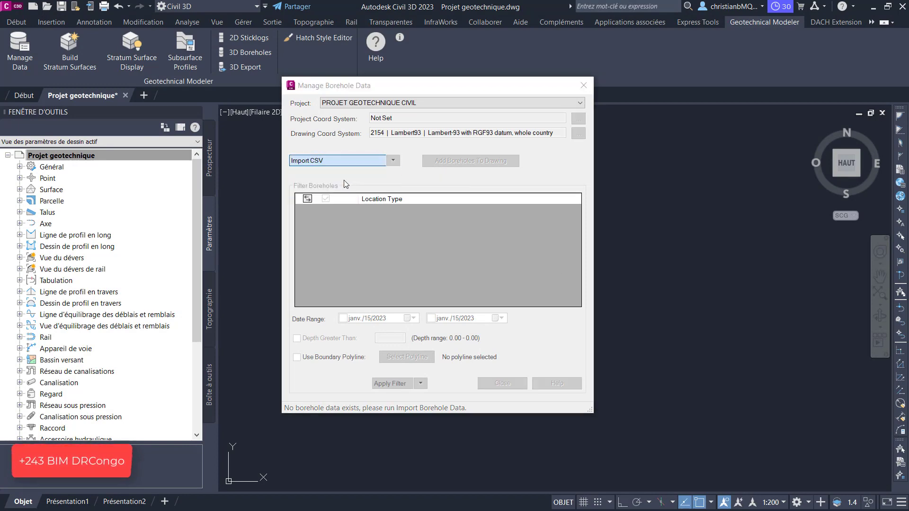
left_click(446, 188)
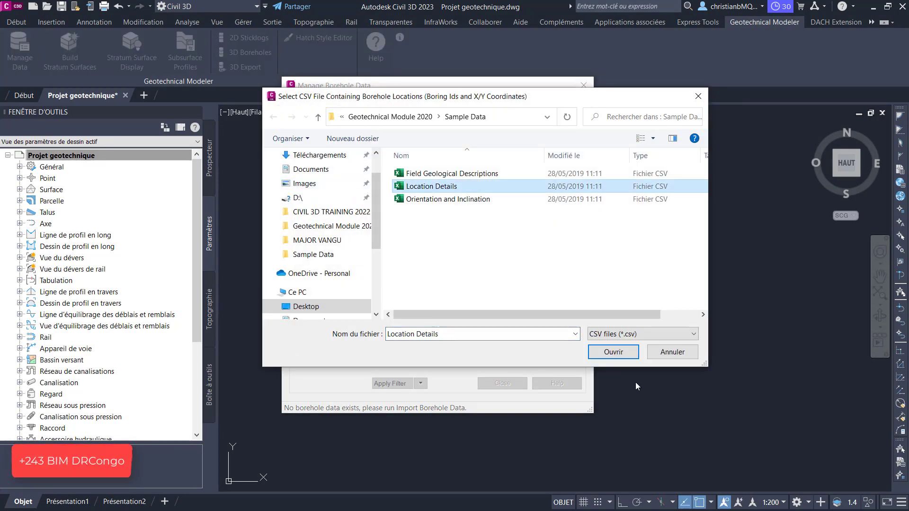
left_click(614, 352)
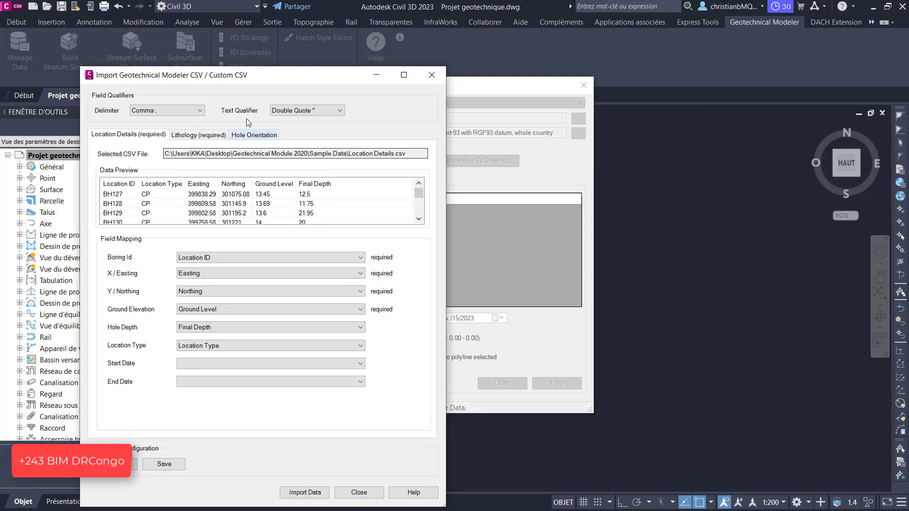
Step: Review the Location Details data preview and the field mapping choices for Boring Id and Start Date, without changing the mapping
left_click_drag(256, 73, 328, 51)
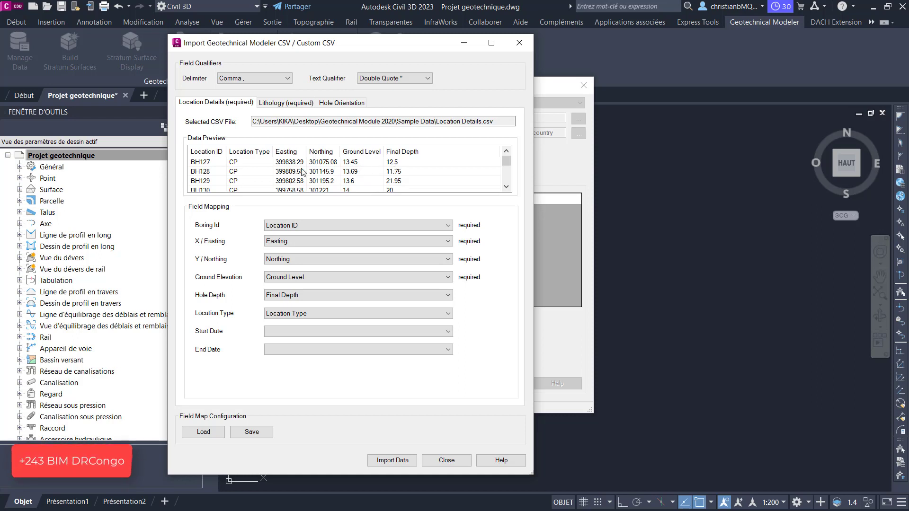
scroll(230, 170, "down", 5)
scroll(231, 171, "down", 5)
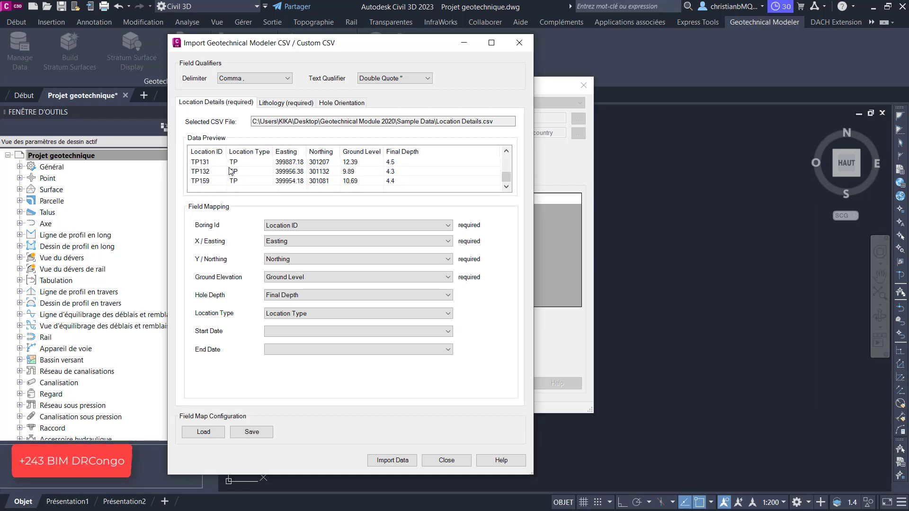
scroll(231, 171, "up", 5)
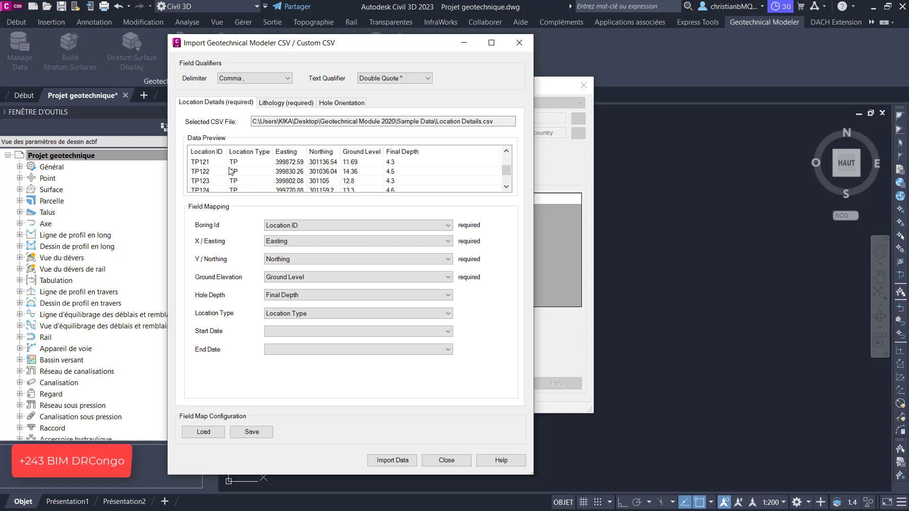
scroll(230, 170, "down", 5)
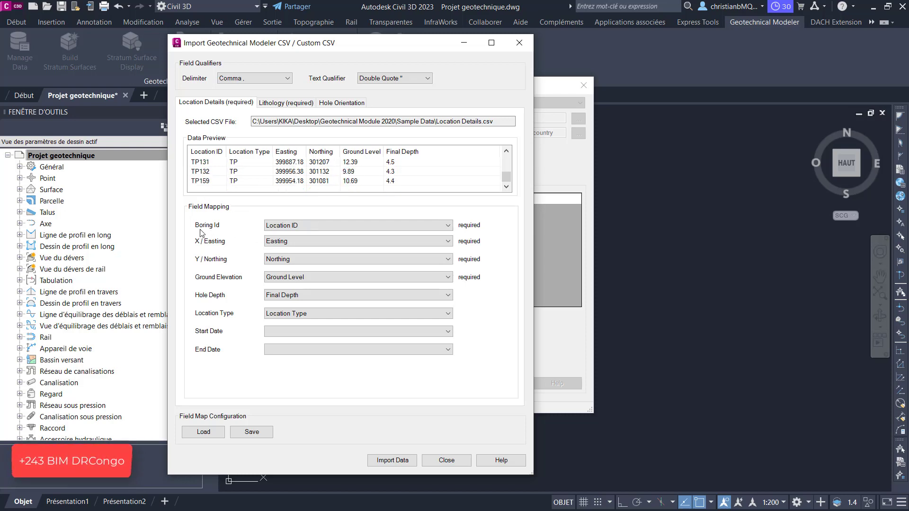
left_click(286, 224)
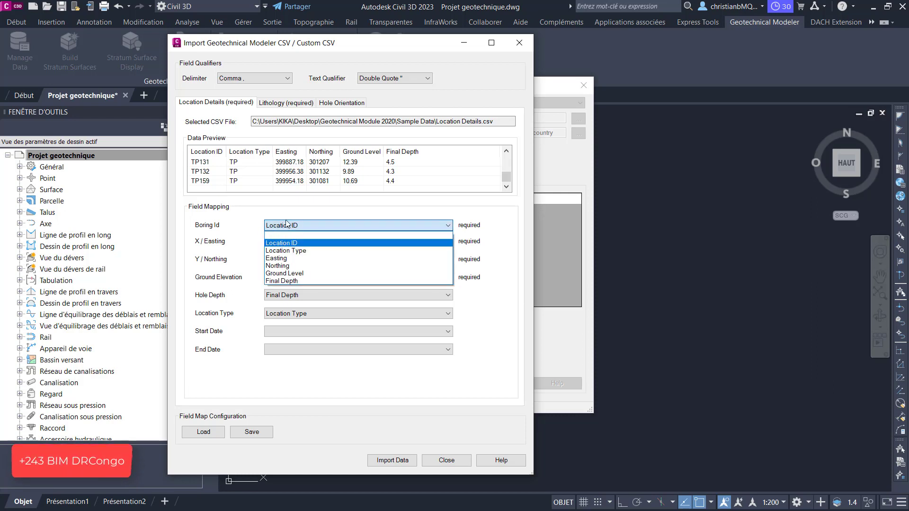
left_click(288, 211)
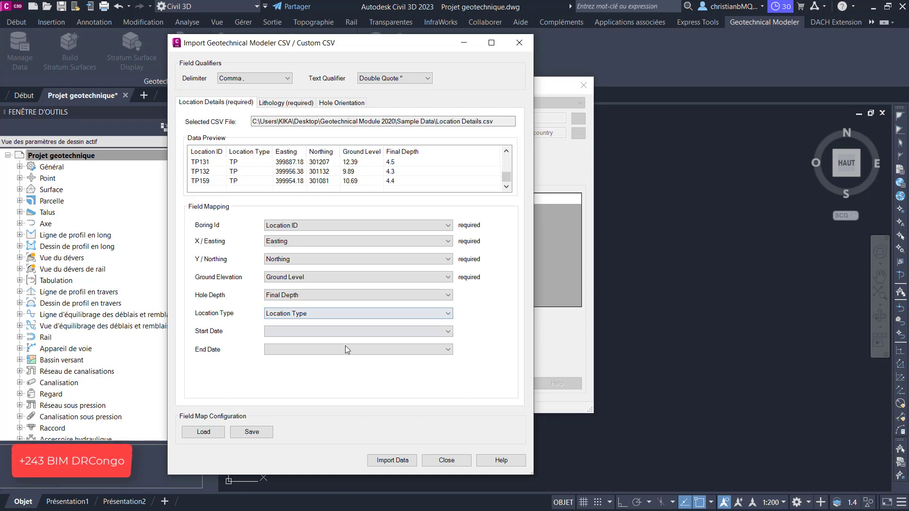
left_click(353, 332)
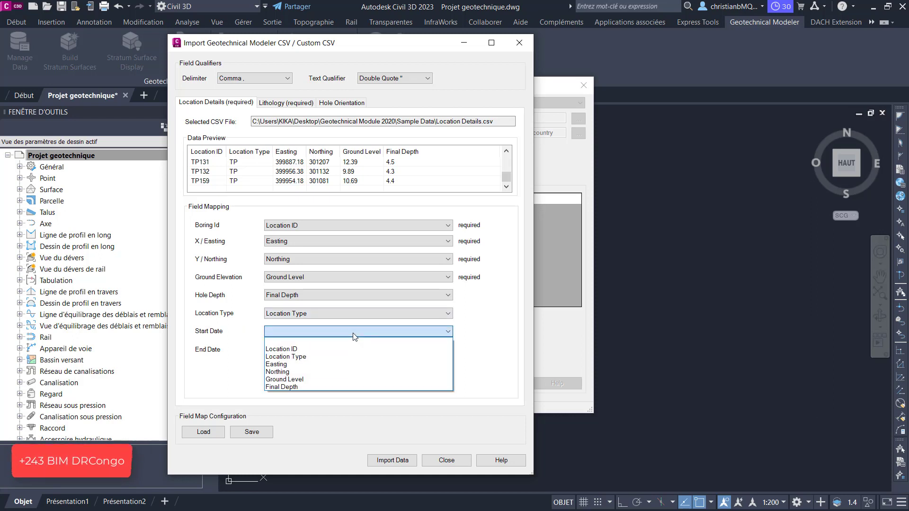
left_click(225, 371)
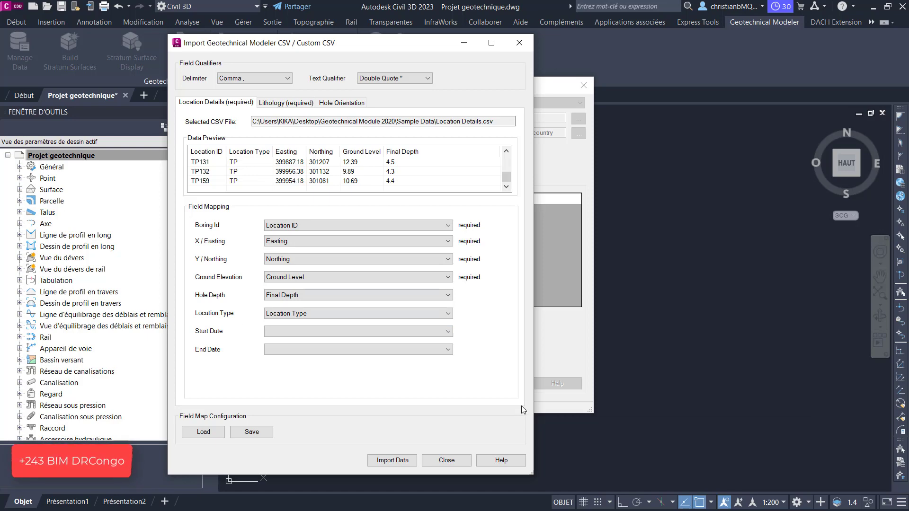
Step: Import the mapped CSV borehole data into the project and add all boreholes to the drawing
left_click(393, 460)
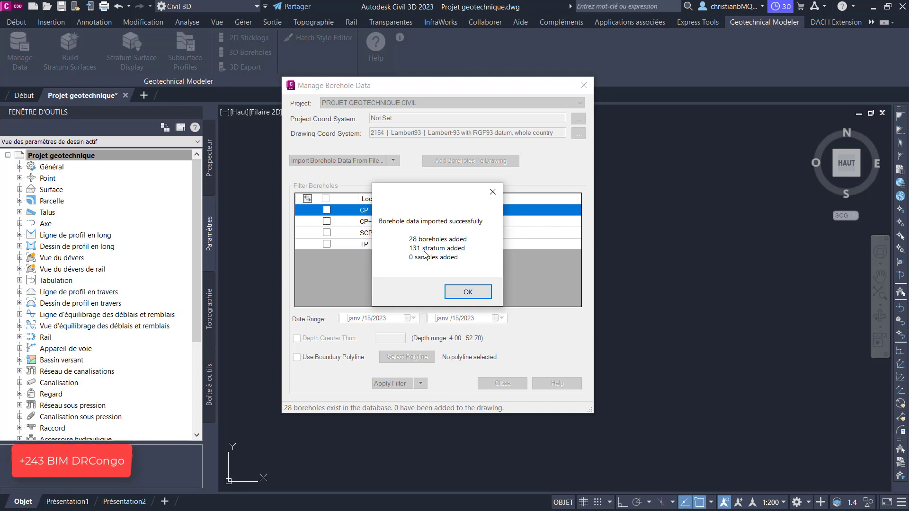
left_click(464, 291)
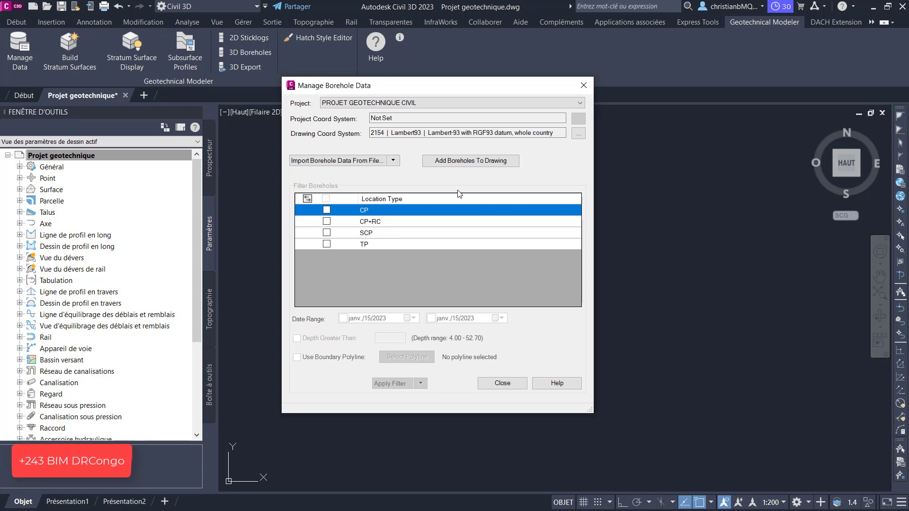
left_click(461, 162)
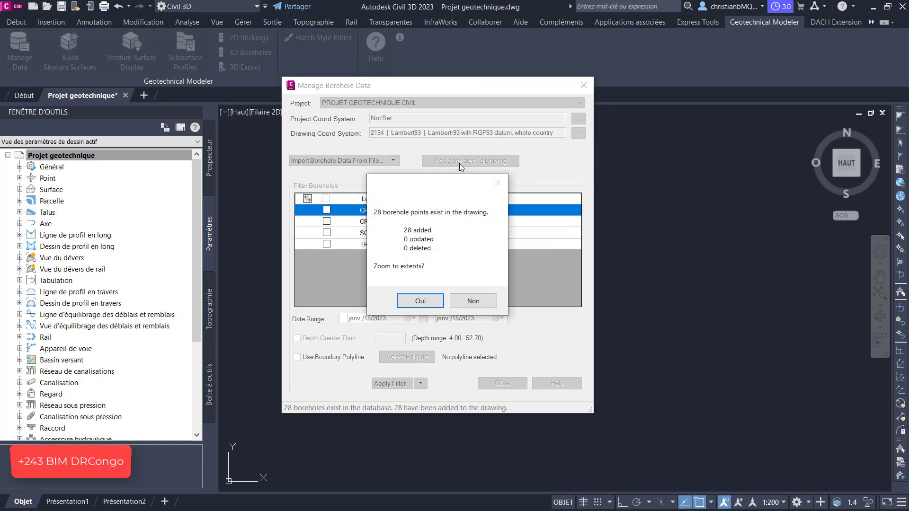
Step: Zoom the drawing to the extents of the added boreholes, close the borehole data manager and minimise the PowerPoint window
left_click(421, 301)
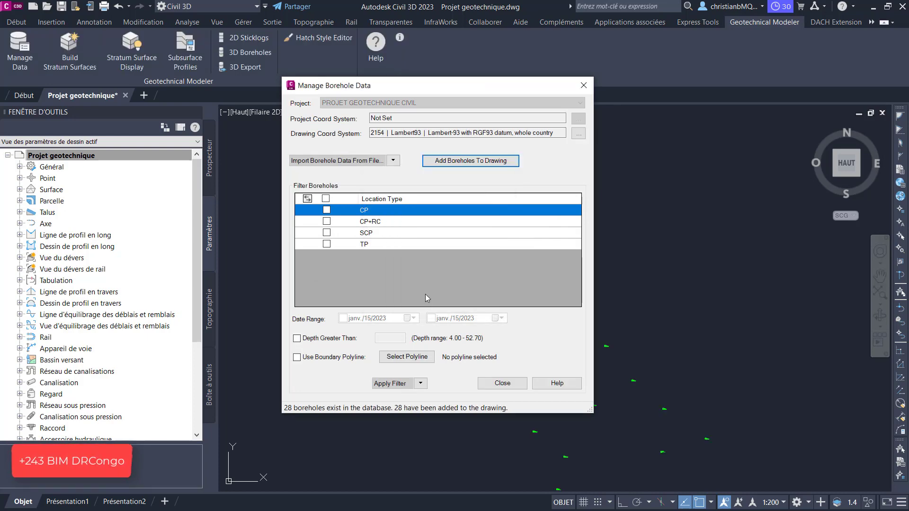
left_click(506, 381)
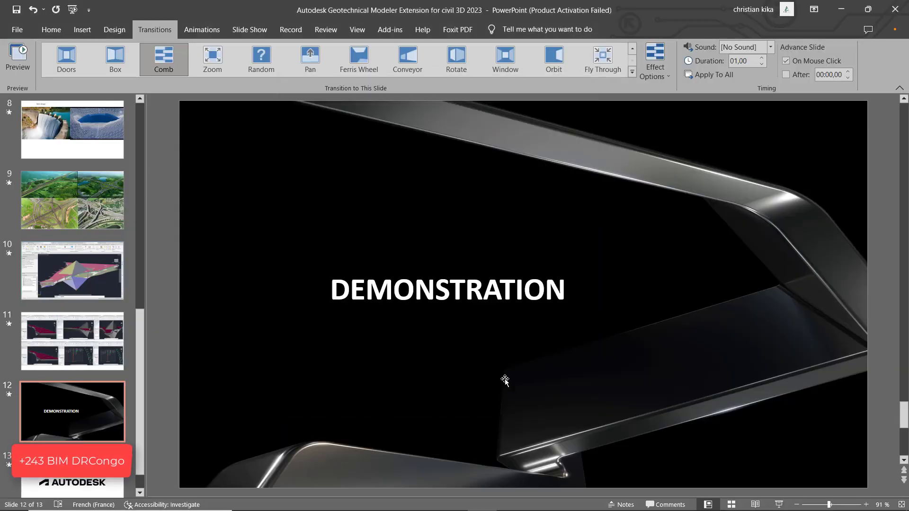
left_click(845, 13)
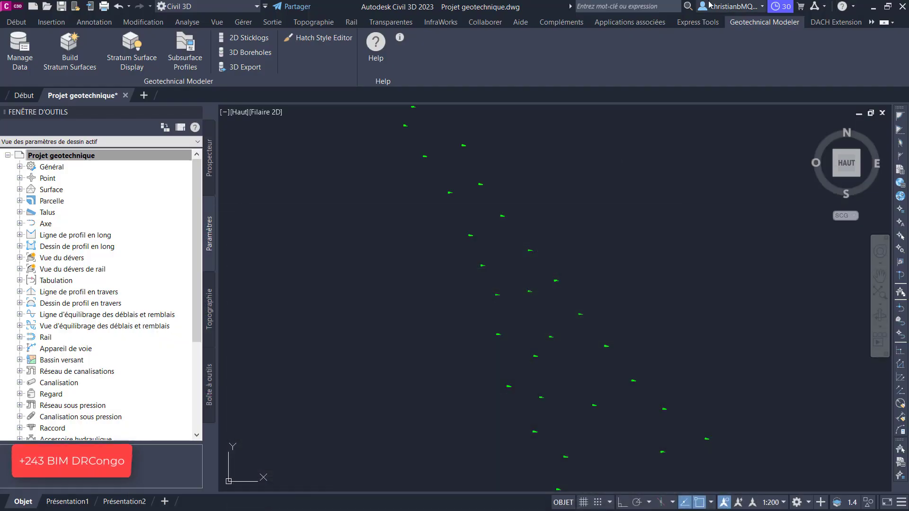
Step: Set the annotation scale of the drawing to 1:1000 to enlarge the borehole symbols and labels
scroll(521, 336, "up", 3)
scroll(516, 152, "up", 8)
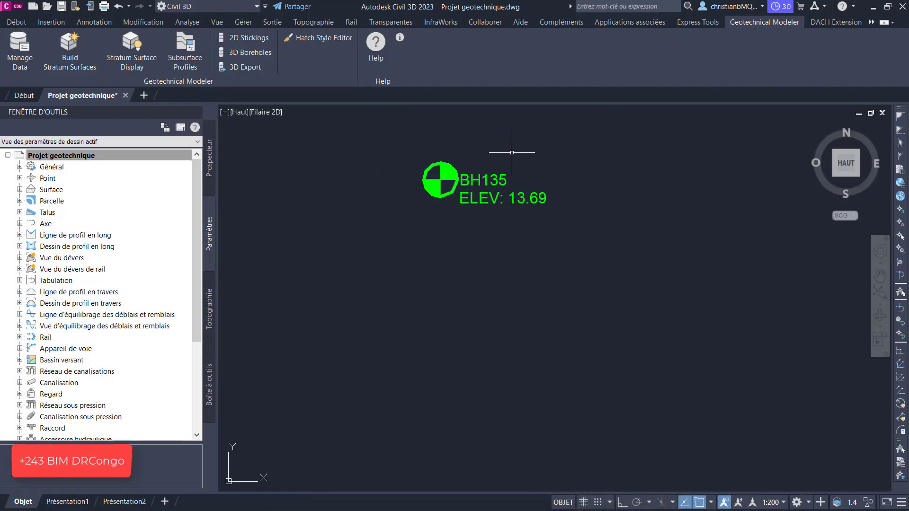
left_click(774, 504)
left_click(767, 413)
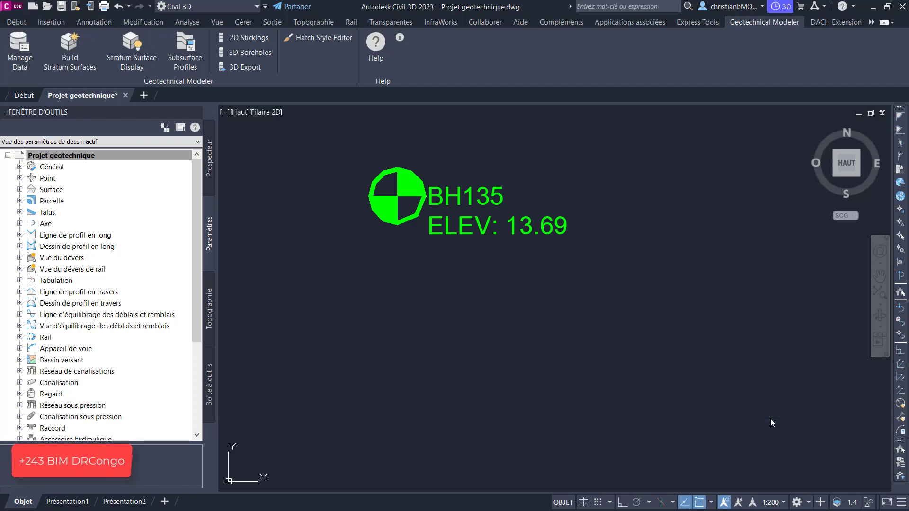
Step: Examine the distribution, symbols and labels of the boreholes across the drawing, both close up and as a whole
scroll(561, 270, "down", 10)
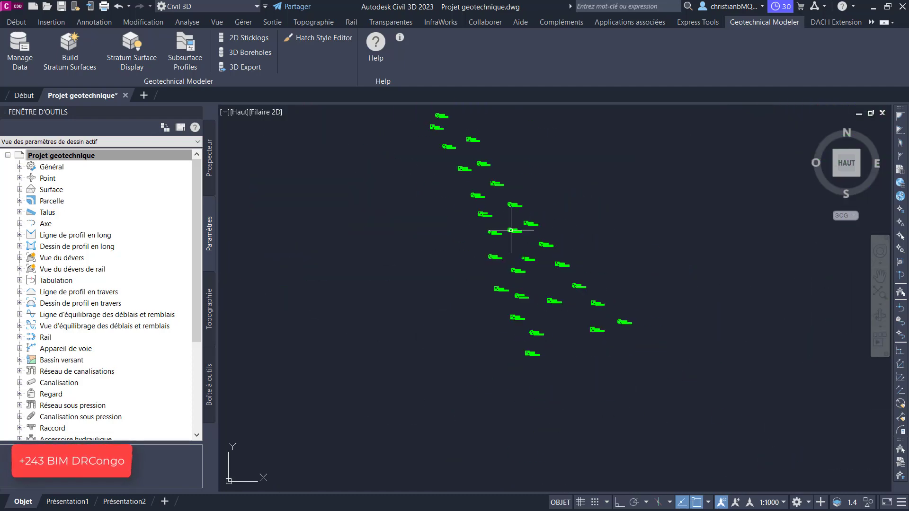
scroll(525, 261, "up", 3)
scroll(530, 268, "down", 5)
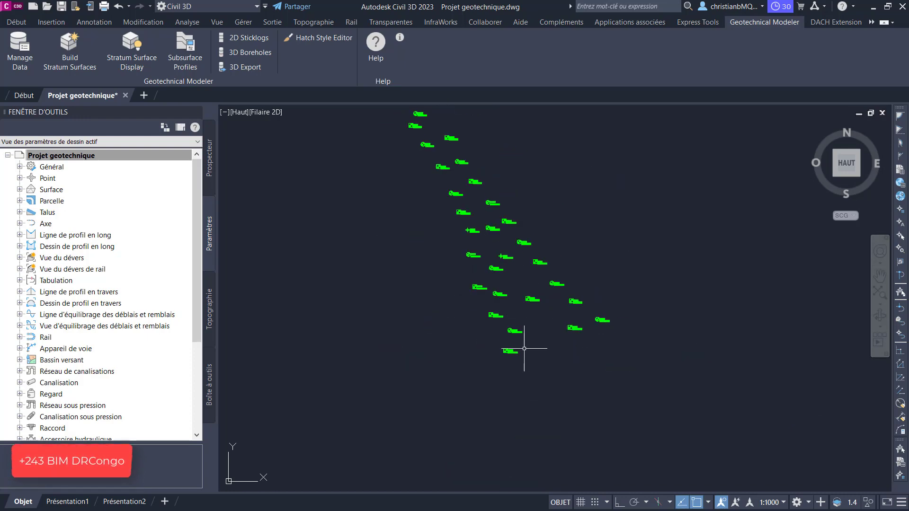
scroll(435, 374, "up", 10)
scroll(492, 350, "down", 8)
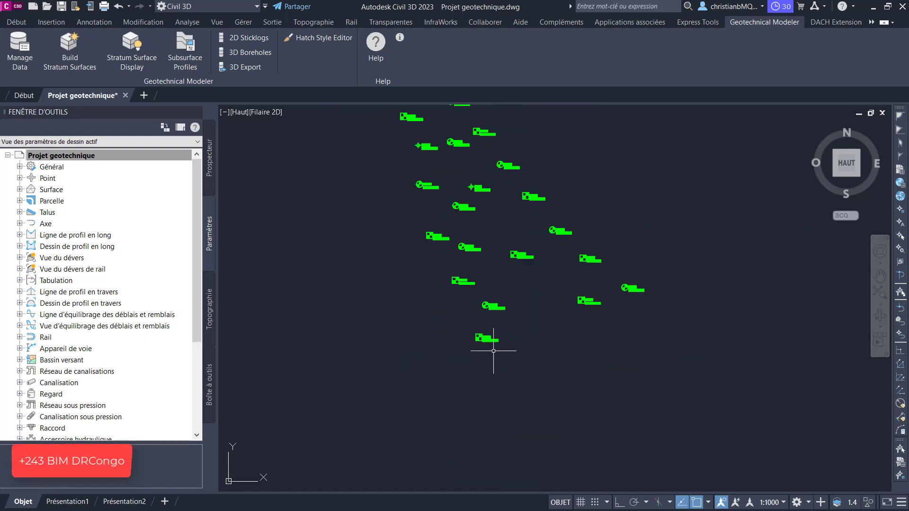
scroll(465, 253, "up", 3)
scroll(466, 252, "up", 4)
scroll(443, 193, "down", 4)
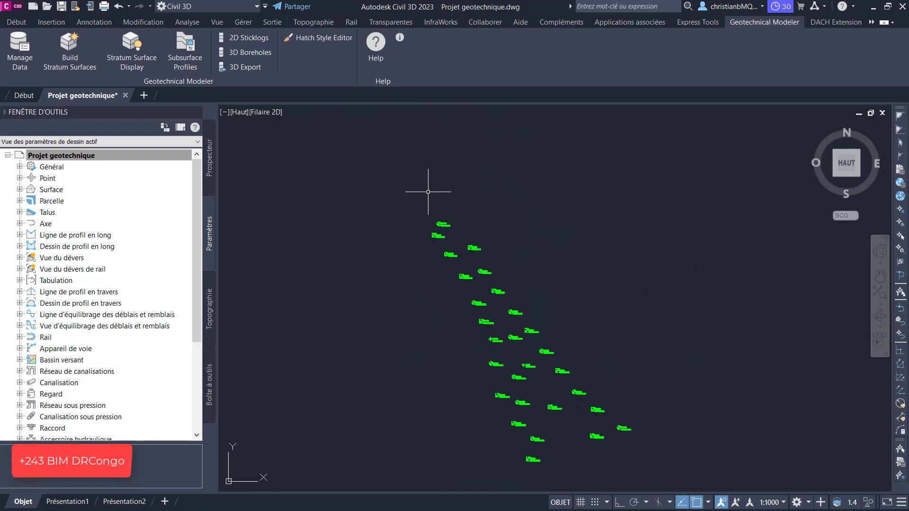
scroll(420, 208, "up", 2)
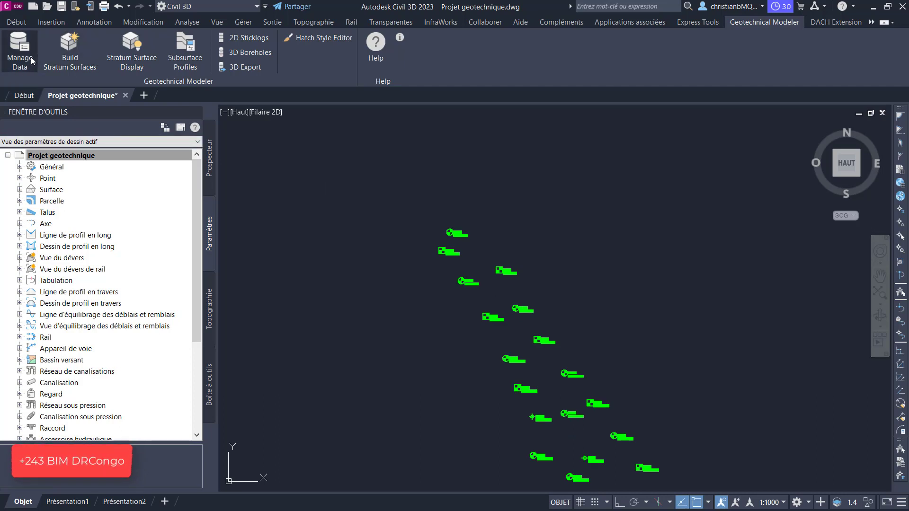
Step: Build the top surface and all stratum surfaces with LegendCode as the geology field, and close the surface builder
left_click(70, 56)
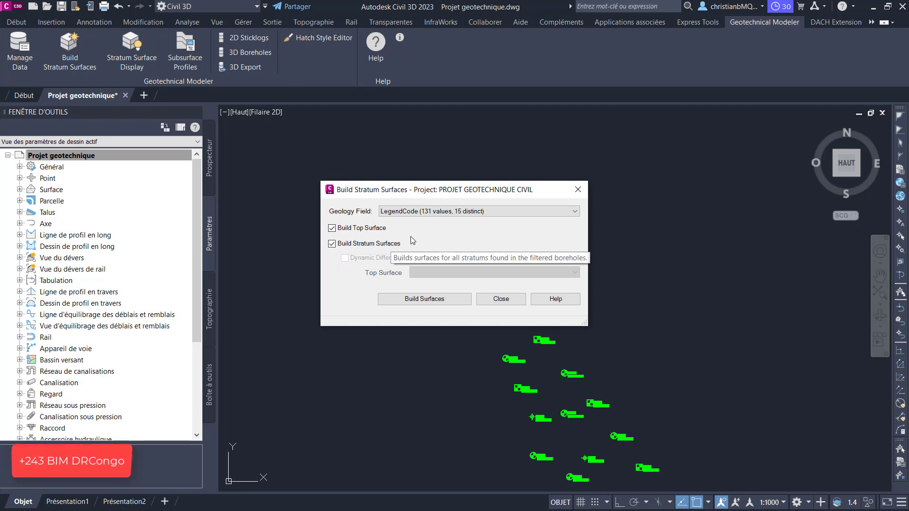
left_click(449, 212)
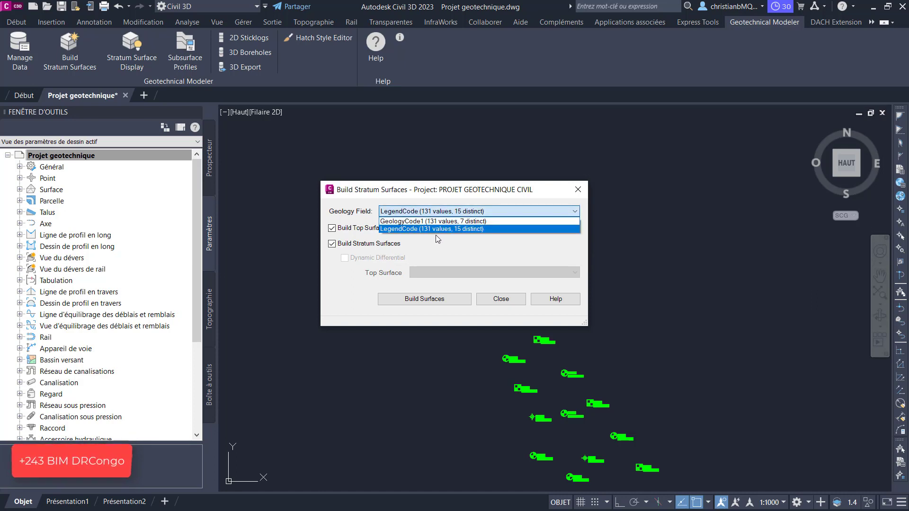
left_click(490, 241)
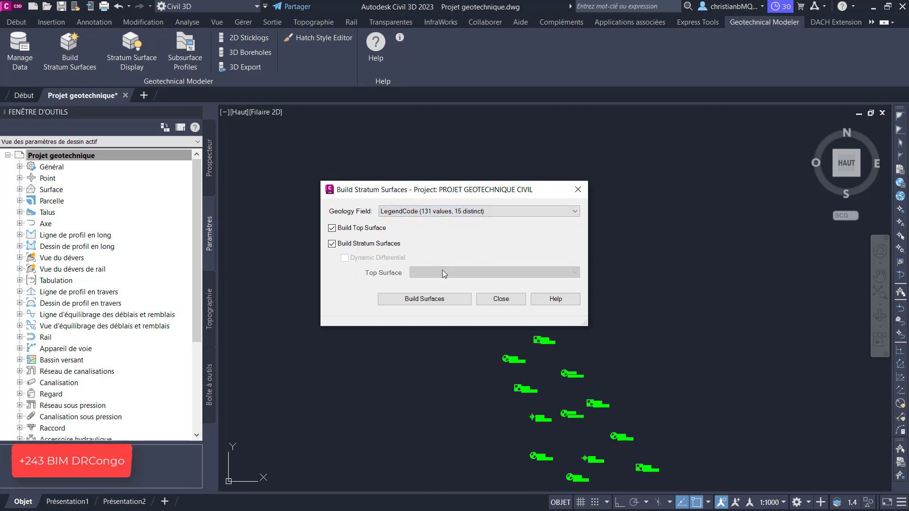
left_click(436, 301)
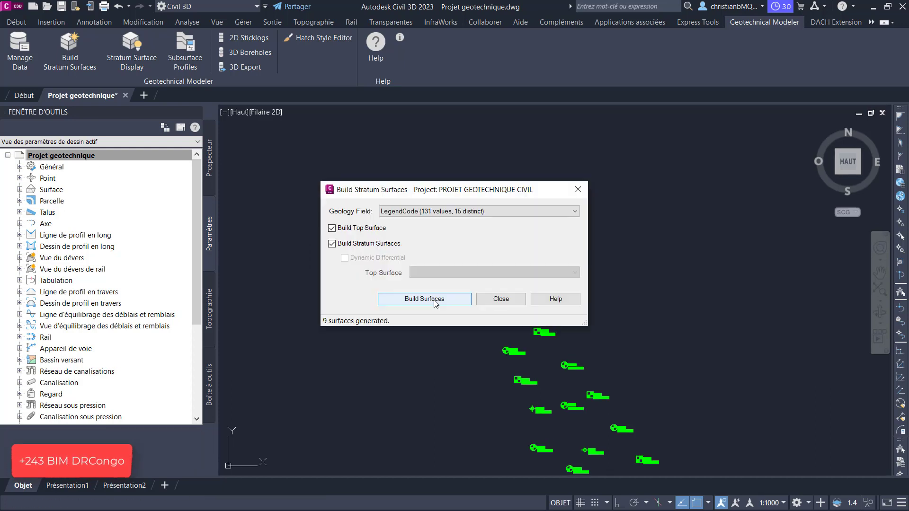
left_click(495, 299)
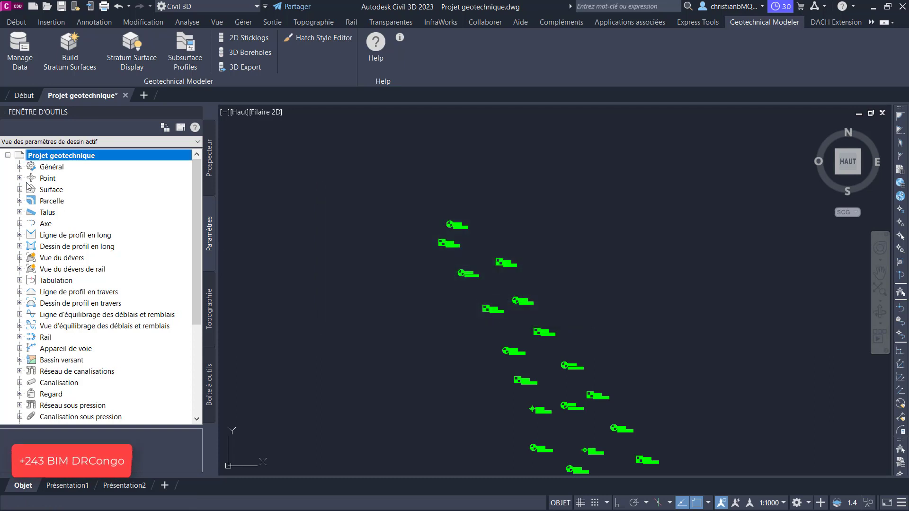
Step: Examine the list of generated surfaces in the Prospector tree and the contents of GM - Stratum - 101.1
left_click(210, 170)
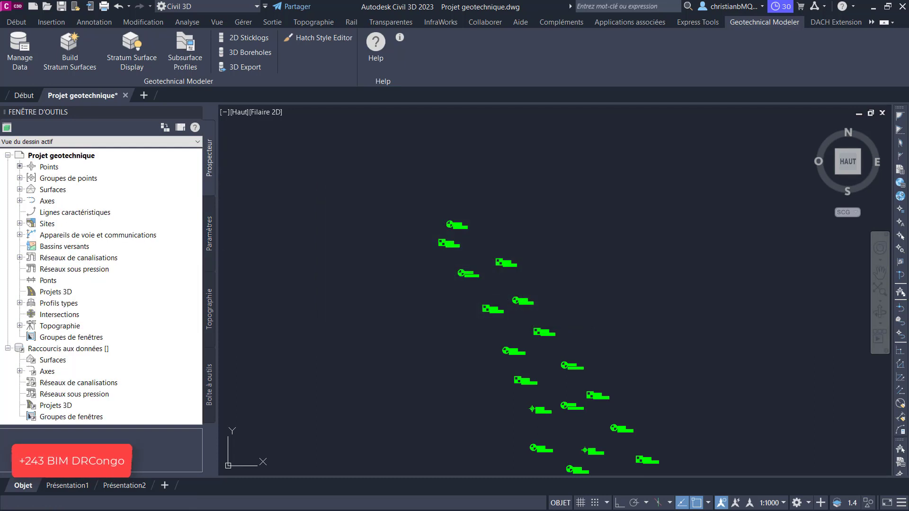
left_click(19, 189)
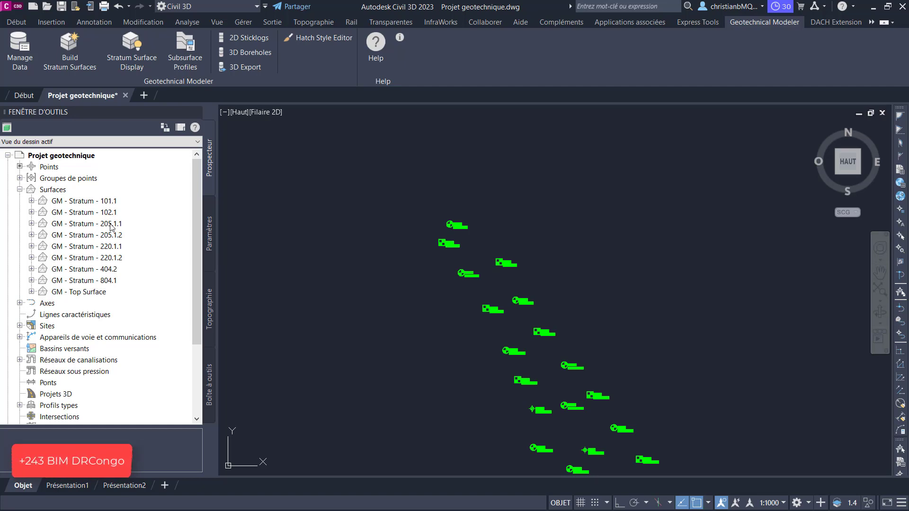
left_click(31, 201)
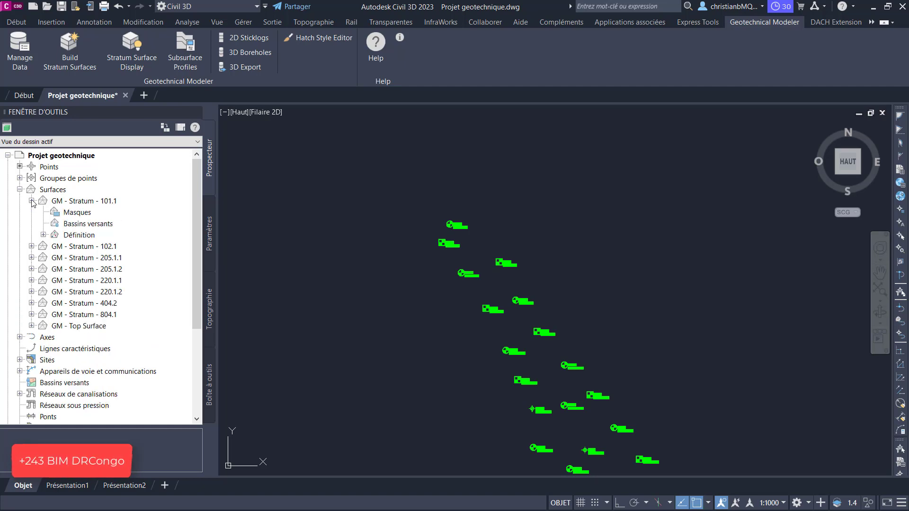
left_click(32, 201)
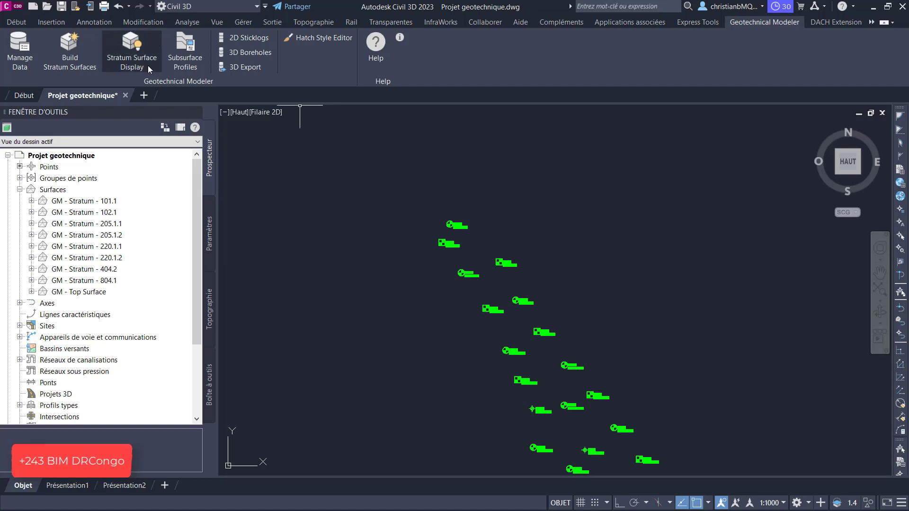
Step: Display the major and minor contours of the stratum surfaces in both plan and model visibility, and apply the settings
left_click(132, 59)
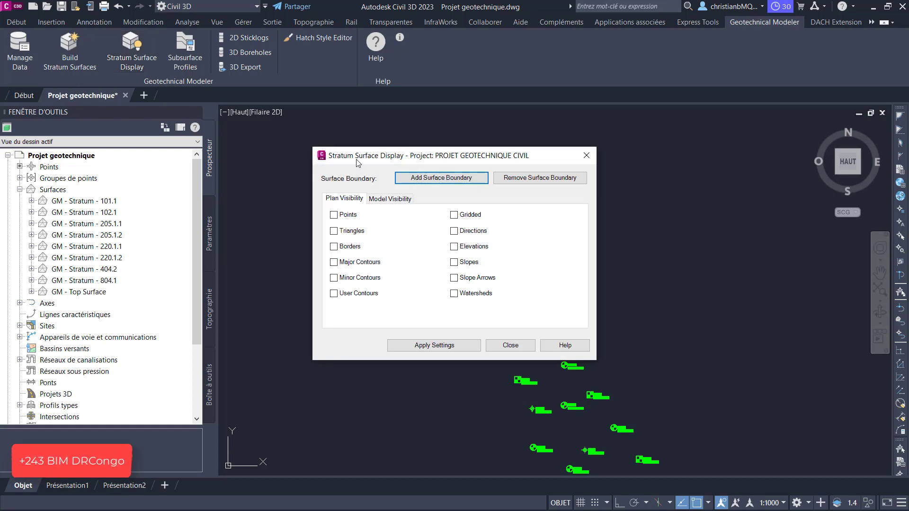
left_click_drag(357, 162, 120, 118)
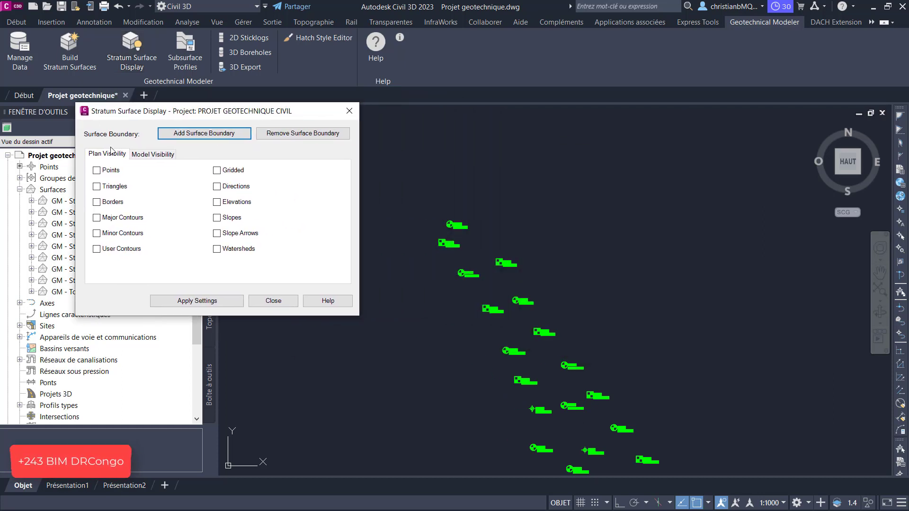
left_click(97, 217)
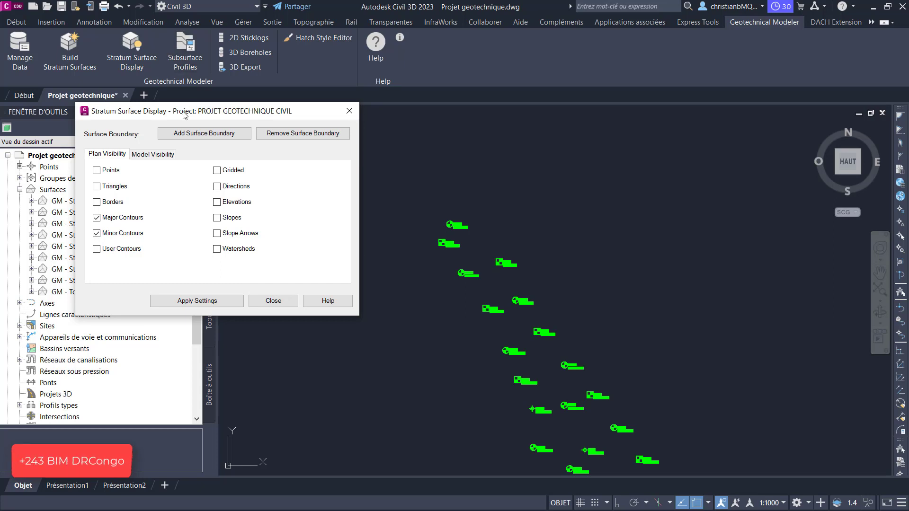
left_click(157, 155)
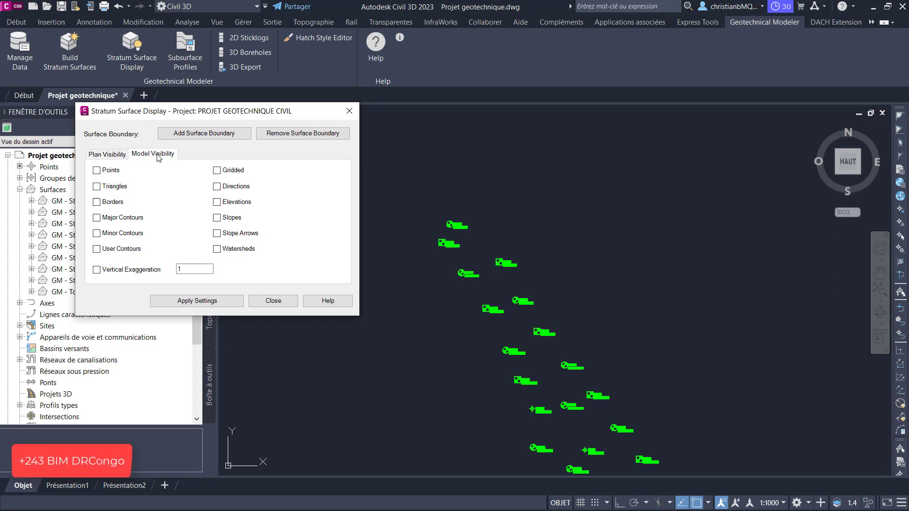
left_click(97, 218)
left_click(97, 234)
left_click(219, 301)
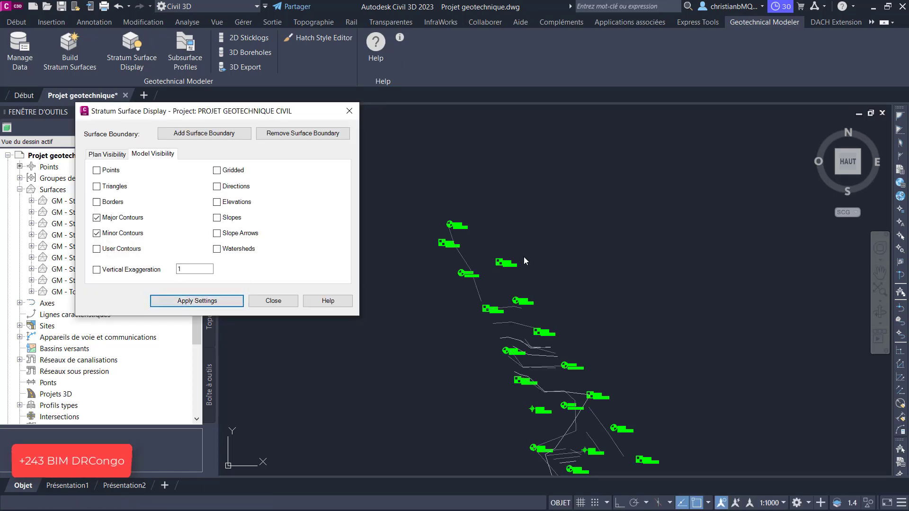
Step: Turn on borders in the stratum surfaces' model visibility, apply it, cancel adding a surface boundary and close the display settings
left_click(97, 202)
left_click(195, 304)
left_click(190, 132)
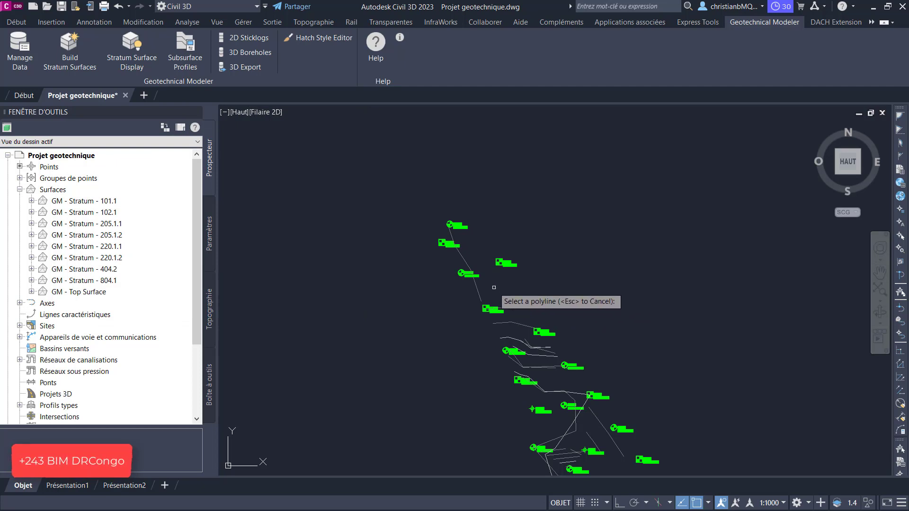
key("Escape")
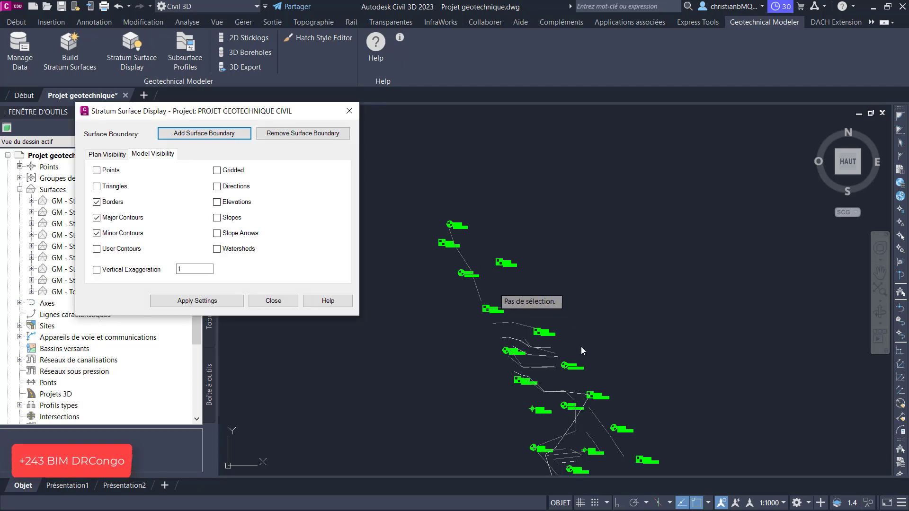
left_click(350, 110)
scroll(400, 142, "down", 4)
scroll(429, 205, "up", 8)
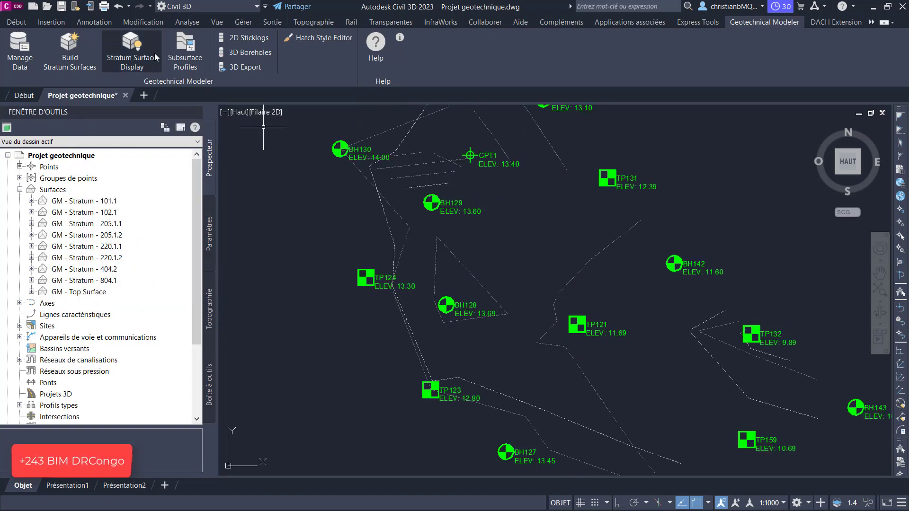
Step: Switch the stratum surfaces' plan visibility from major and minor contours to triangles and borders
left_click(136, 51)
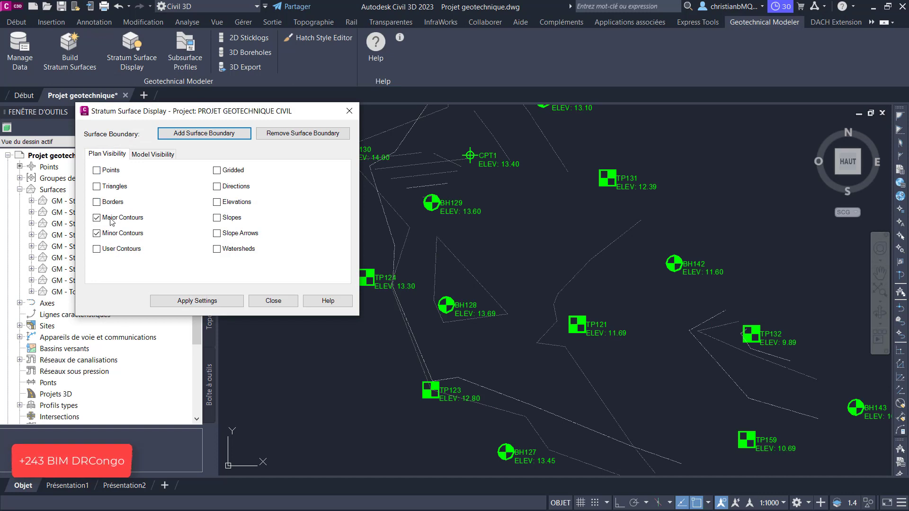
left_click(109, 219)
left_click(97, 218)
left_click(97, 234)
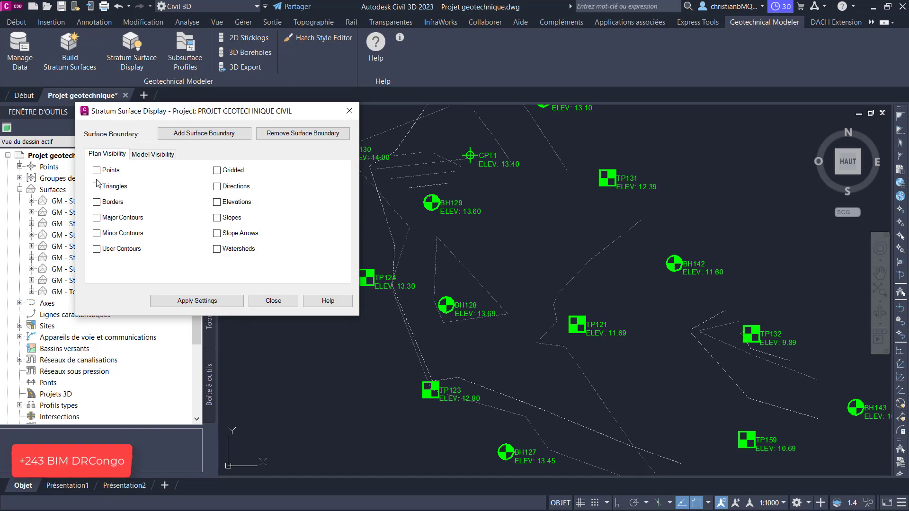
left_click(97, 187)
left_click(97, 202)
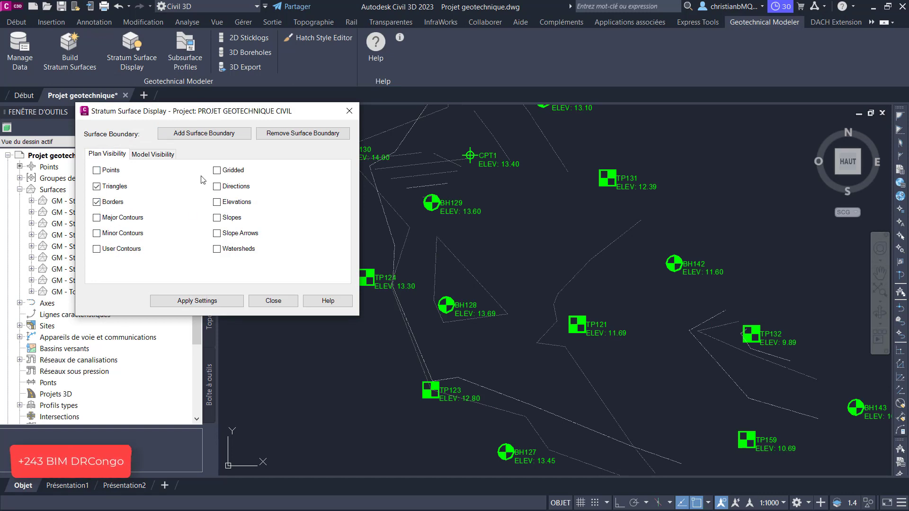
Step: Show only triangles and borders in the stratum surfaces' model visibility, apply the display settings and close them
left_click(151, 154)
left_click(97, 203)
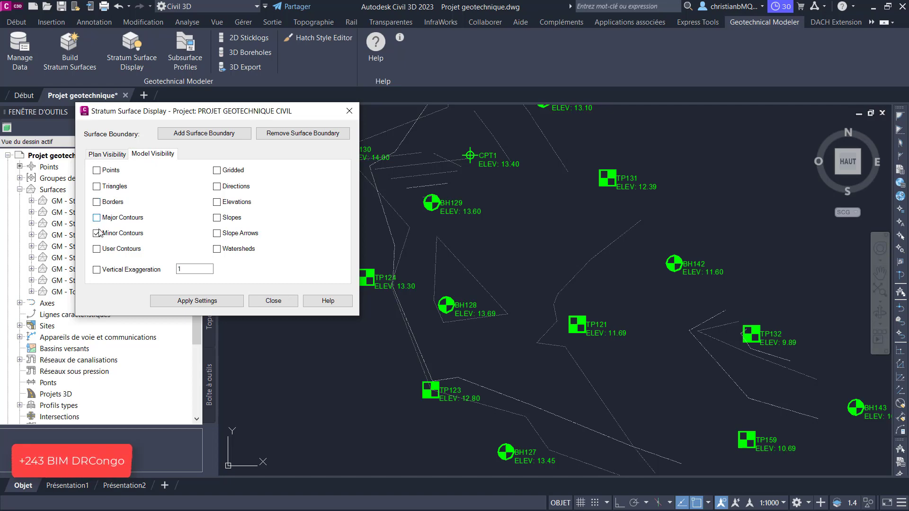
left_click(97, 187)
left_click(97, 203)
left_click(202, 303)
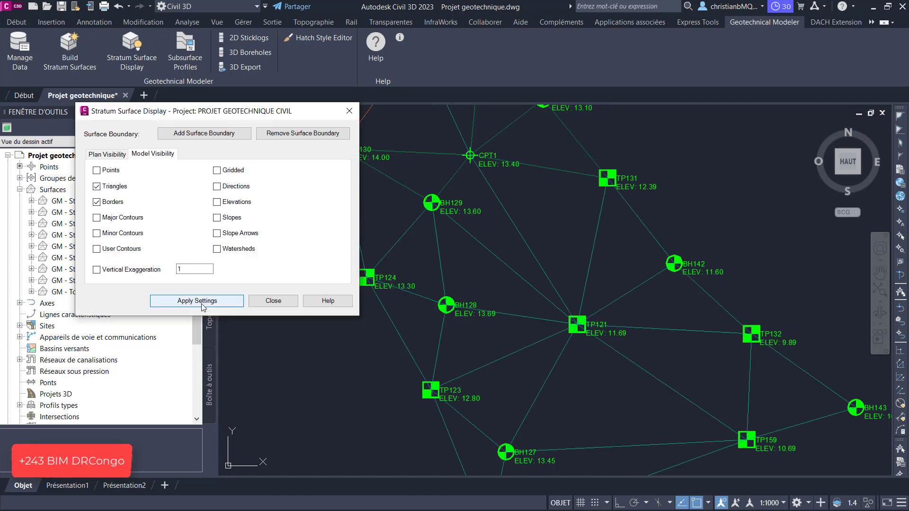
left_click(274, 301)
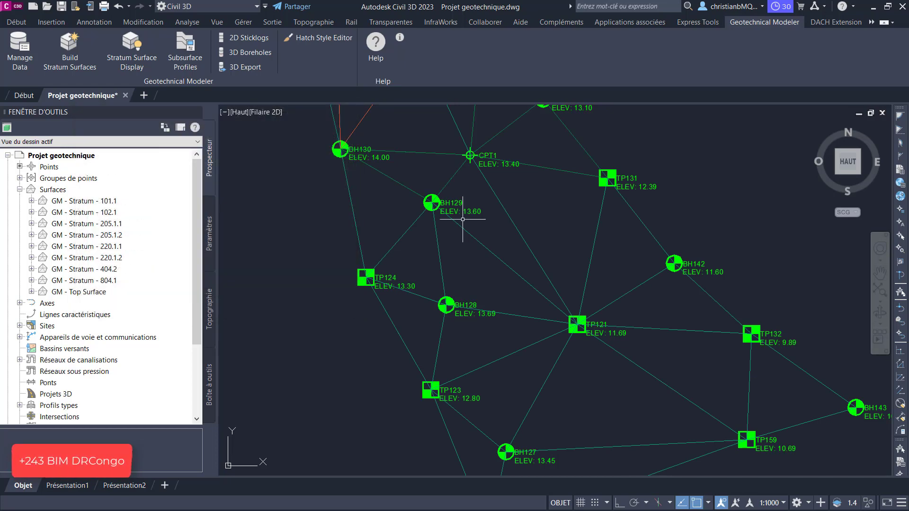
Step: Examine the triangulated stratum surfaces between the boreholes across the drawing
scroll(470, 223, "down", 6)
scroll(426, 134, "up", 5)
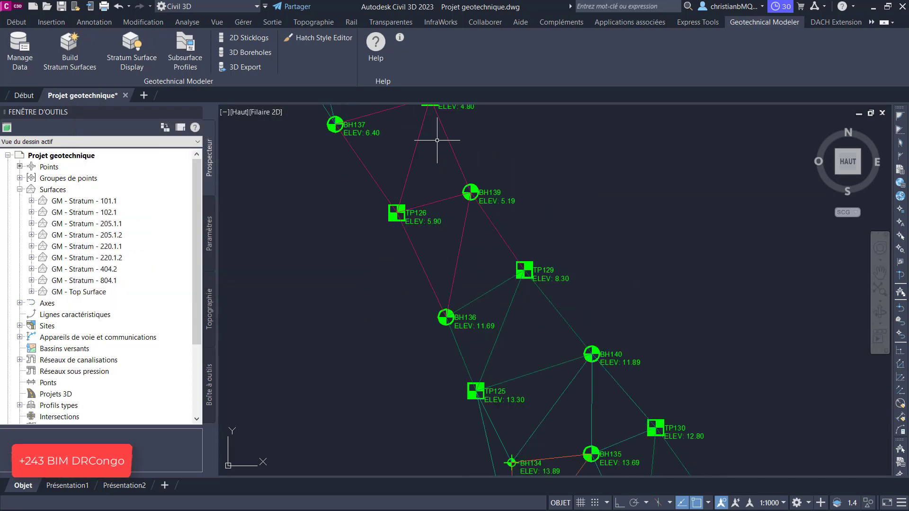
scroll(531, 261, "down", 5)
scroll(537, 348, "up", 5)
scroll(490, 355, "up", 4)
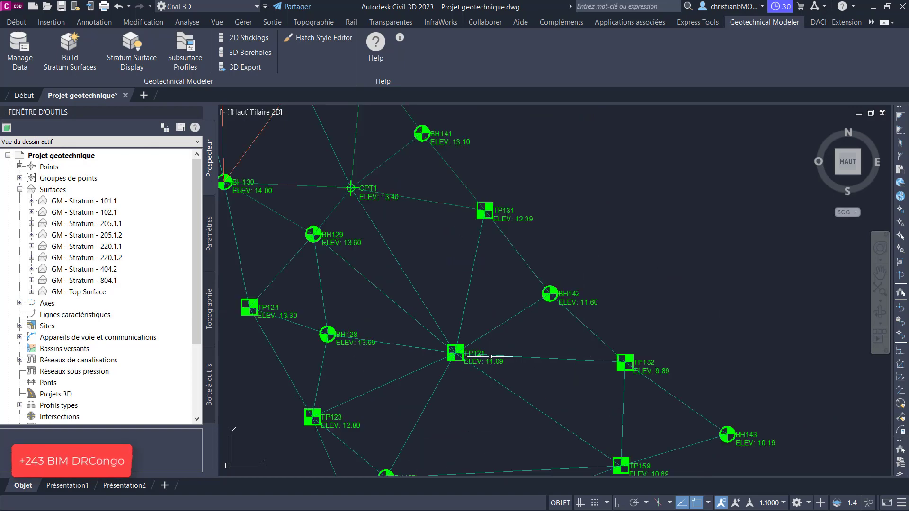
Step: Examine the names and elevations labelled at individual boreholes, including BH141, BH138, BH143 and BH134, across the triangulated surfaces
scroll(529, 306, "down", 6)
scroll(523, 313, "up", 8)
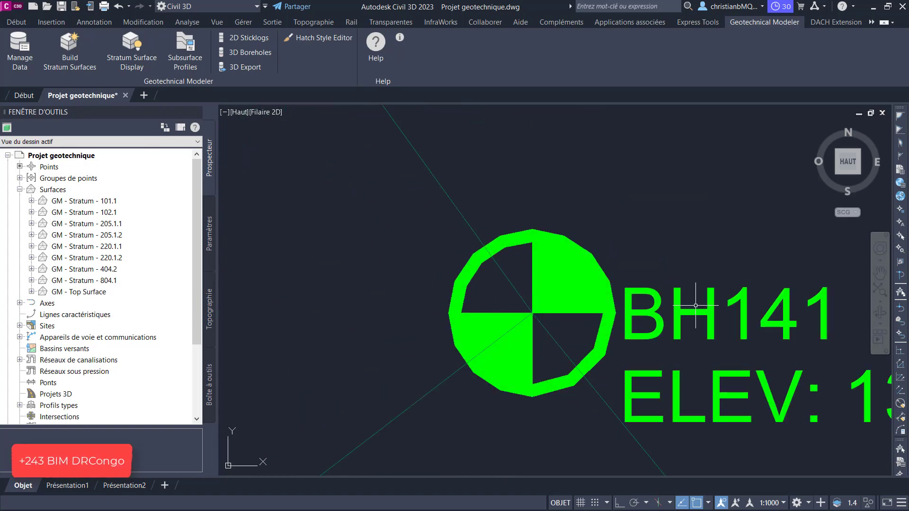
scroll(706, 312, "down", 6)
scroll(706, 312, "up", 5)
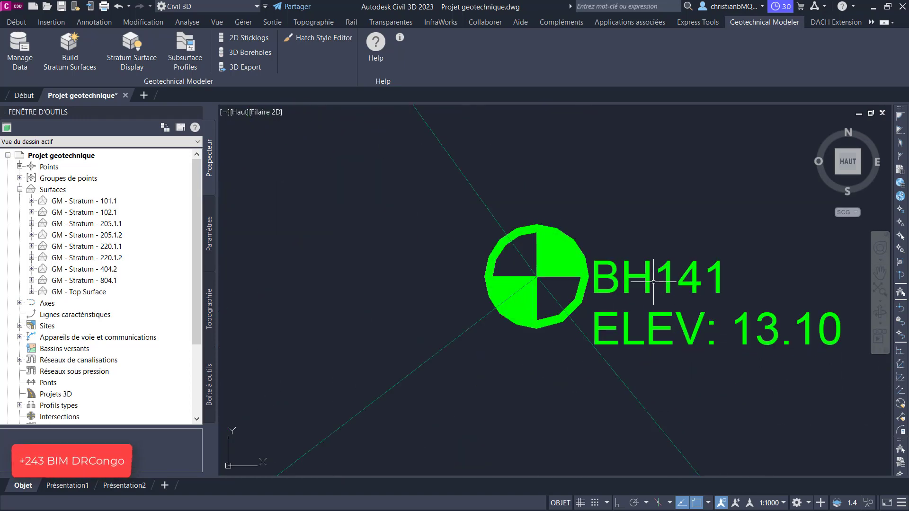
scroll(657, 327, "down", 2)
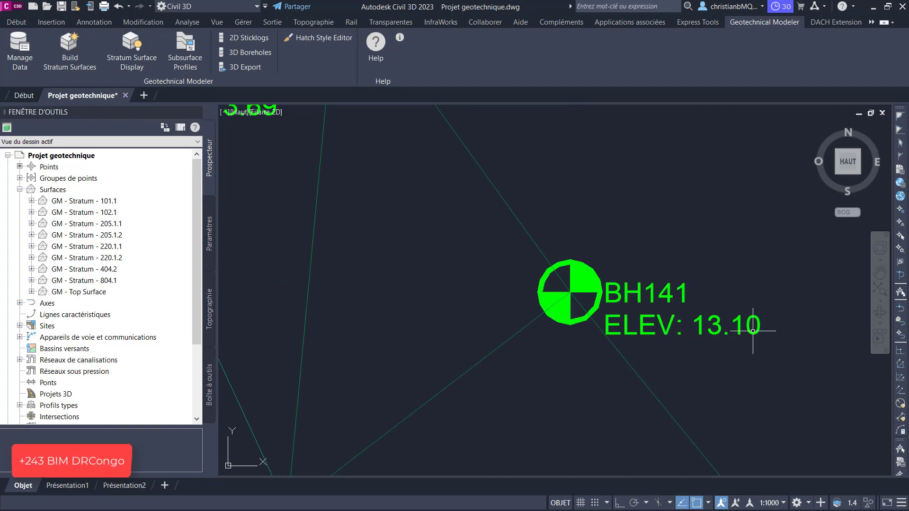
scroll(783, 338, "down", 8)
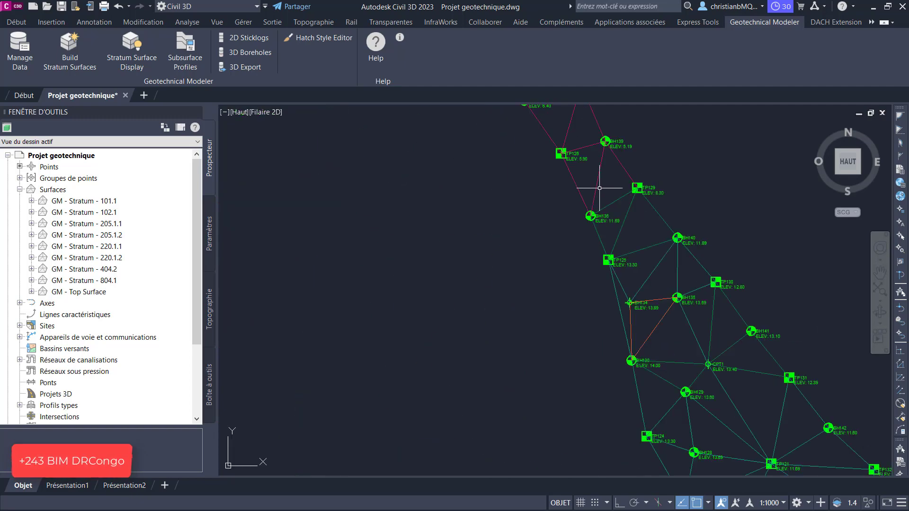
scroll(592, 194, "down", 2)
scroll(556, 151, "up", 10)
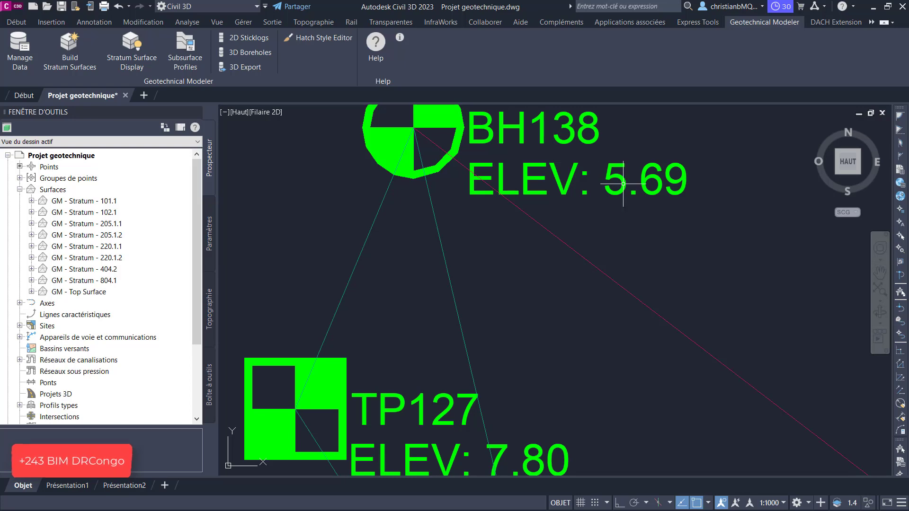
scroll(488, 186, "down", 5)
scroll(502, 189, "up", 3)
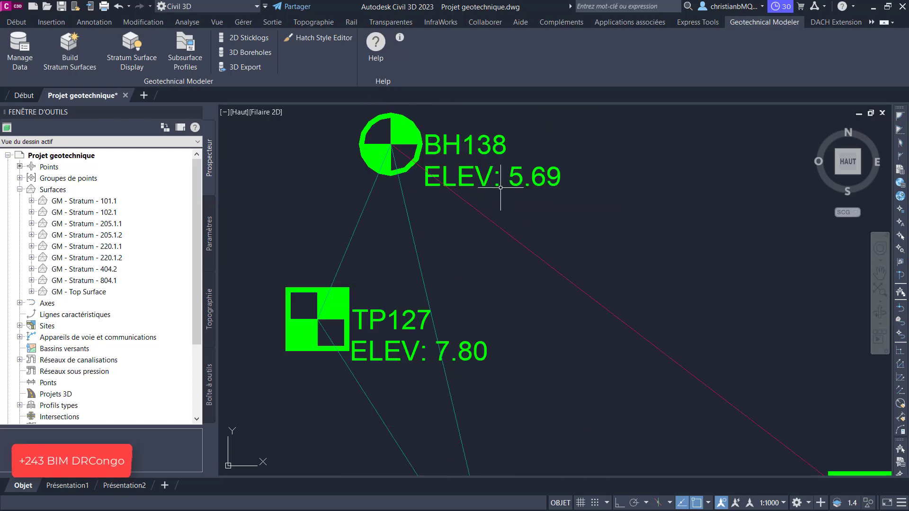
scroll(589, 258, "down", 10)
scroll(621, 364, "up", 8)
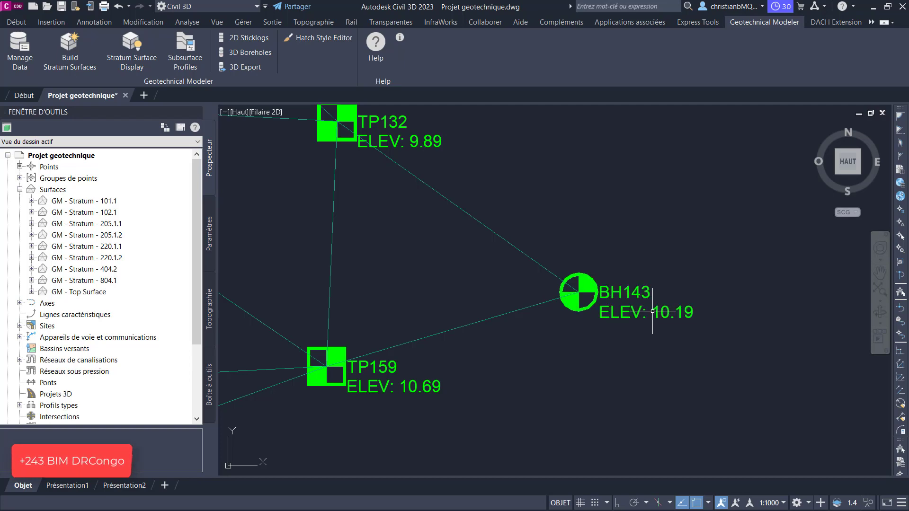
scroll(663, 312, "down", 10)
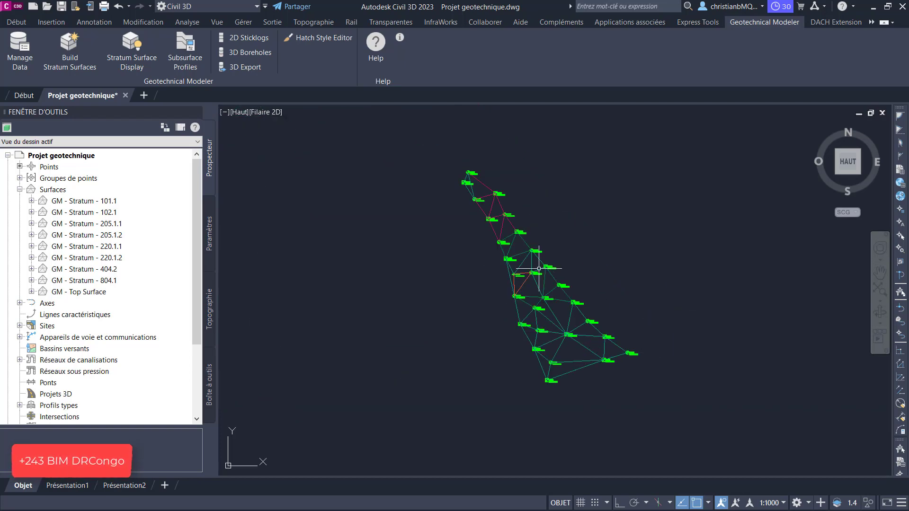
scroll(592, 301, "up", 8)
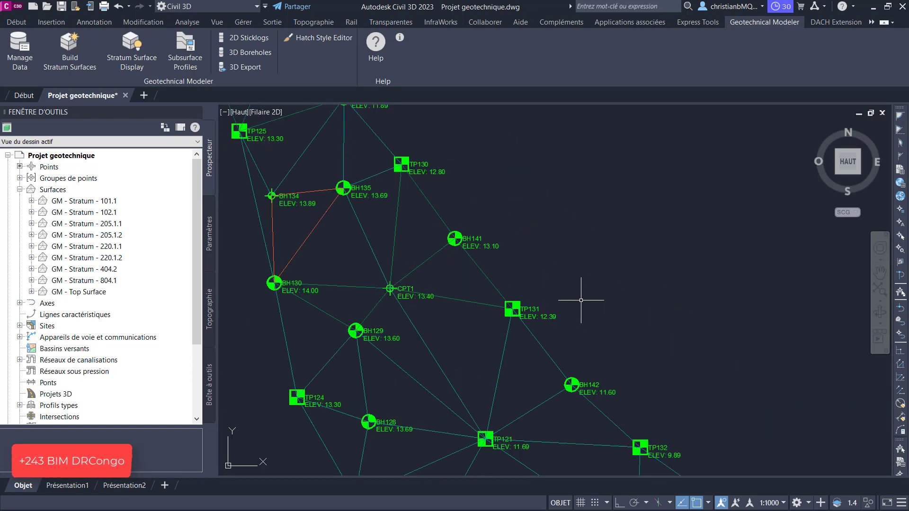
scroll(265, 181, "up", 5)
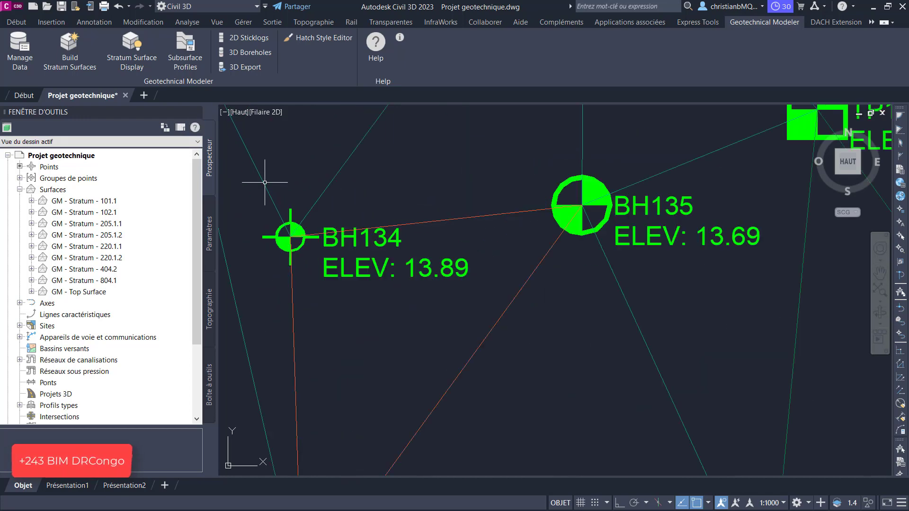
scroll(343, 232, "down", 6)
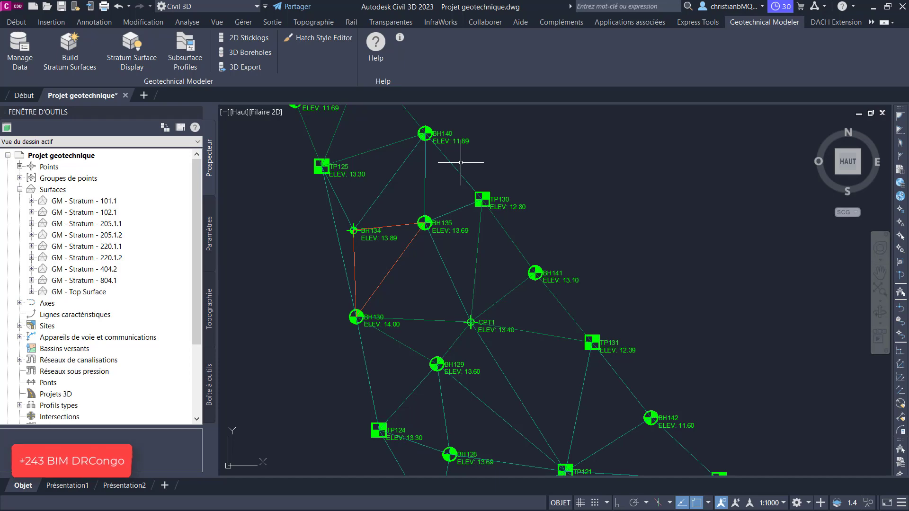
scroll(462, 163, "down", 5)
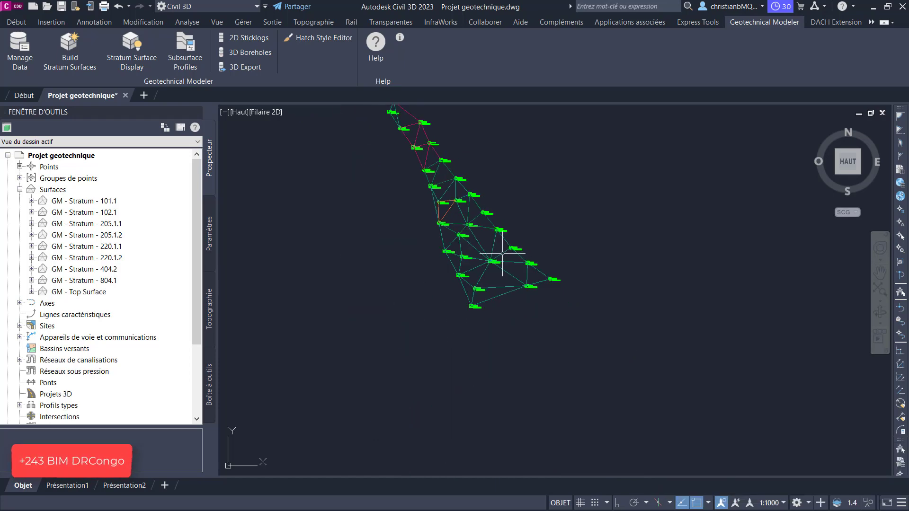
scroll(487, 197, "up", 4)
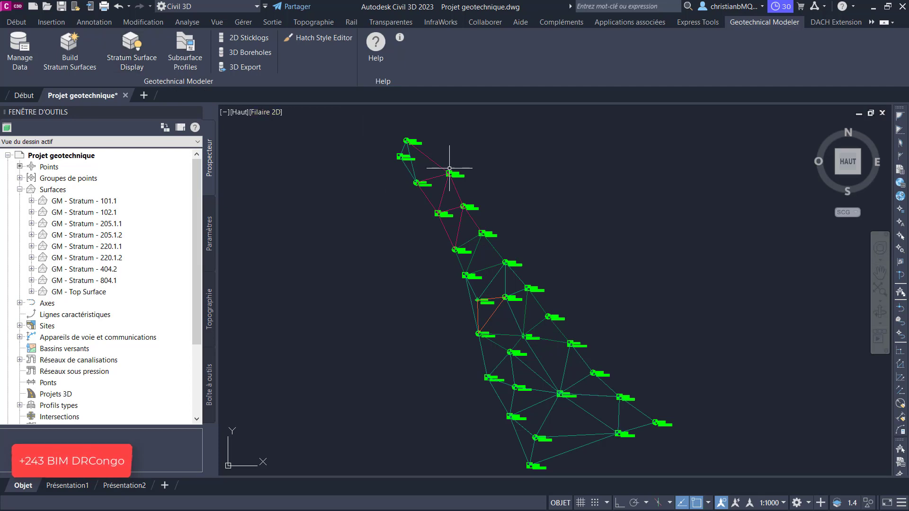
Step: Create 2D sticklogs from the LegendCode geology field with width 5, vertical exaggeration 1, rotation 0 and 1.5 depth and geology labels
left_click(256, 39)
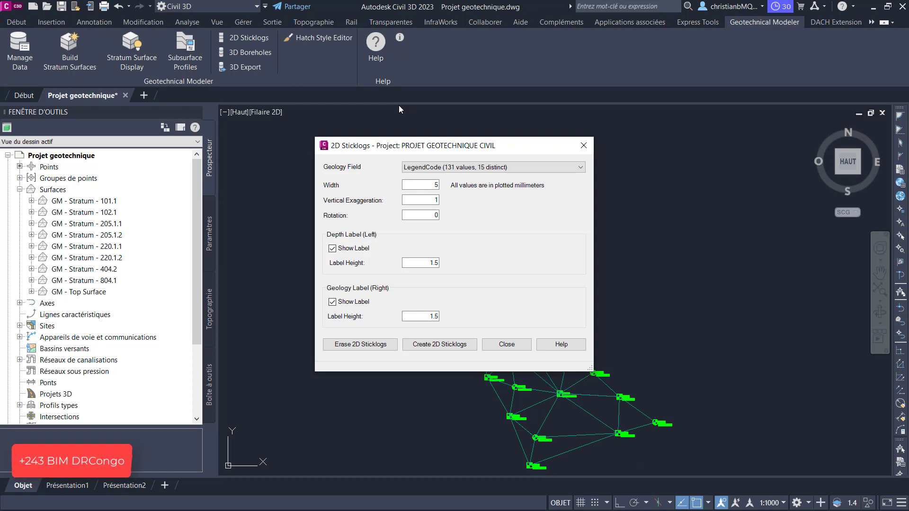
left_click(448, 348)
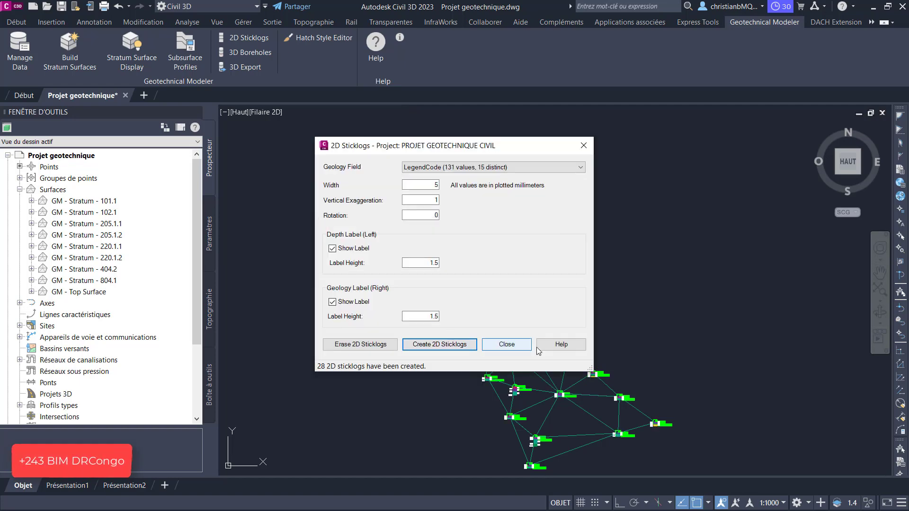
left_click(506, 344)
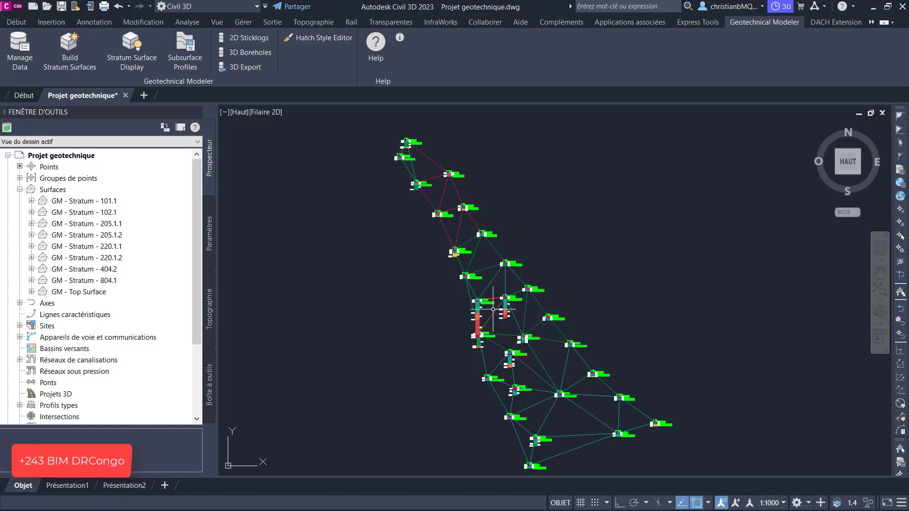
Step: Examine the layer depths and legend codes on the 2D sticklogs, especially at borehole BH134
scroll(490, 285, "up", 5)
scroll(453, 259, "down", 3)
scroll(434, 320, "up", 4)
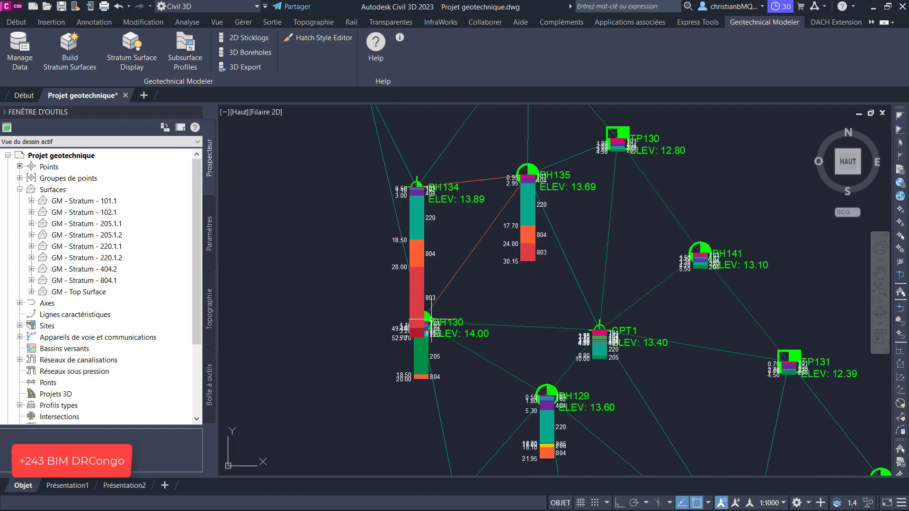
scroll(433, 239, "up", 4)
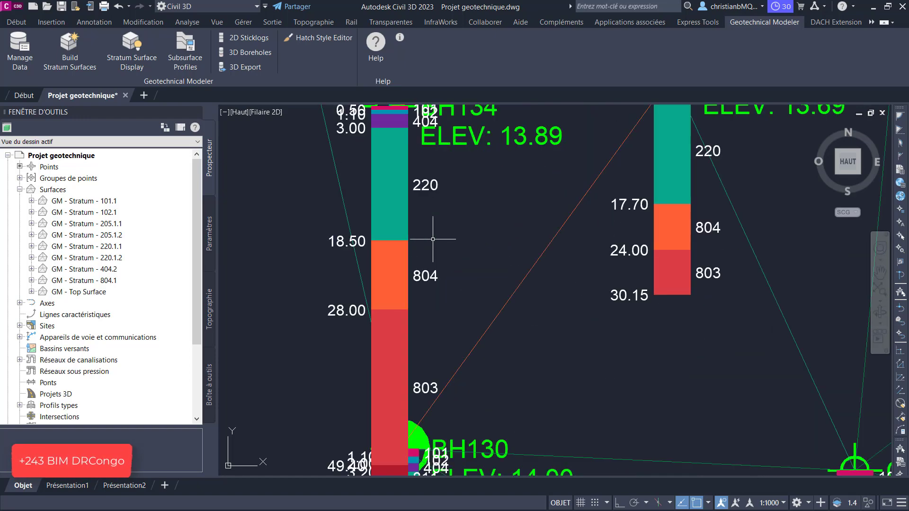
scroll(389, 246, "down", 4)
scroll(391, 185, "up", 2)
scroll(391, 184, "up", 5)
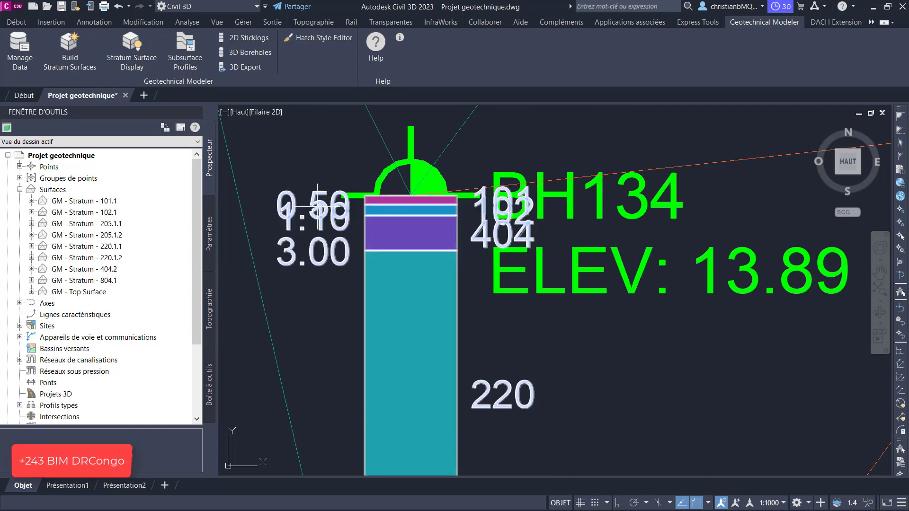
scroll(340, 198, "up", 2)
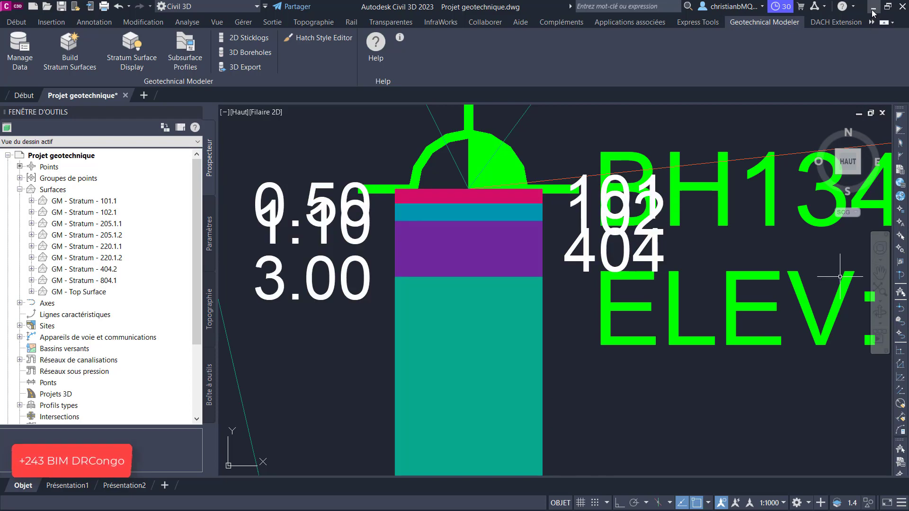
Step: Minimise Civil 3D and make the desktop items visible
left_click(872, 6)
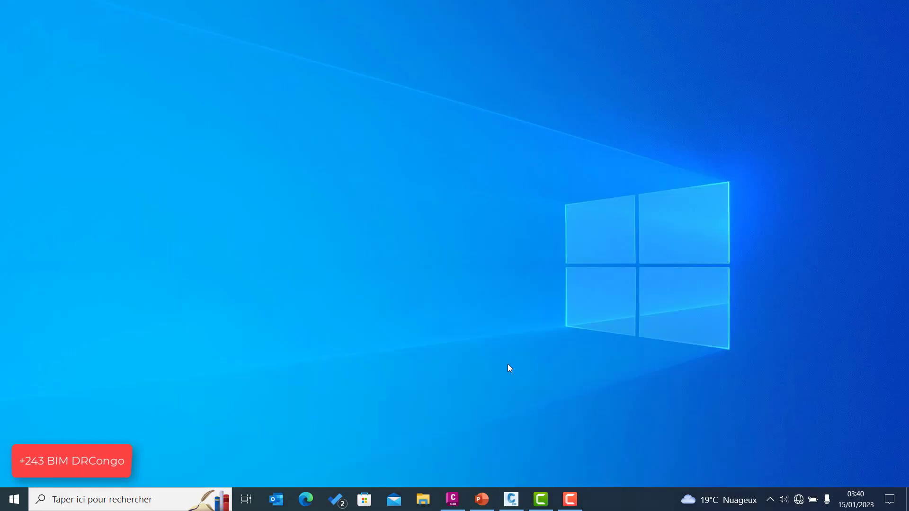
right_click(473, 206)
mouse_move(531, 221)
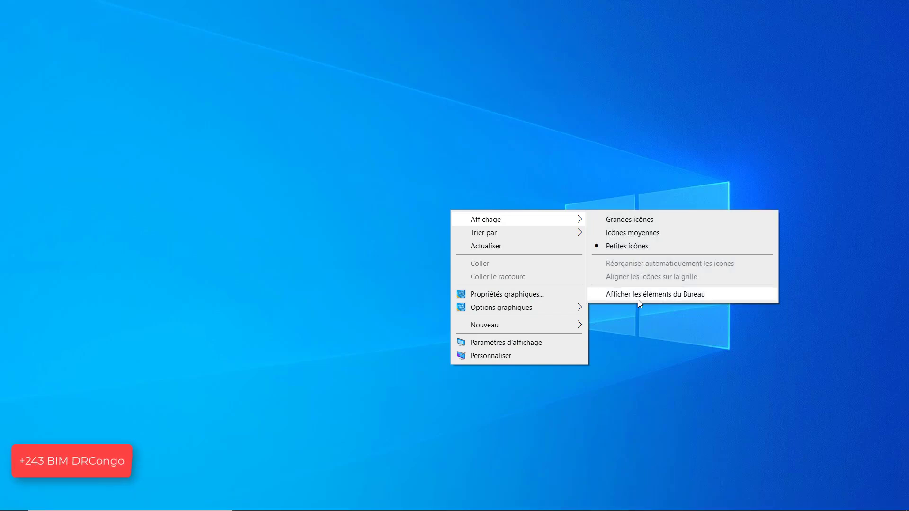
left_click(637, 295)
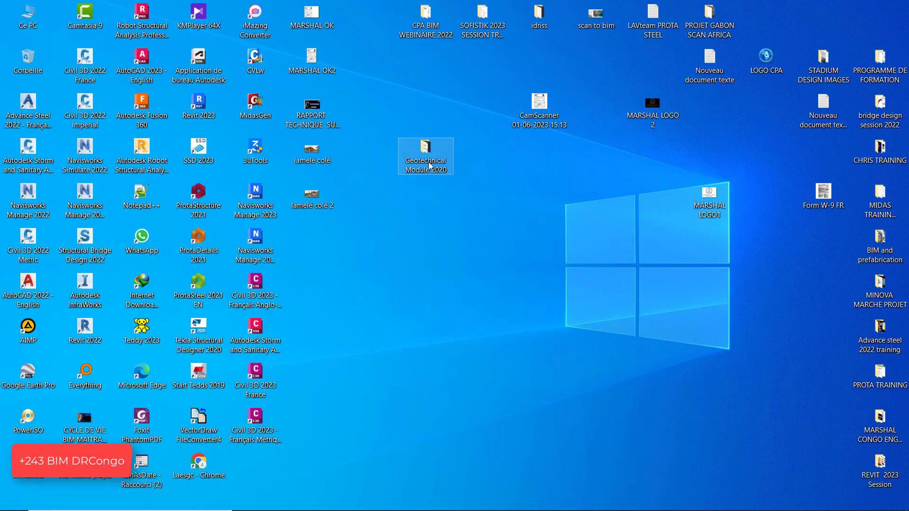
Step: Open the Sample Data folder inside the Geotechnical Module 2020 folder on the desktop
double_click(428, 164)
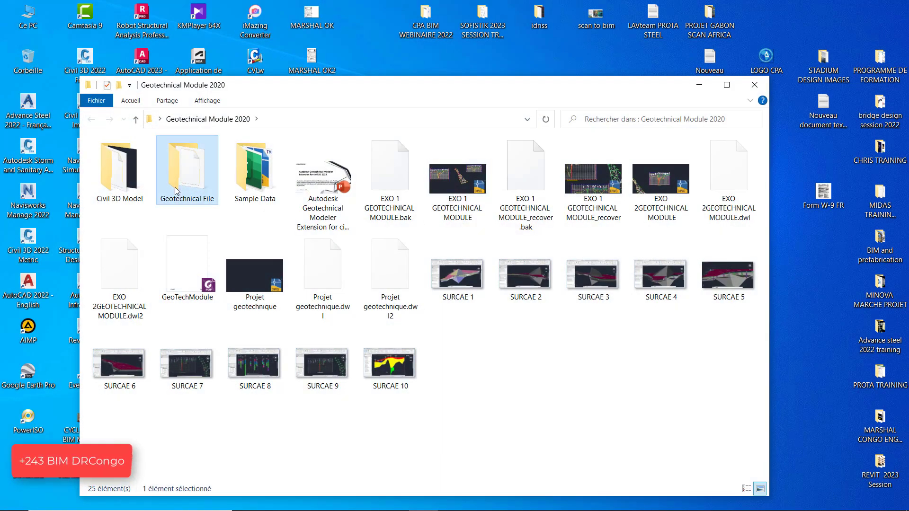
double_click(177, 189)
left_click(93, 120)
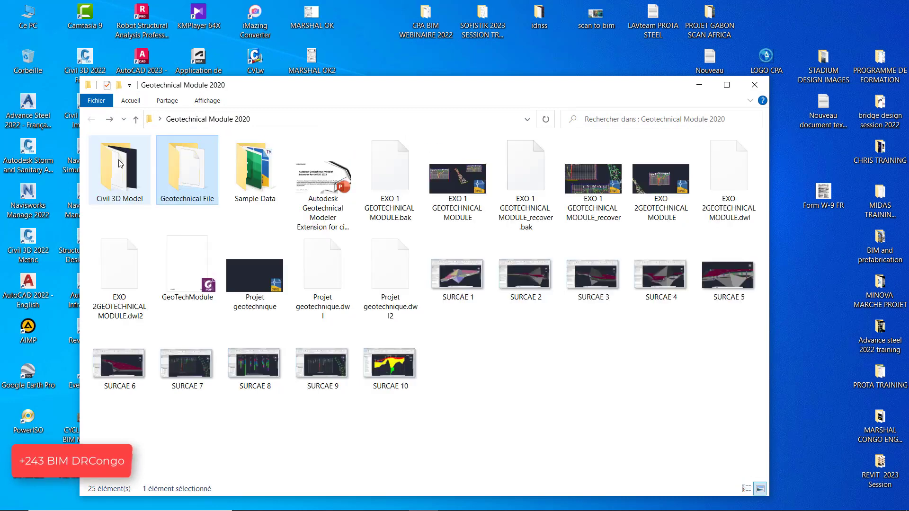
double_click(251, 180)
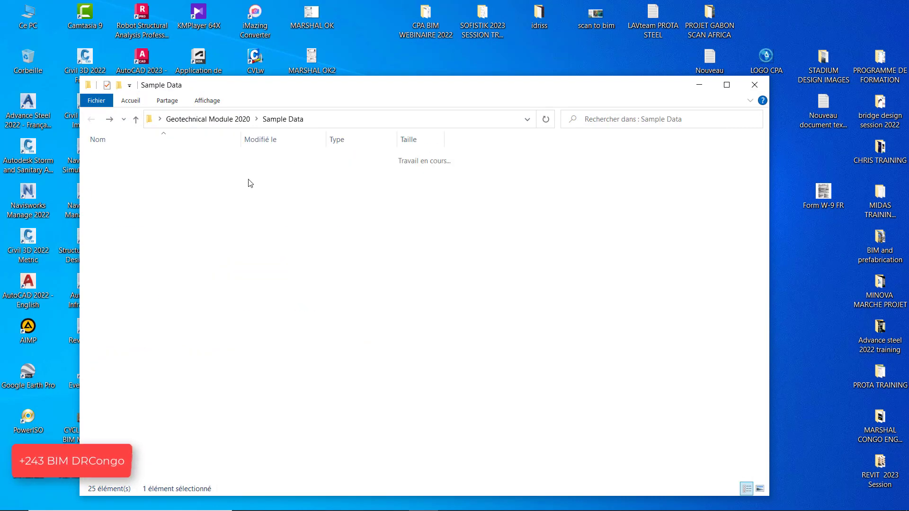
Step: Open the Field Geological Descriptions CSV file as plain text in Notepad
left_click(153, 175)
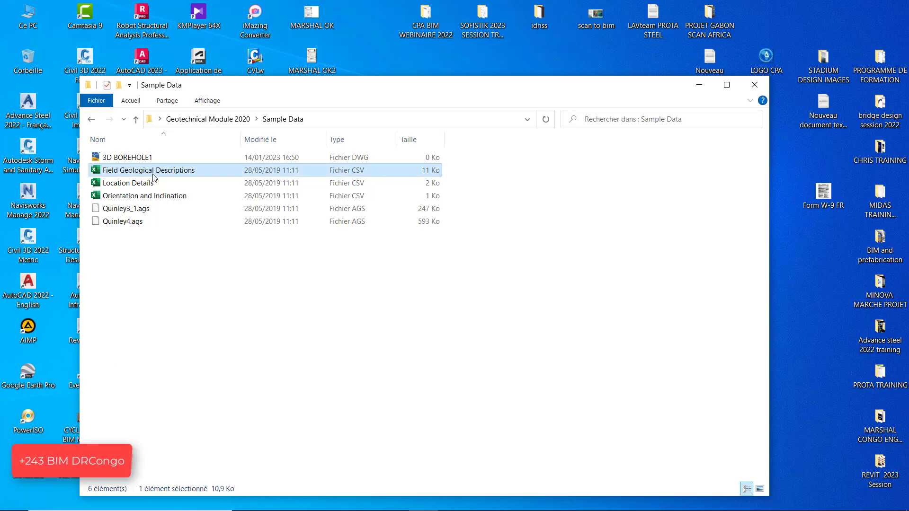
right_click(153, 173)
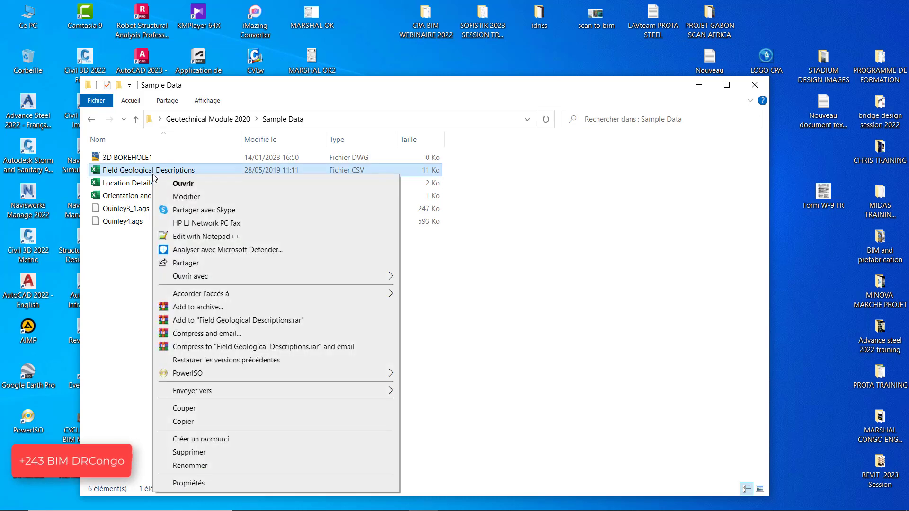
left_click(193, 199)
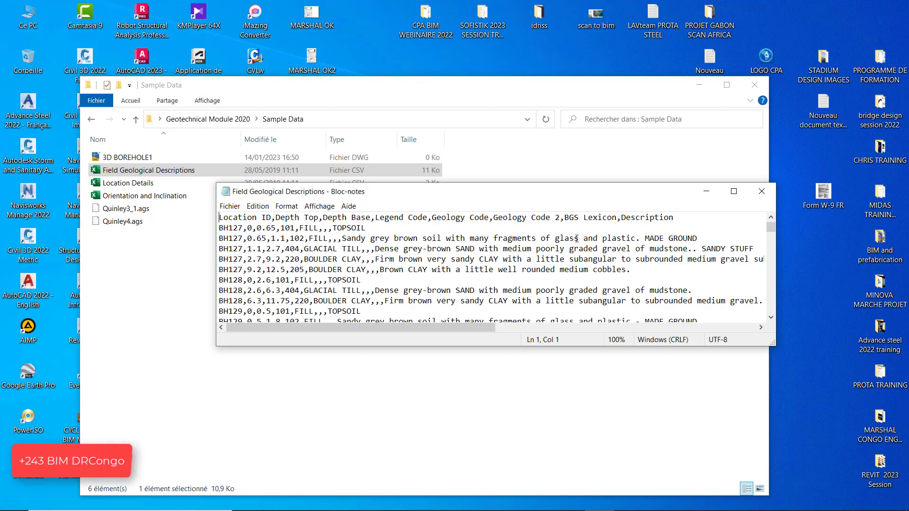
Step: Read the boreholes' depths, legend codes and soil descriptions in the text file, minimise it and return to Civil 3D
left_click(355, 260)
scroll(353, 280, "down", 1)
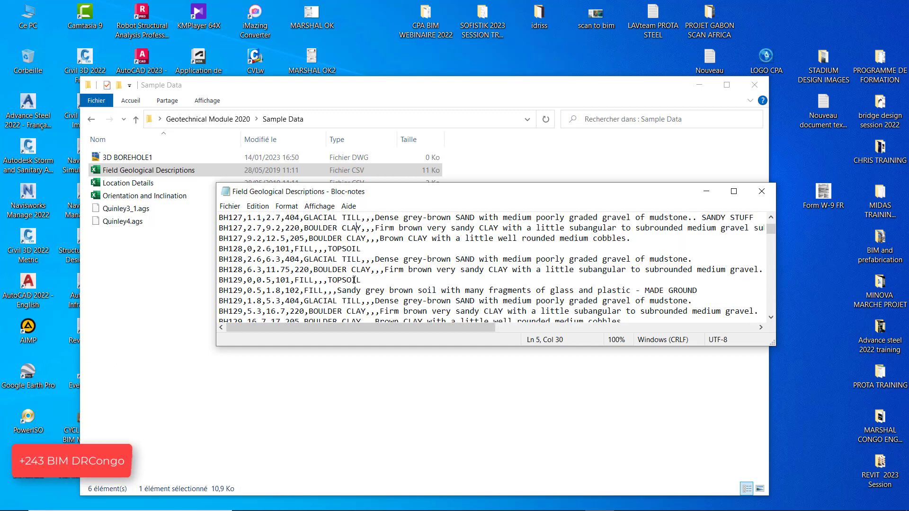
scroll(393, 289, "down", 1)
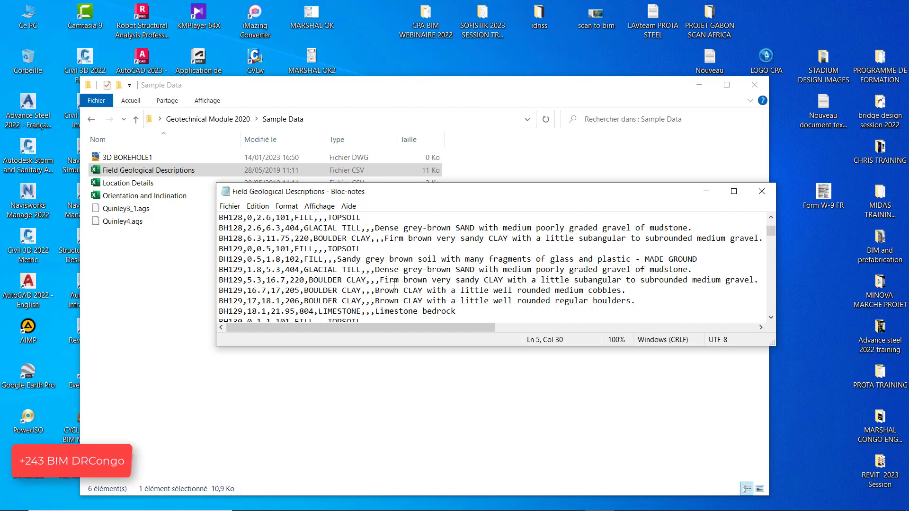
scroll(394, 284, "down", 6)
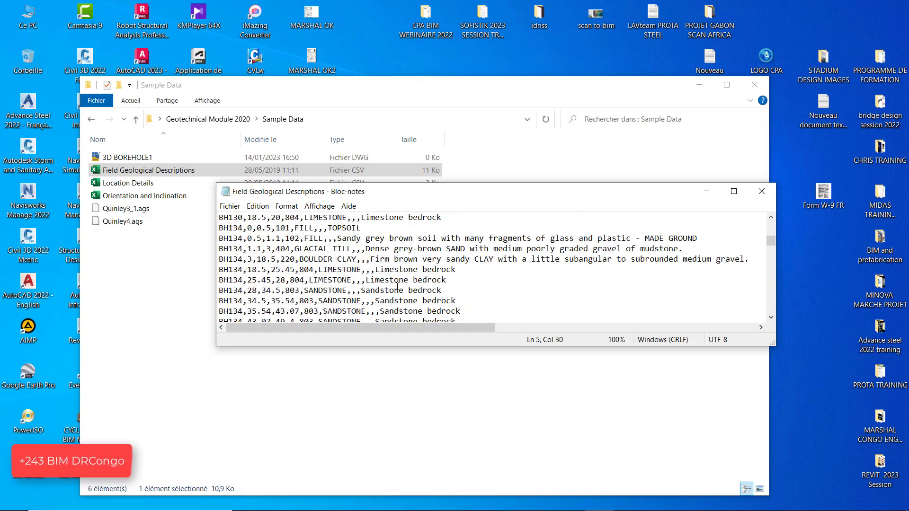
scroll(372, 297, "down", 3)
scroll(349, 296, "down", 4)
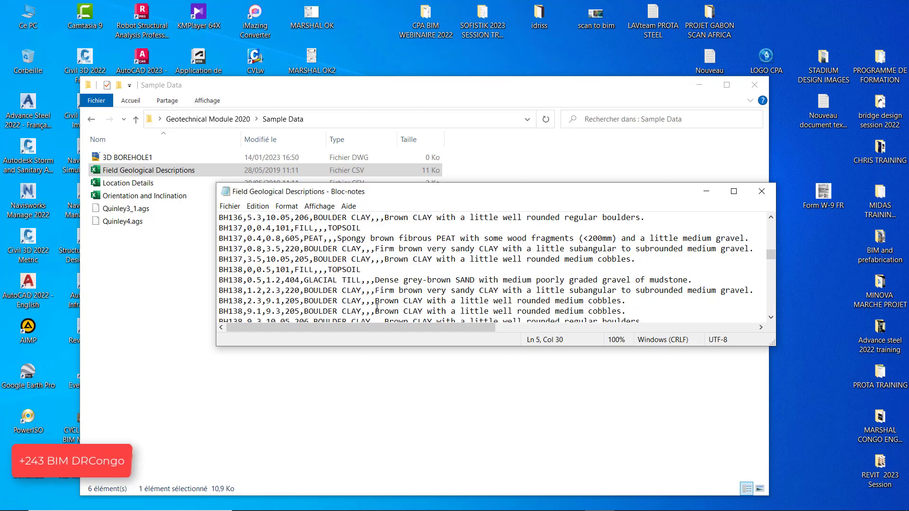
left_click(698, 190)
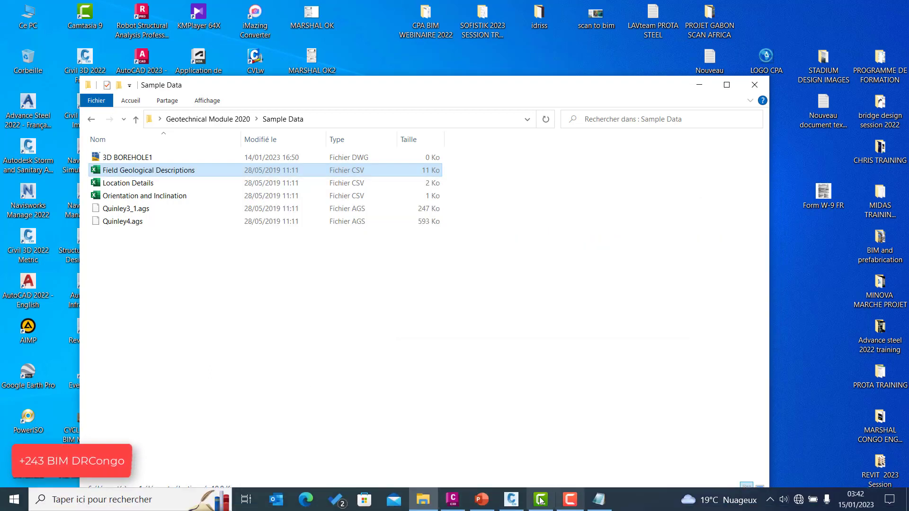
left_click(518, 501)
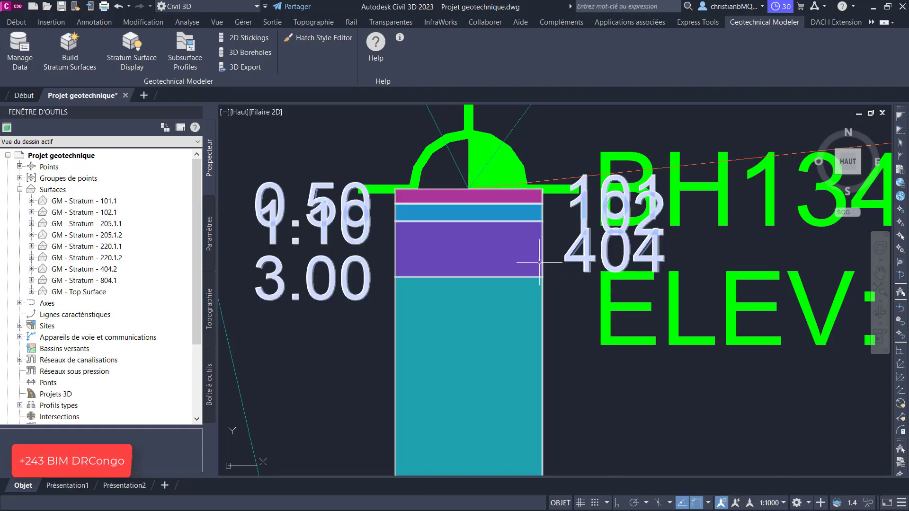
Step: Examine the depths and legend codes on the sticklogs of boreholes BH134 and BH135 in the drawing
scroll(588, 297, "down", 6)
scroll(524, 265, "up", 5)
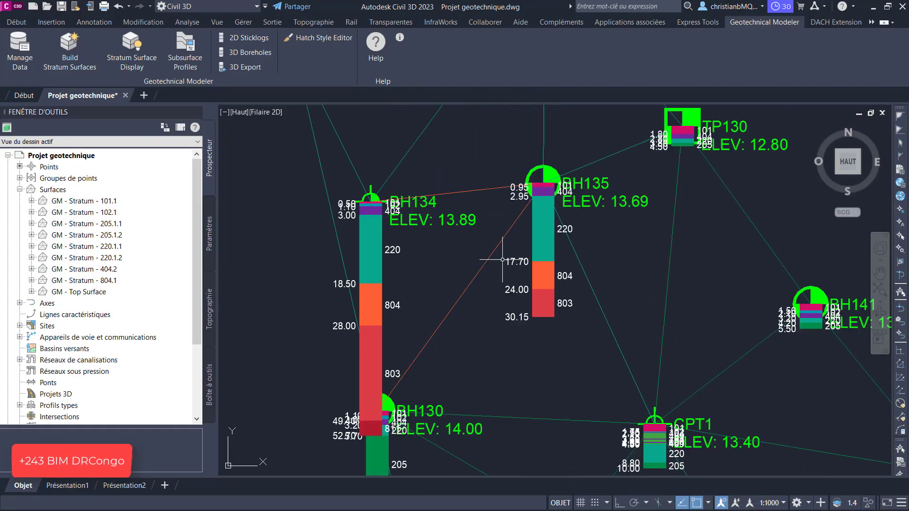
scroll(541, 281, "down", 4)
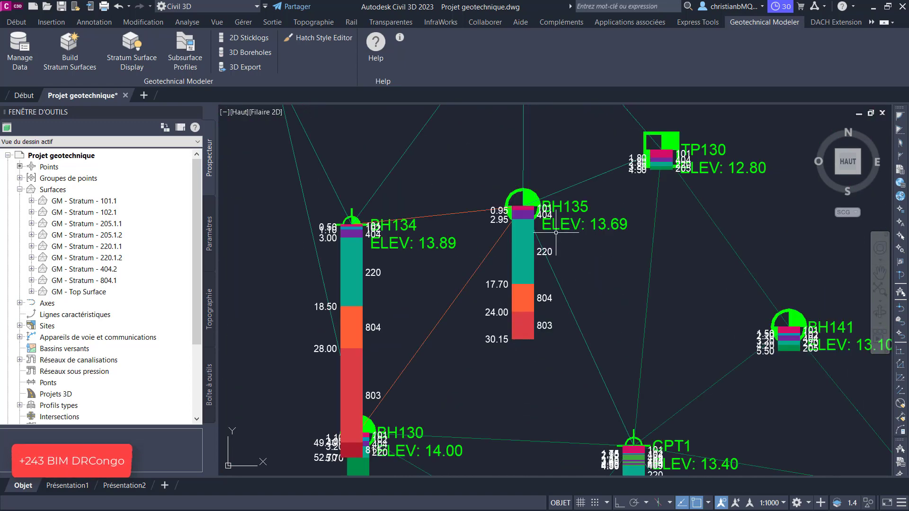
scroll(538, 270, "up", 2)
scroll(539, 339, "up", 4)
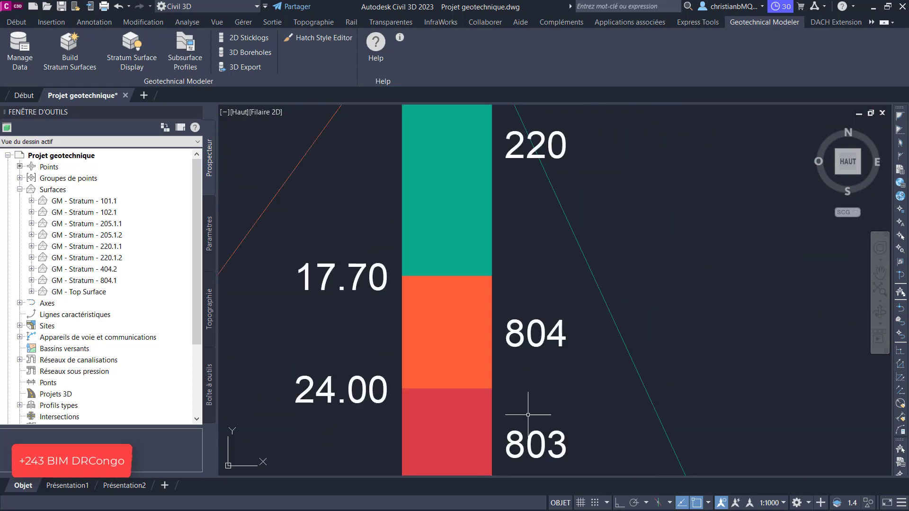
Step: Minimise Civil 3D, reopen the Field Geological Descriptions file in Notepad and read the borehole layer depths, codes and descriptions
left_click(873, 7)
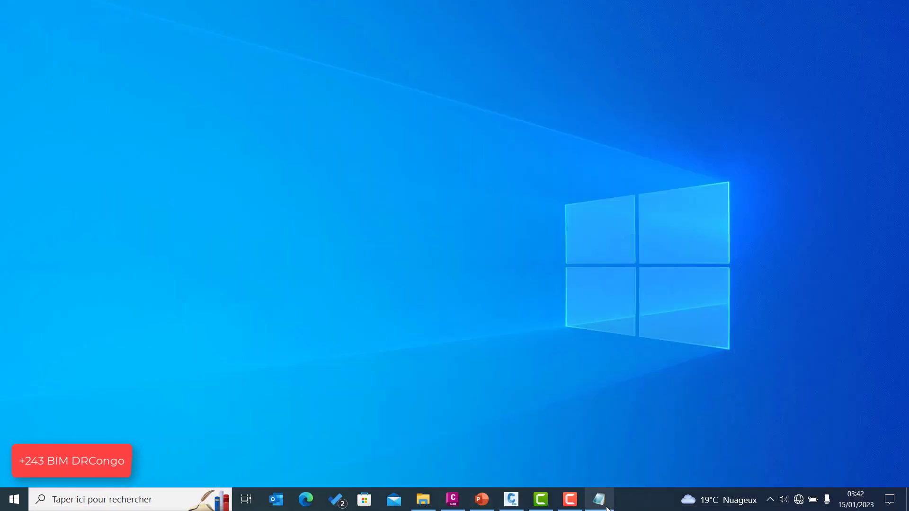
left_click(599, 499)
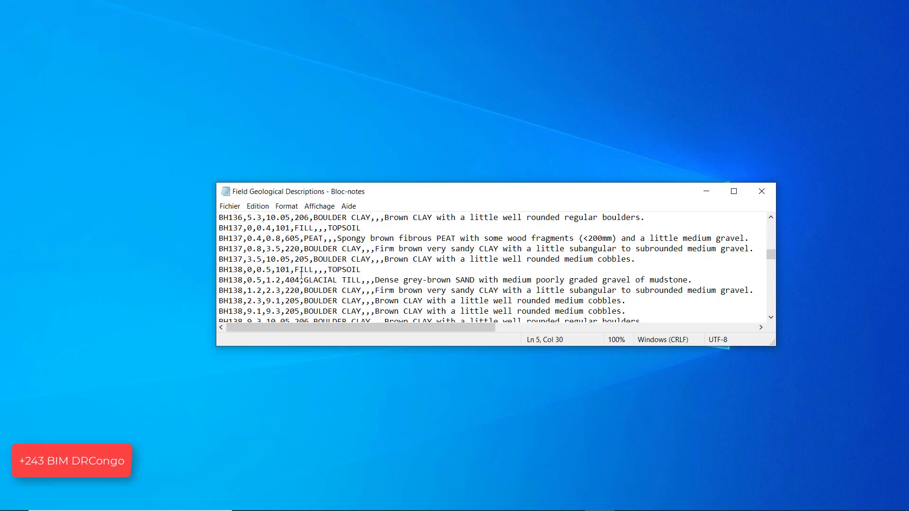
scroll(301, 274, "down", 2)
scroll(302, 271, "down", 8)
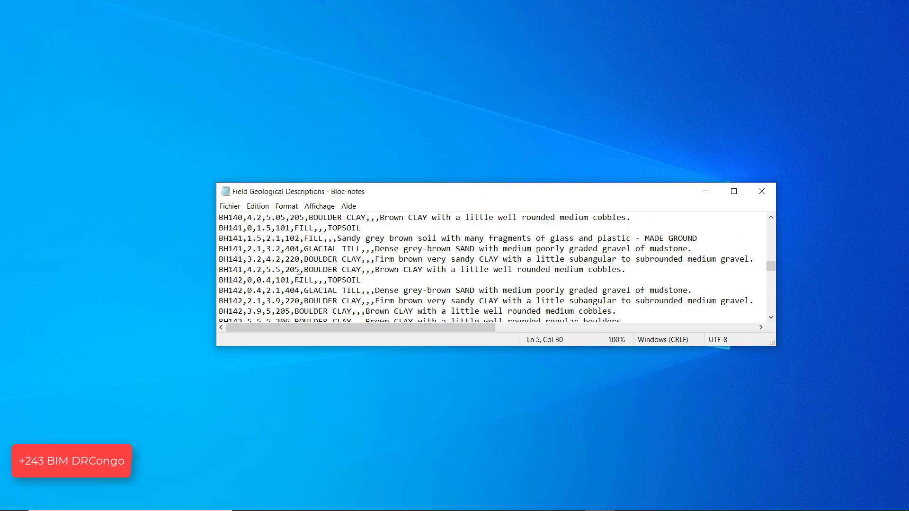
scroll(311, 298, "down", 10)
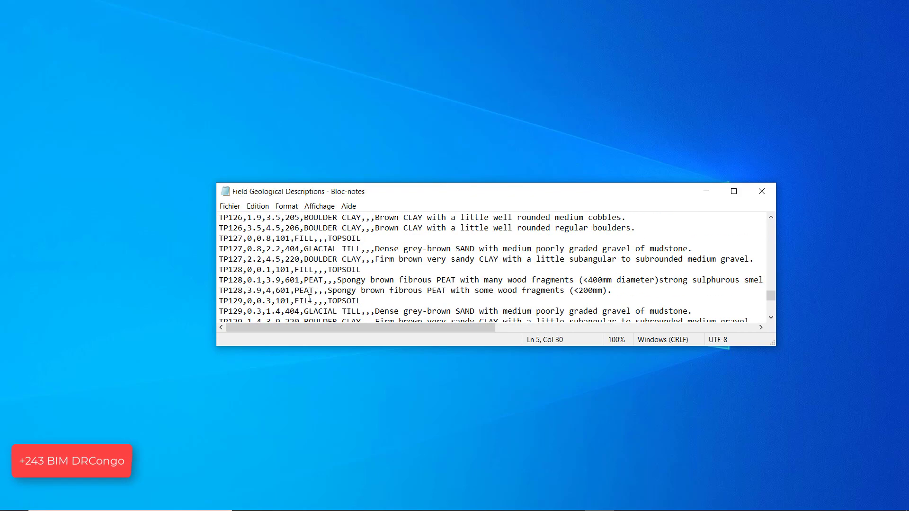
scroll(310, 298, "up", 15)
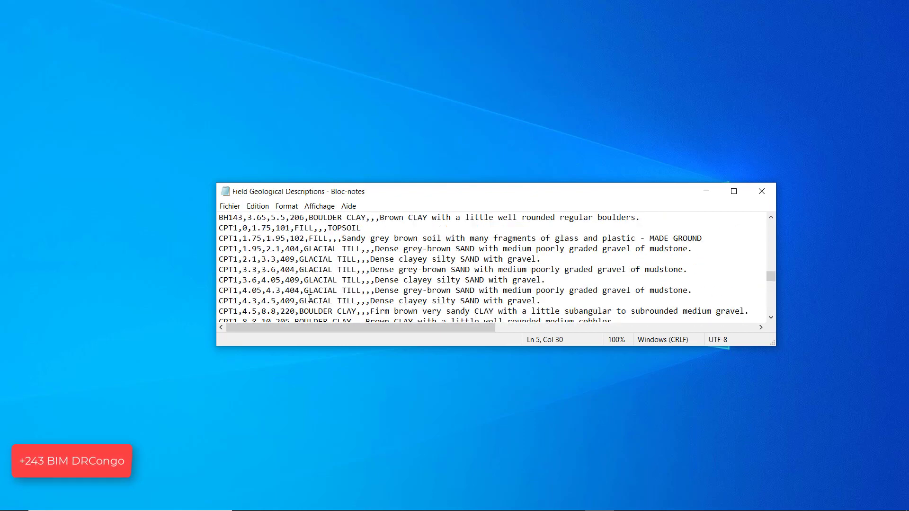
scroll(310, 298, "up", 2)
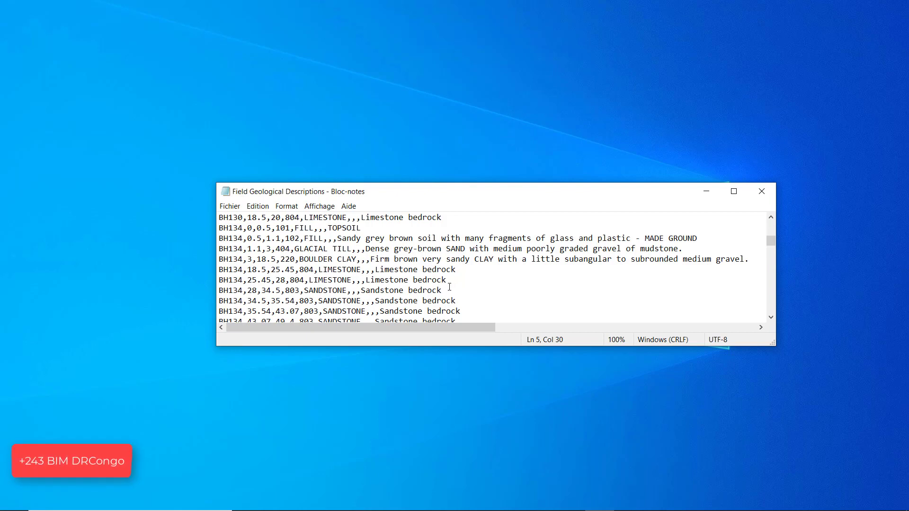
Step: Switch back to Civil 3D and examine the layer depths and legend codes on the BH140 sticklog
mouse_move(472, 509)
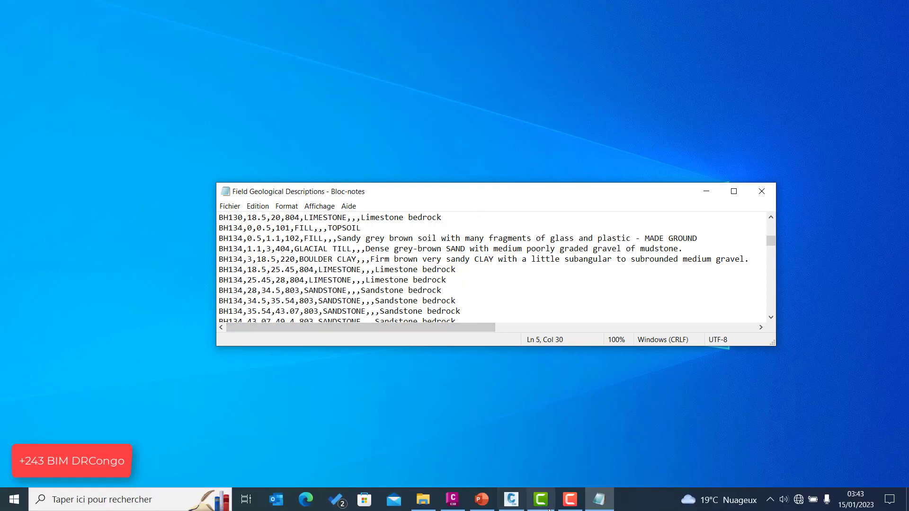
left_click(452, 500)
scroll(479, 239, "down", 5)
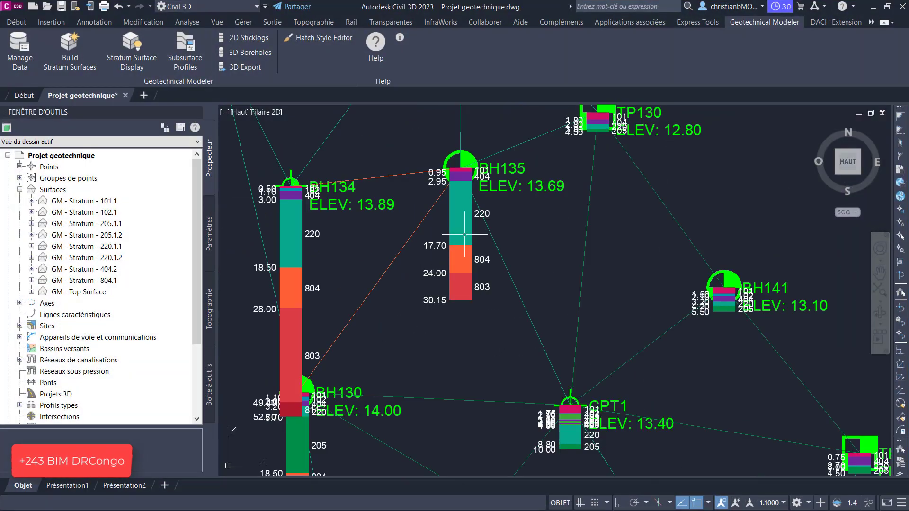
scroll(451, 134, "up", 5)
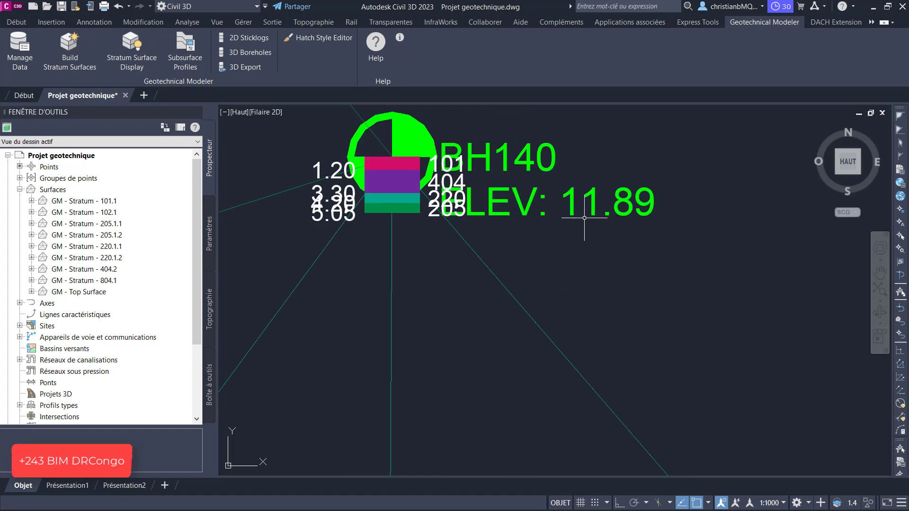
scroll(315, 176, "up", 5)
scroll(404, 241, "down", 3)
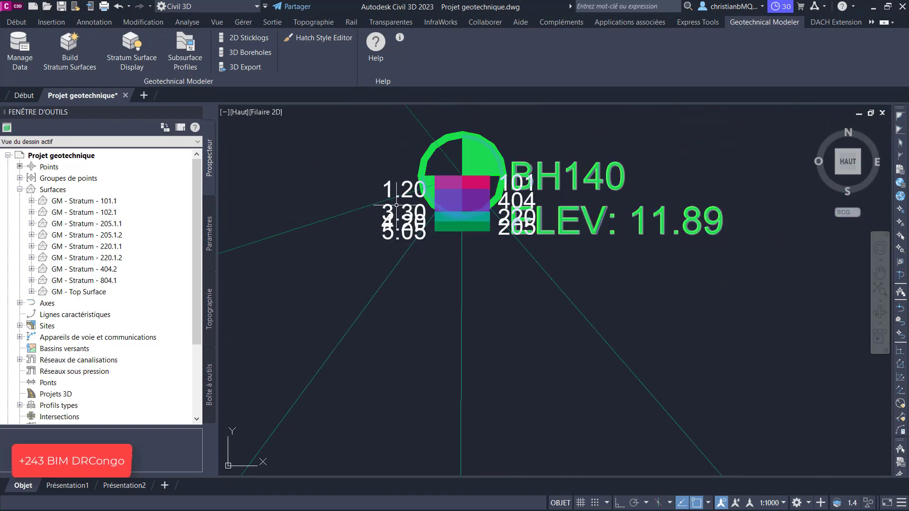
scroll(544, 177, "up", 3)
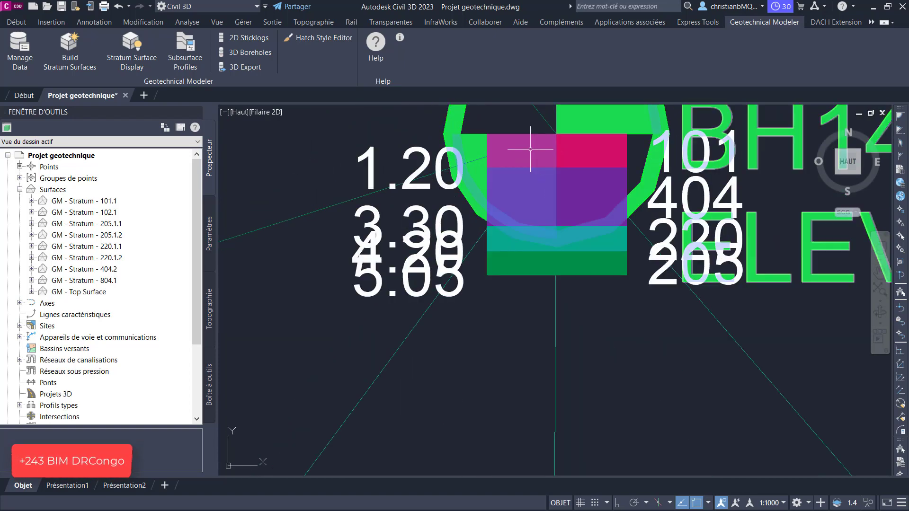
mouse_move(518, 149)
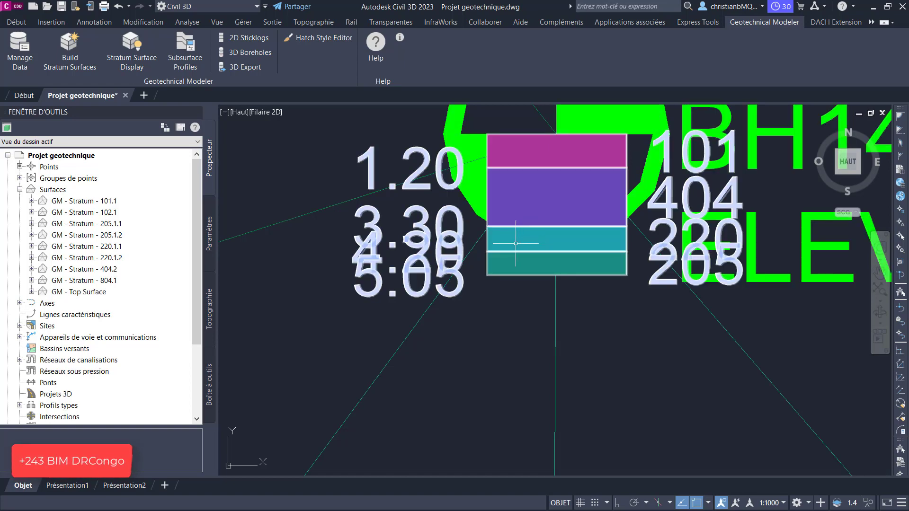
Step: Inspect the BH138 sticklog and its COGO point properties, and look over the whole borehole layout
scroll(537, 316, "down", 5)
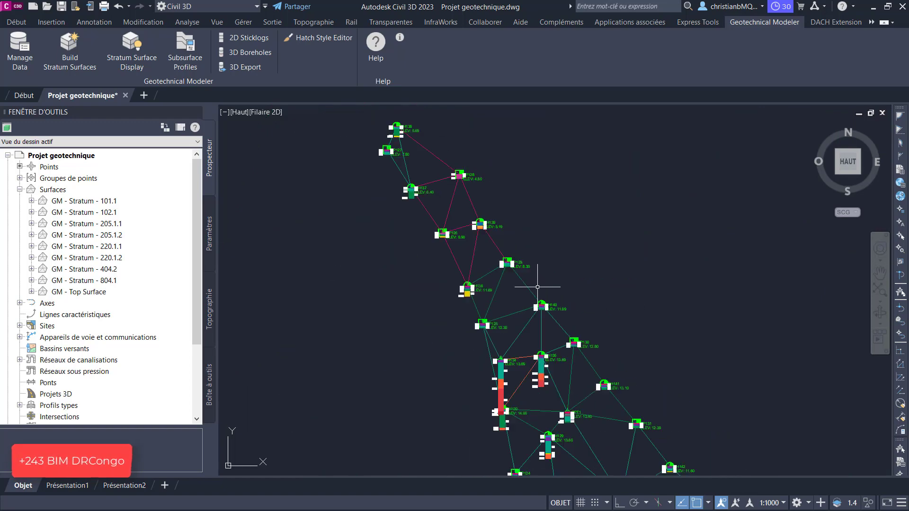
scroll(385, 135, "up", 2)
scroll(386, 135, "up", 2)
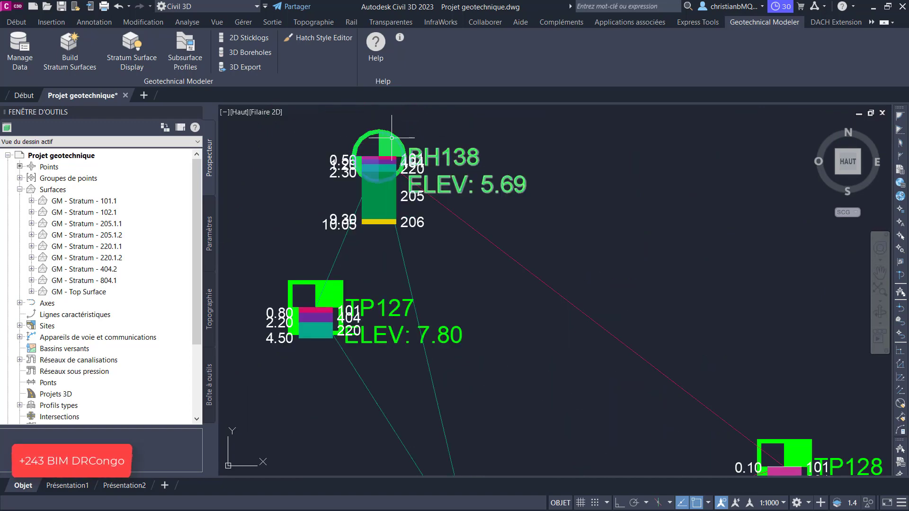
mouse_move(392, 138)
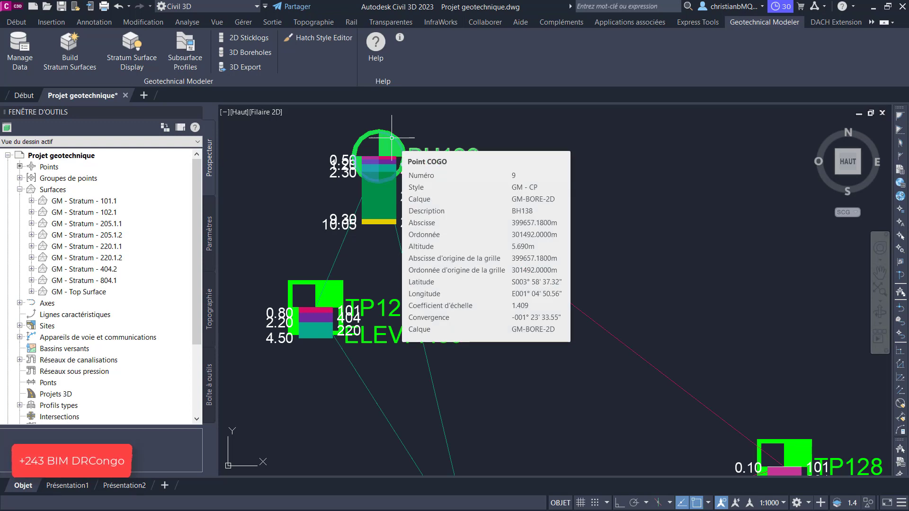
scroll(392, 137, "down", 6)
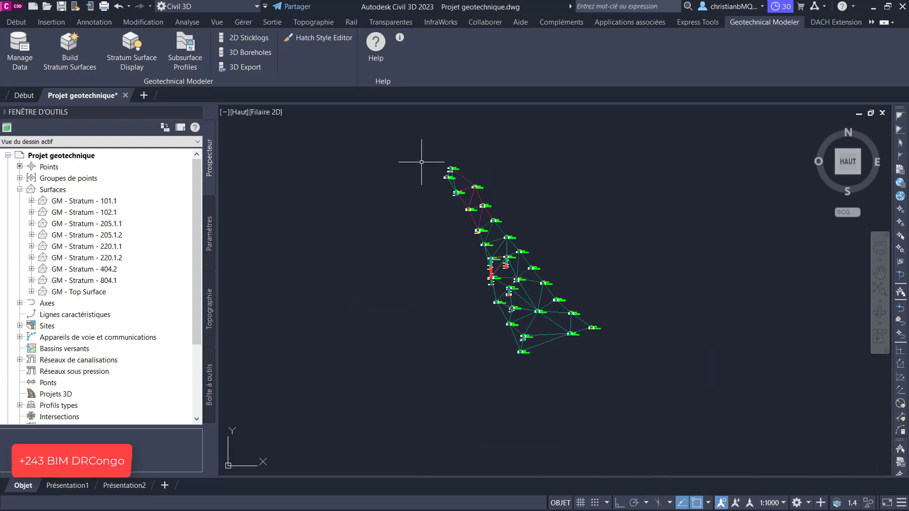
scroll(480, 256, "up", 6)
scroll(427, 125, "up", 5)
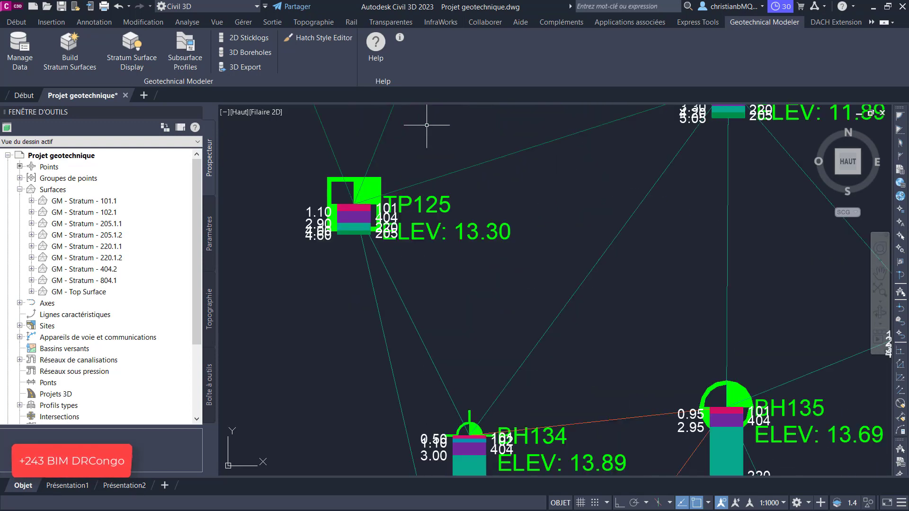
Step: Create the 3D boreholes with the LegendCode geology field, label height 2.5, diameter 3 and vertical exaggeration 1
left_click(251, 52)
left_click(431, 294)
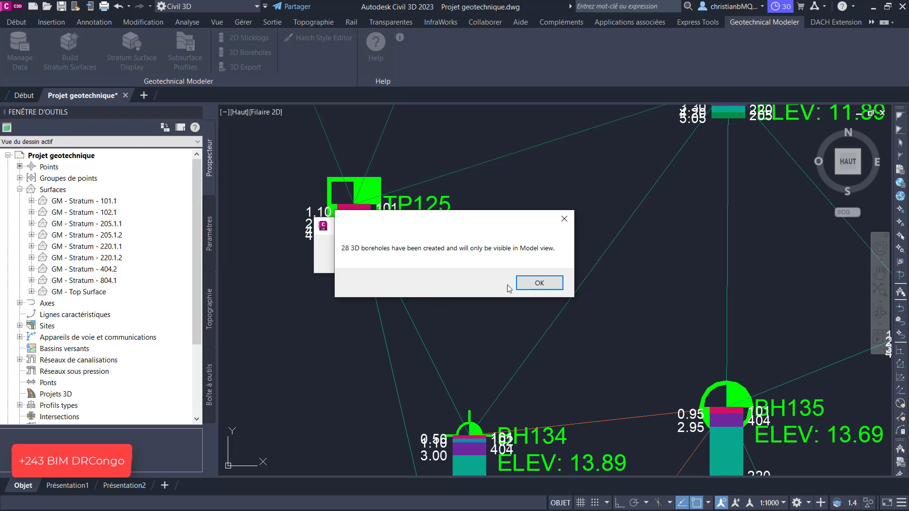
left_click(538, 285)
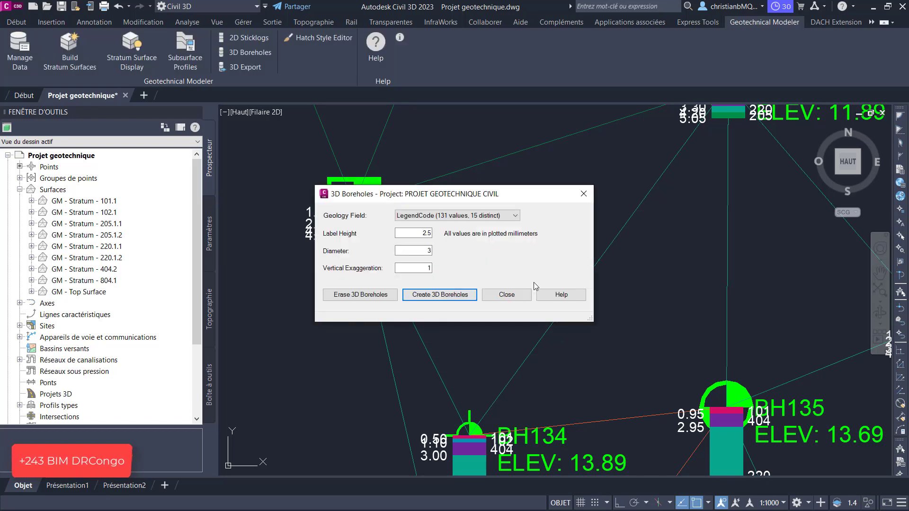
left_click(512, 293)
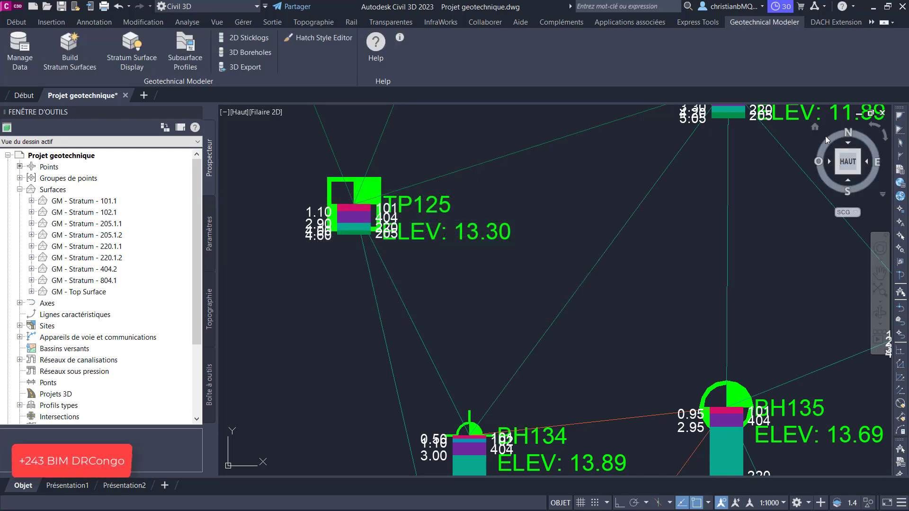
Step: Show the model in the home 3D view and apply the Conceptuel visual style
left_click(815, 126)
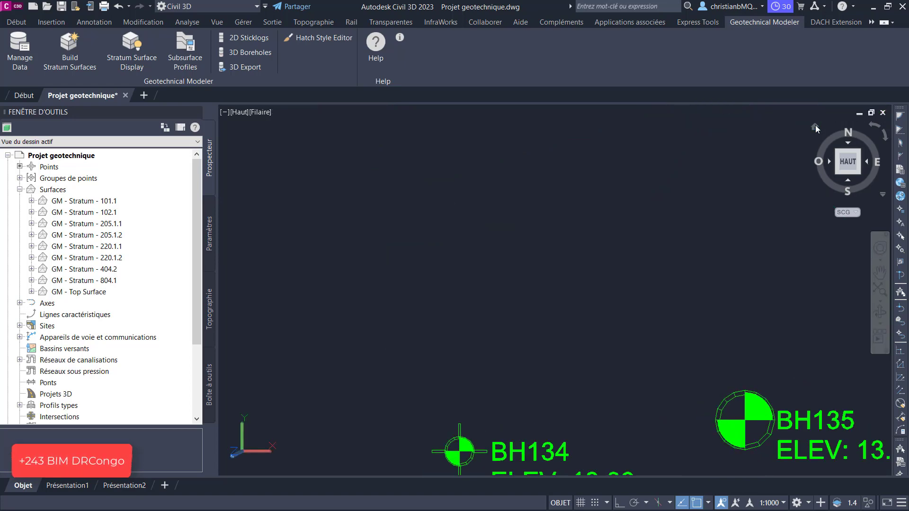
scroll(545, 325, "up", 6)
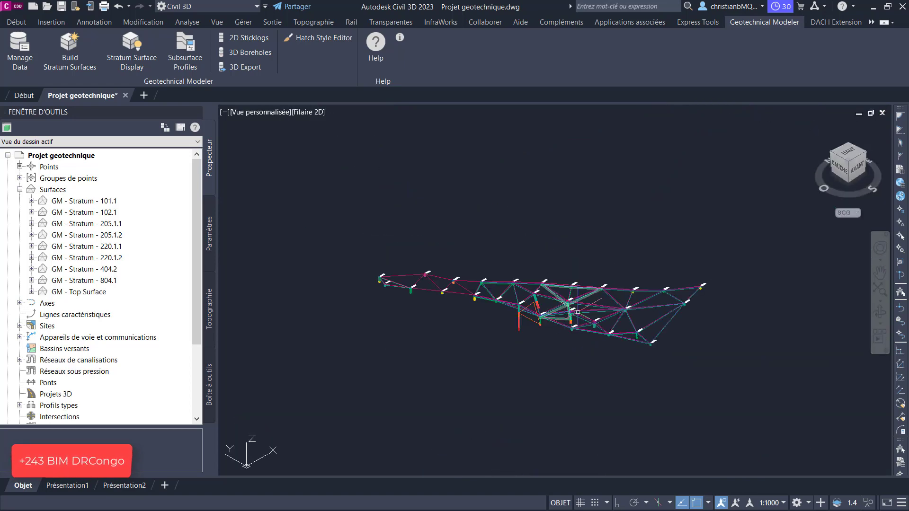
scroll(556, 313, "down", 4)
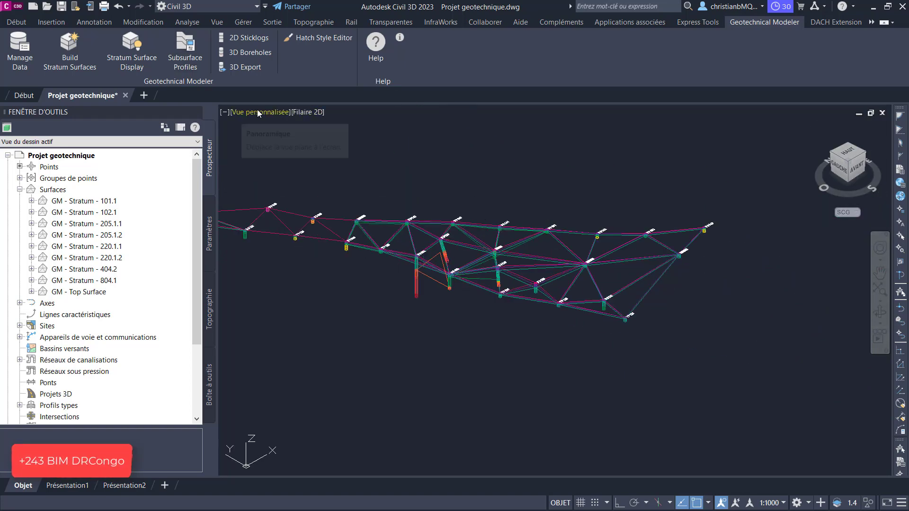
left_click(305, 112)
left_click(333, 151)
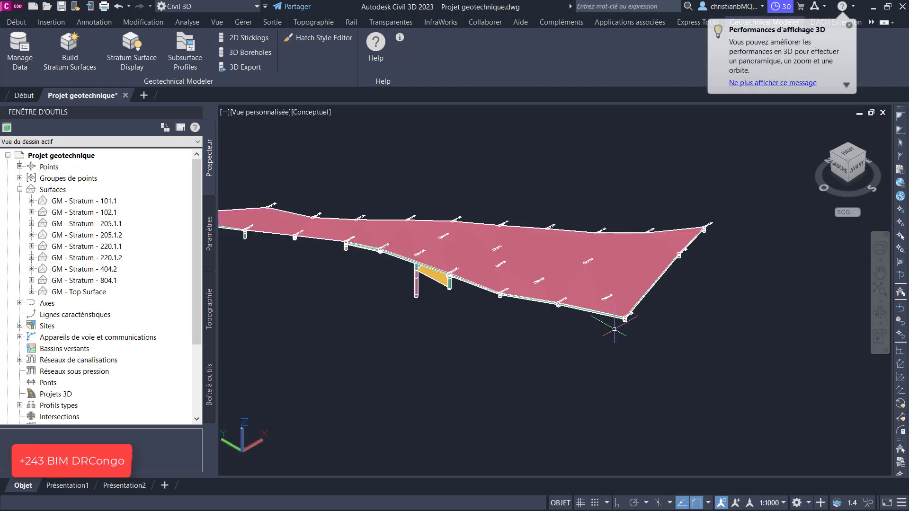
Step: Examine the 3D boreholes and stratum surfaces up close and from below by orbiting around the model
scroll(439, 274, "up", 3)
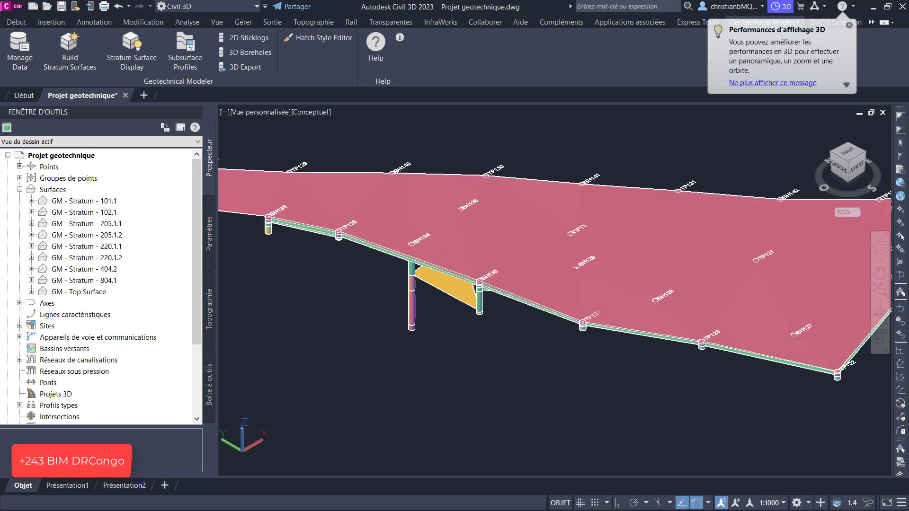
scroll(597, 265, "up", 2)
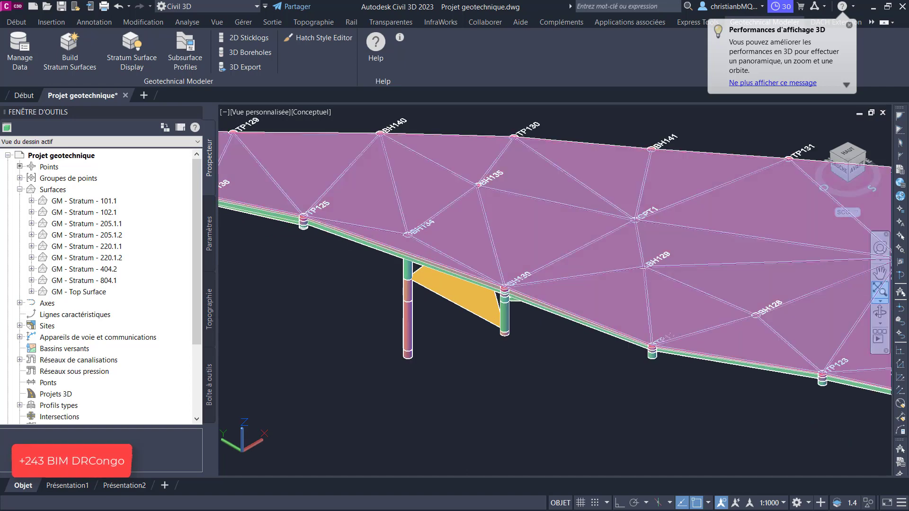
middle_click_drag(596, 265, 623, 244, "shift")
scroll(530, 229, "up", 6)
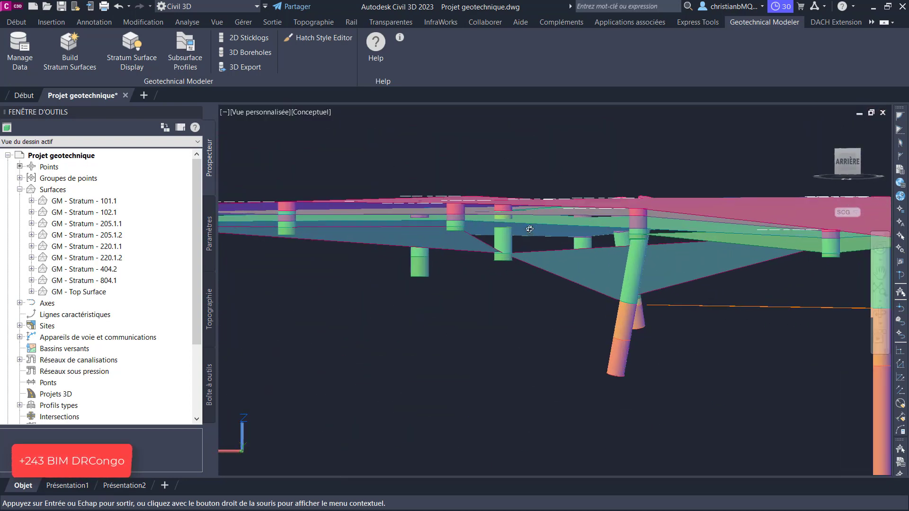
left_click_drag(559, 211, 490, 243)
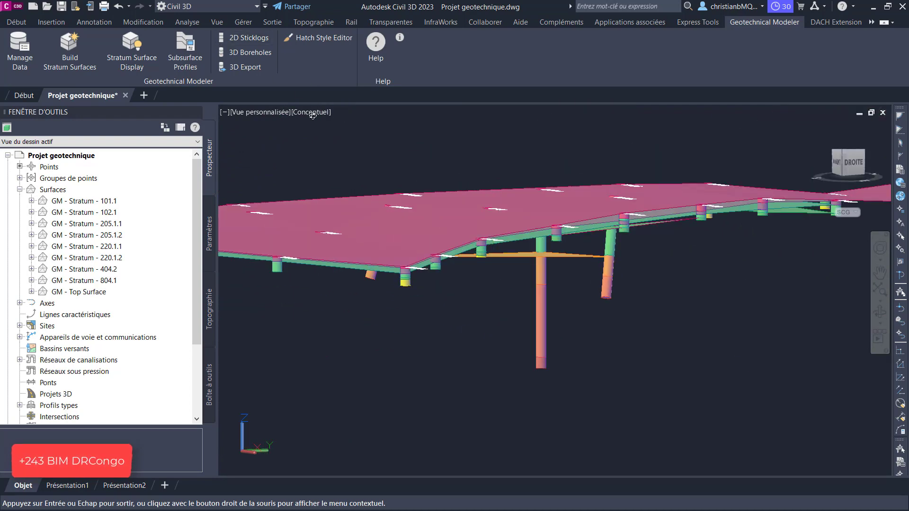
key("Escape")
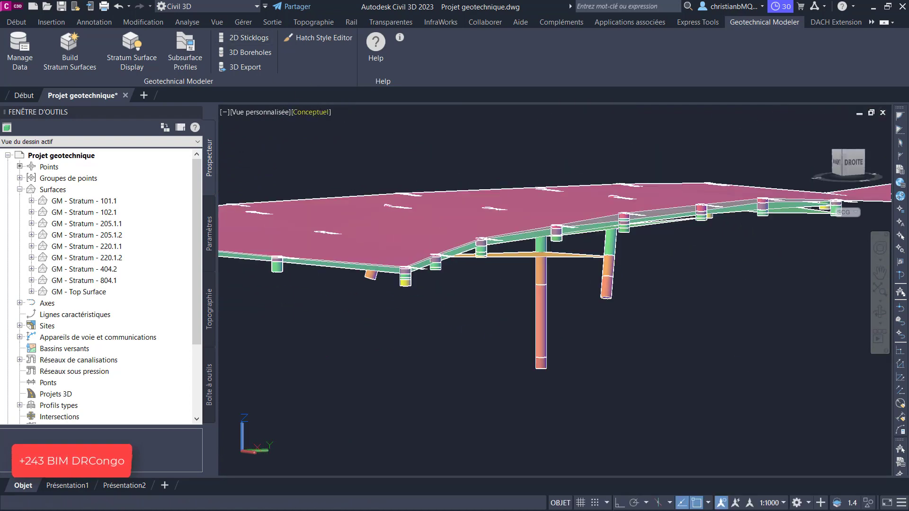
Step: Apply the Ombré visual style and inspect the 3D boreholes beneath the stratum surfaces up close
left_click(320, 112)
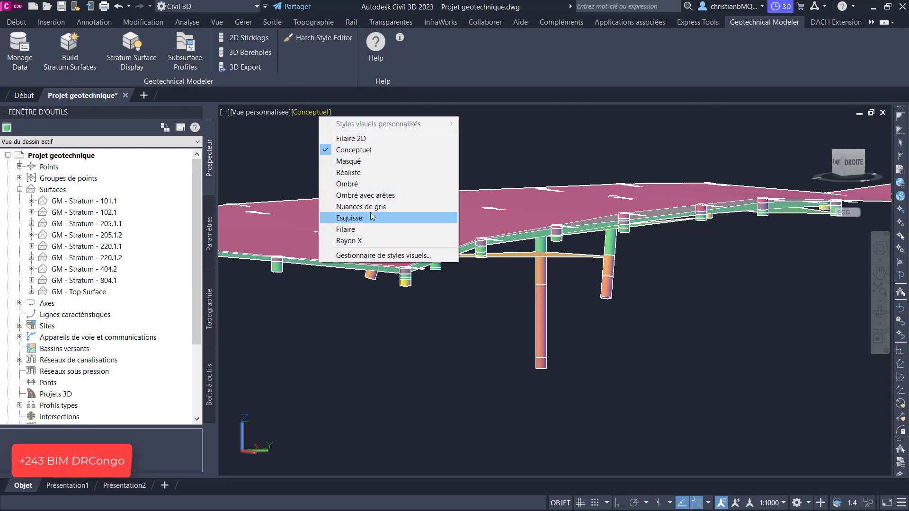
left_click(370, 184)
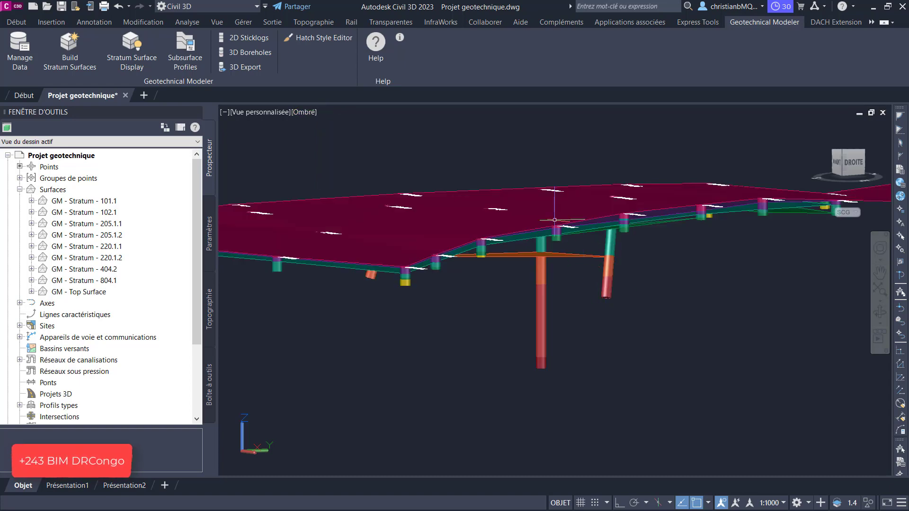
scroll(555, 219, "up", 3)
scroll(548, 222, "up", 3)
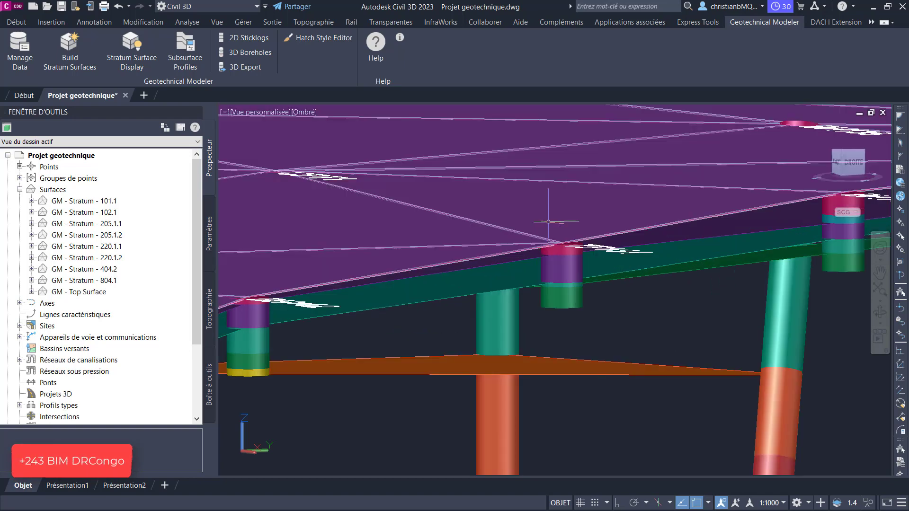
Step: Switch to the Civil 3D 2022 drawing, examine its 3D boreholes and strata by orbiting, and return to the Projet geotechnique drawing
key("alt+Tab")
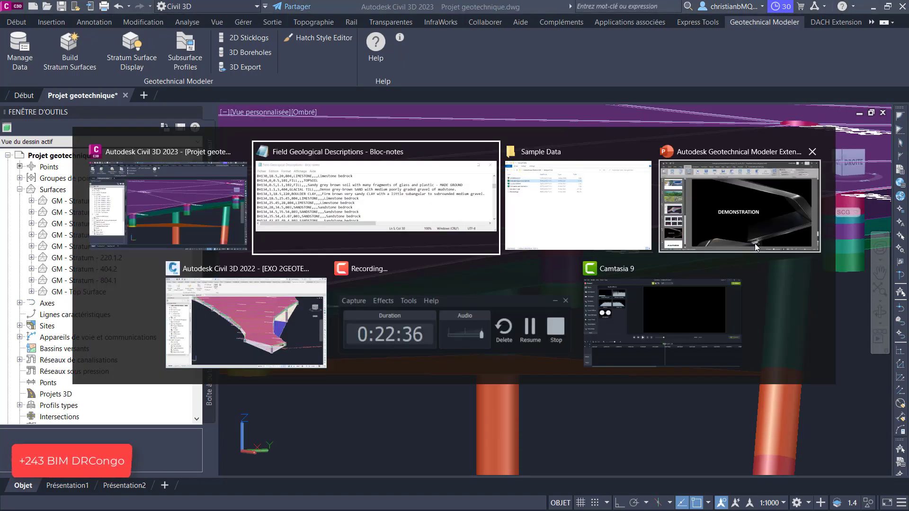
left_click(265, 322)
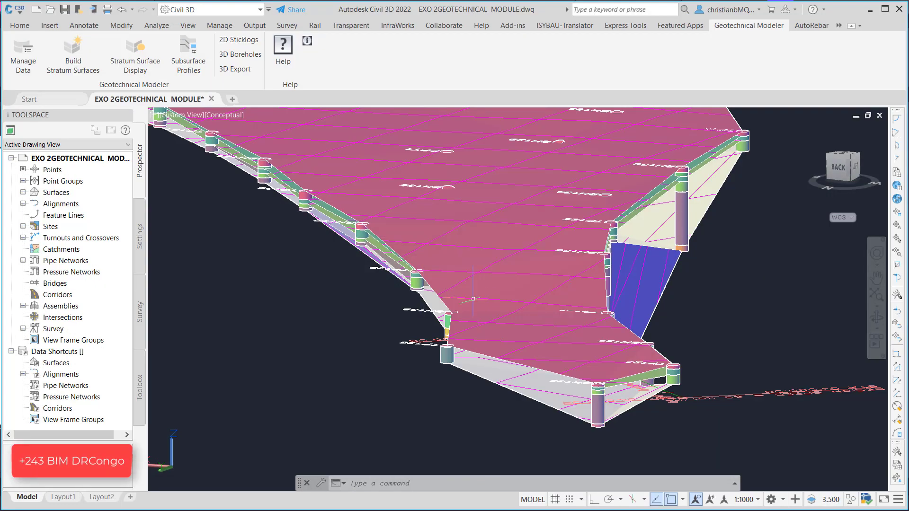
scroll(546, 302, "down", 4)
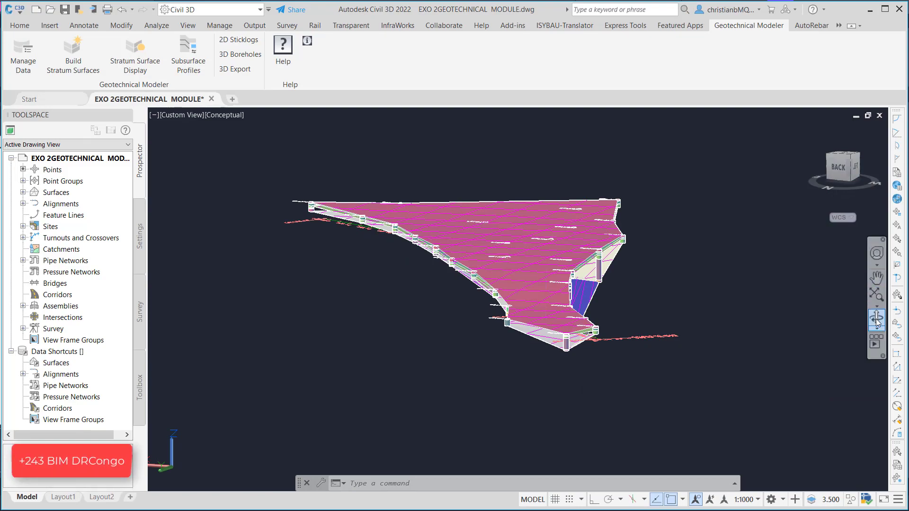
left_click(877, 318)
mouse_move(786, 310)
left_mouse_down()
mouse_move(668, 261)
mouse_move(595, 212)
mouse_move(780, 315)
mouse_move(776, 302)
left_mouse_up()
scroll(633, 345, "up", 3)
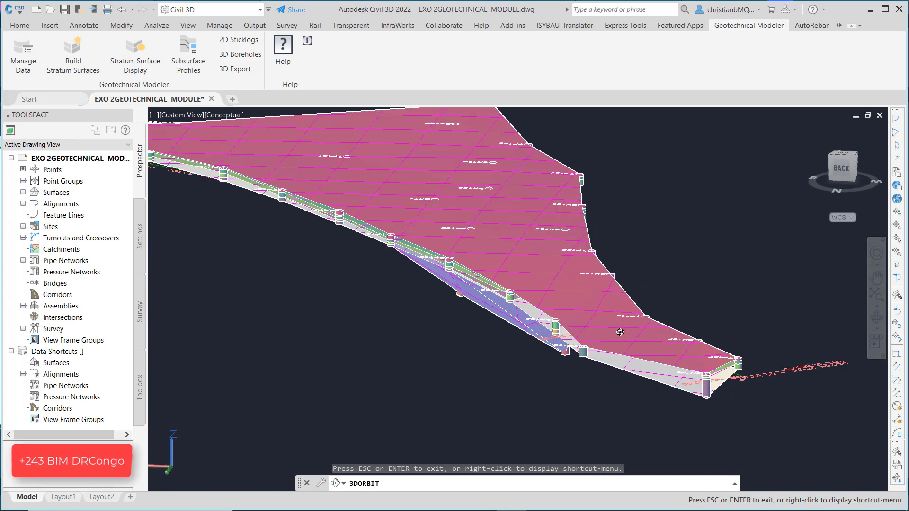
left_click_drag(633, 345, 541, 329)
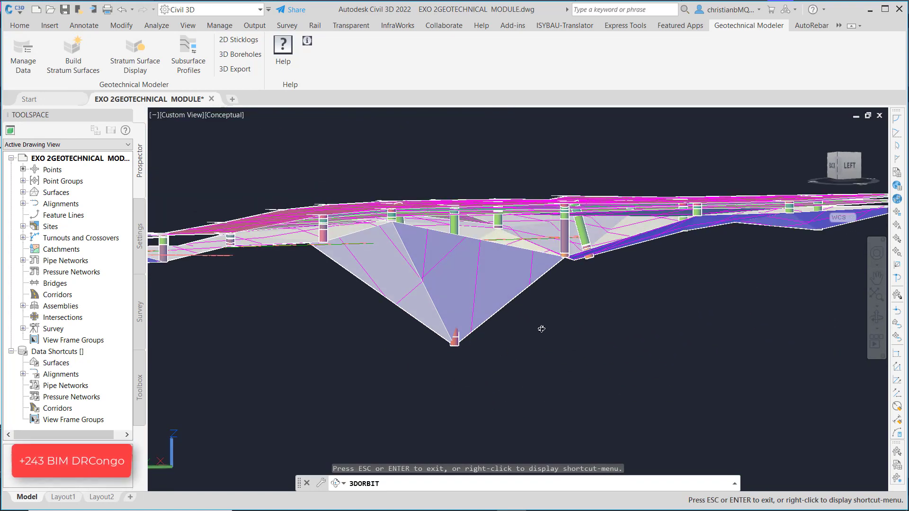
key("alt+Tab")
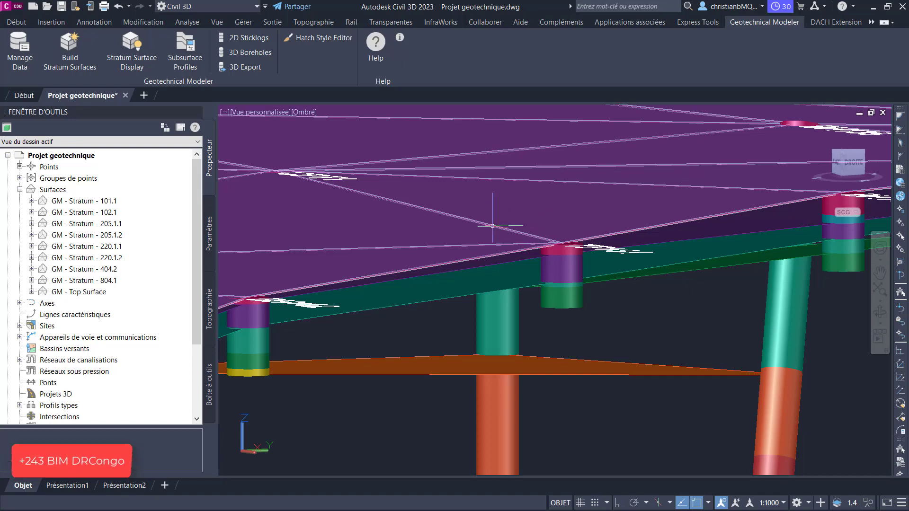
Step: Apply the Filaire 2D visual style and show the whole borehole layout in the top view
scroll(493, 226, "down", 5)
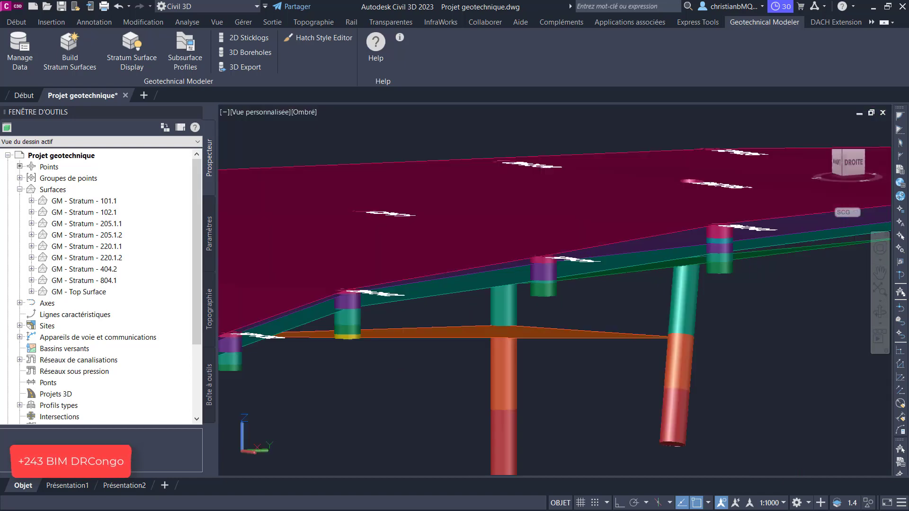
left_click(298, 115)
left_click(333, 138)
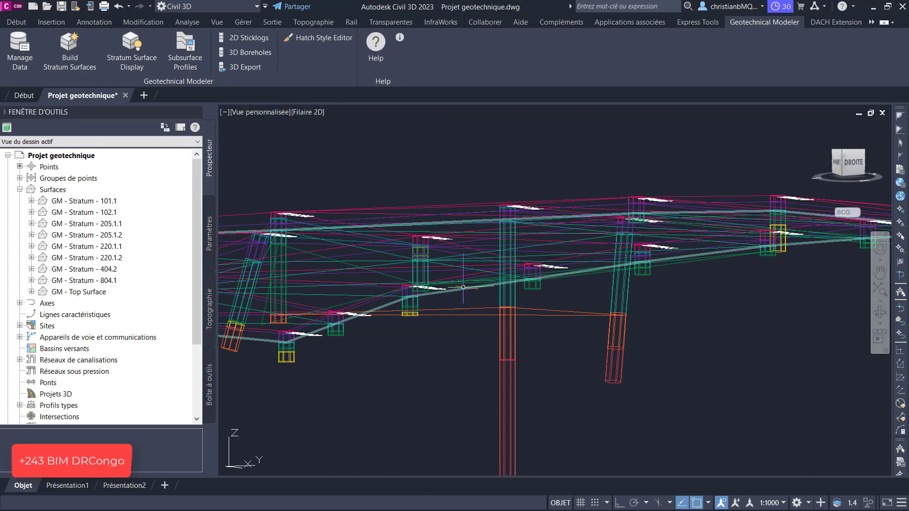
left_click(816, 127)
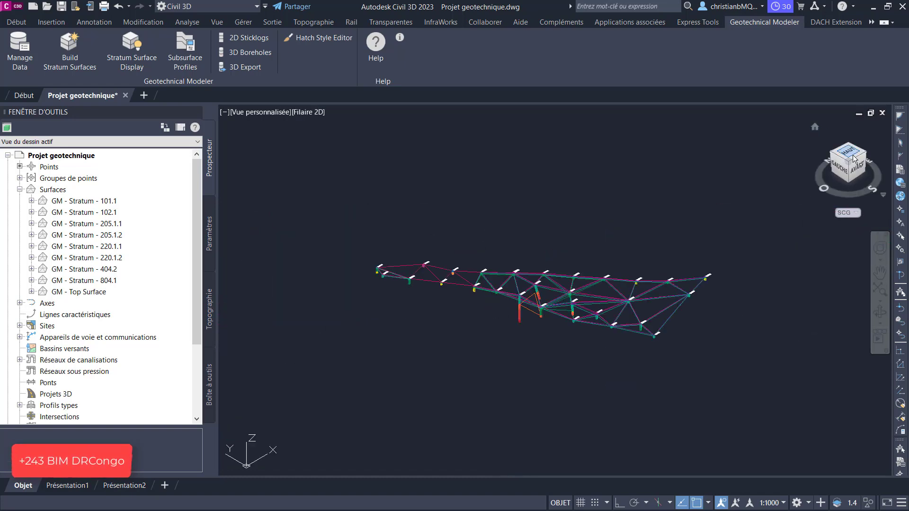
left_click(852, 158)
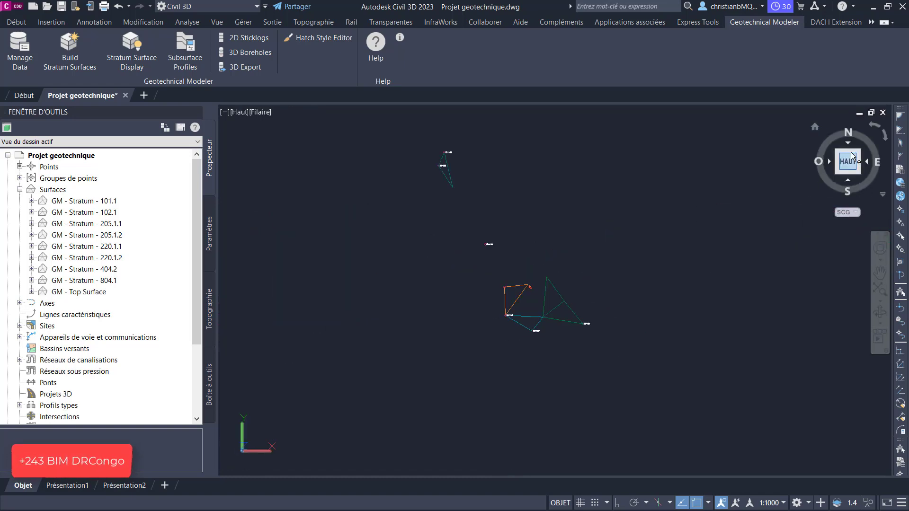
scroll(418, 209, "down", 3)
scroll(429, 235, "up", 3)
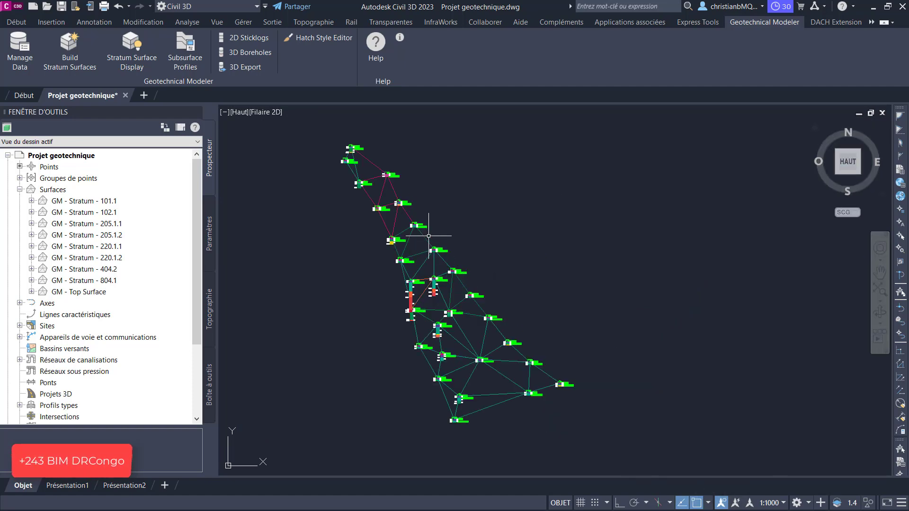
scroll(351, 217, "up", 3)
scroll(436, 218, "down", 3)
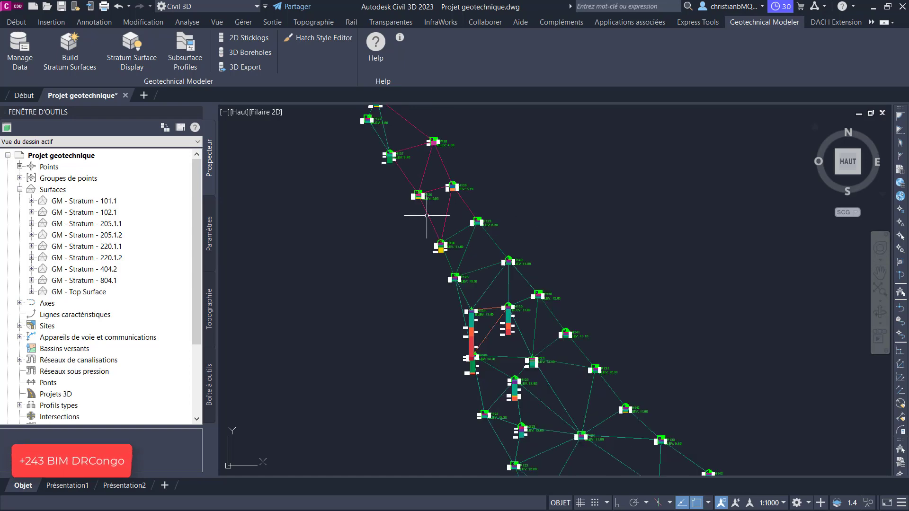
Step: Create a centerline alignment named BORHOLE with criteria-based design, the design criteria file and the Standard check set enabled
left_click(26, 21)
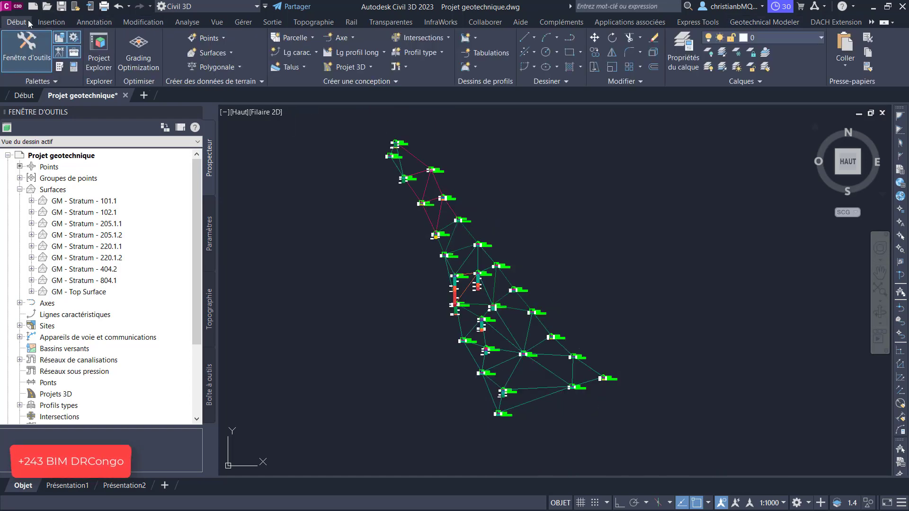
left_click(352, 39)
left_click(374, 62)
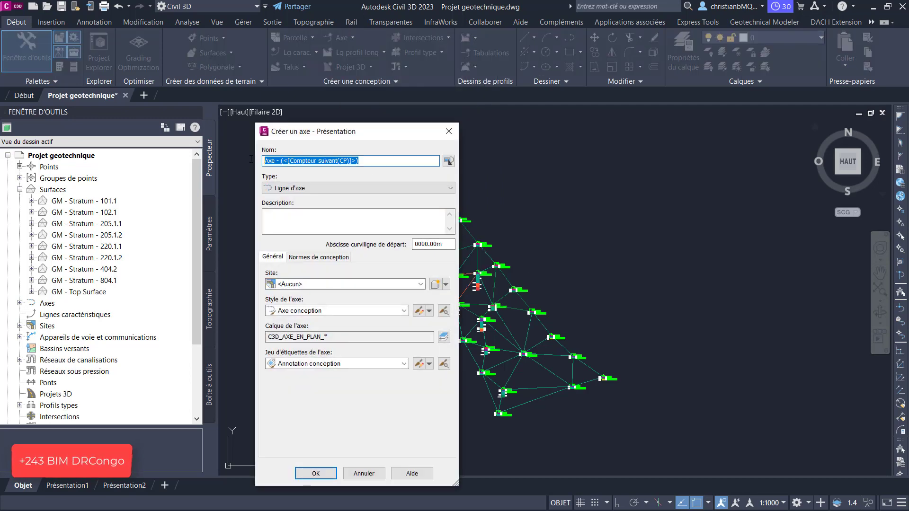
type("BORHOLE")
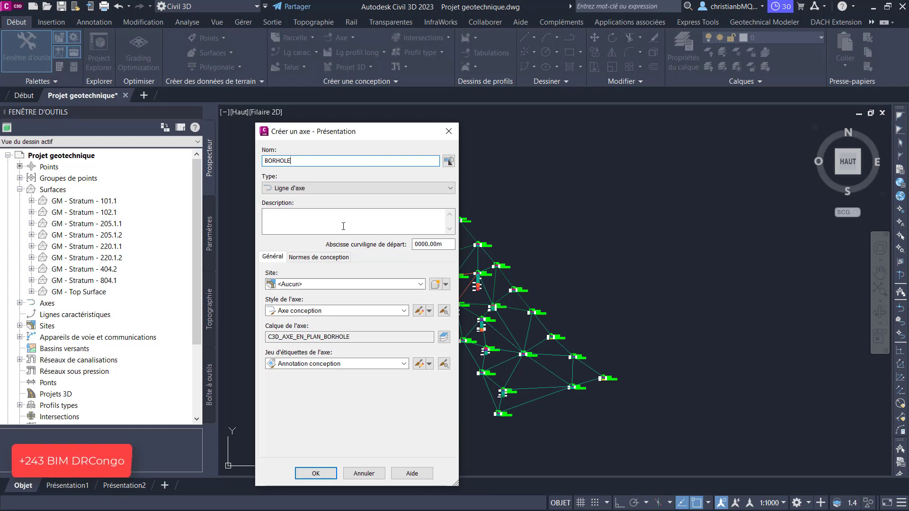
left_click(319, 257)
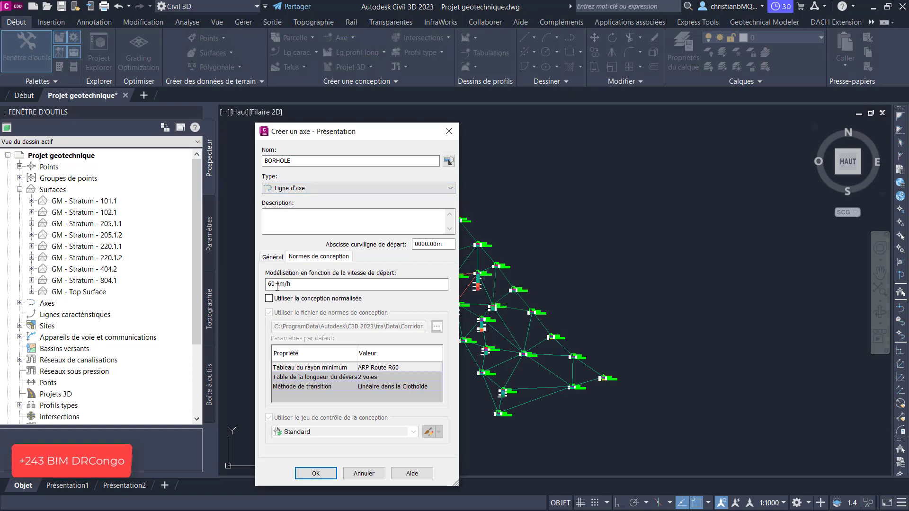
left_click(269, 298)
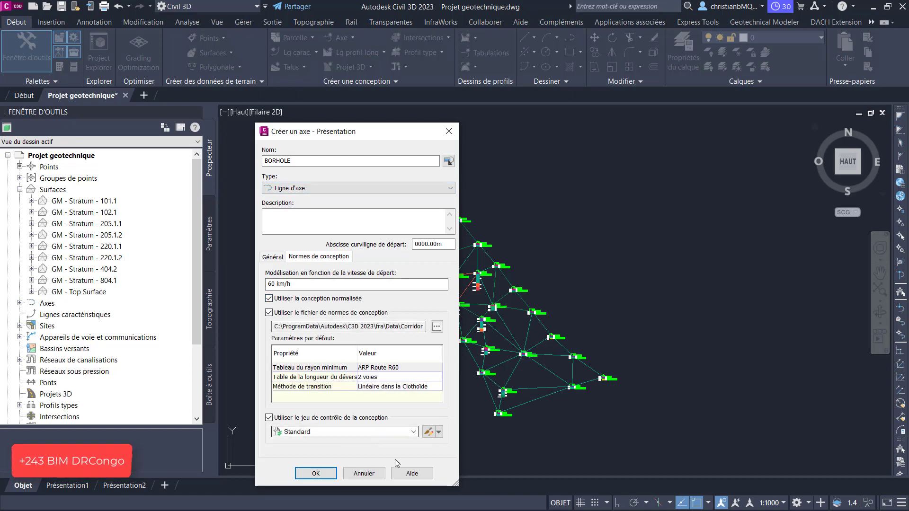
left_click(316, 474)
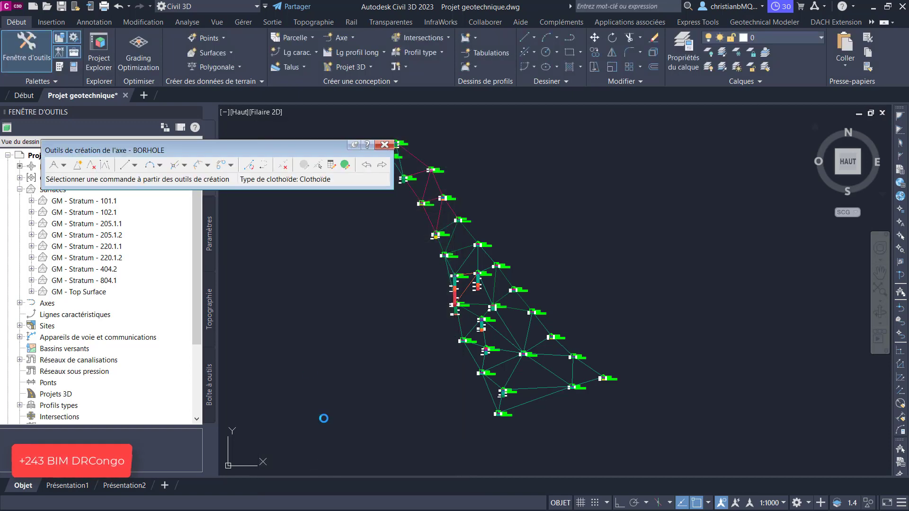
Step: Start the alignment with tangents without curves, from borehole BH138 to a point just southwest of BH139
left_click(64, 165)
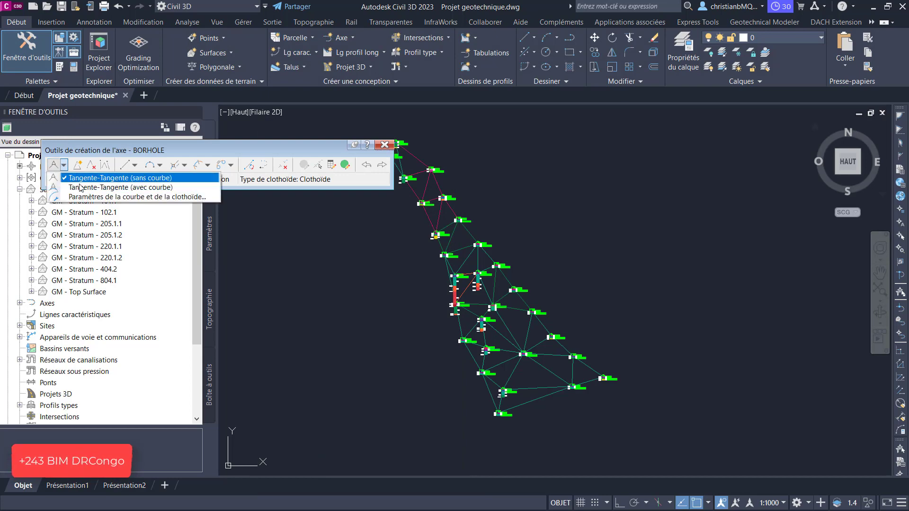
left_click(76, 175)
scroll(556, 239, "down", 2)
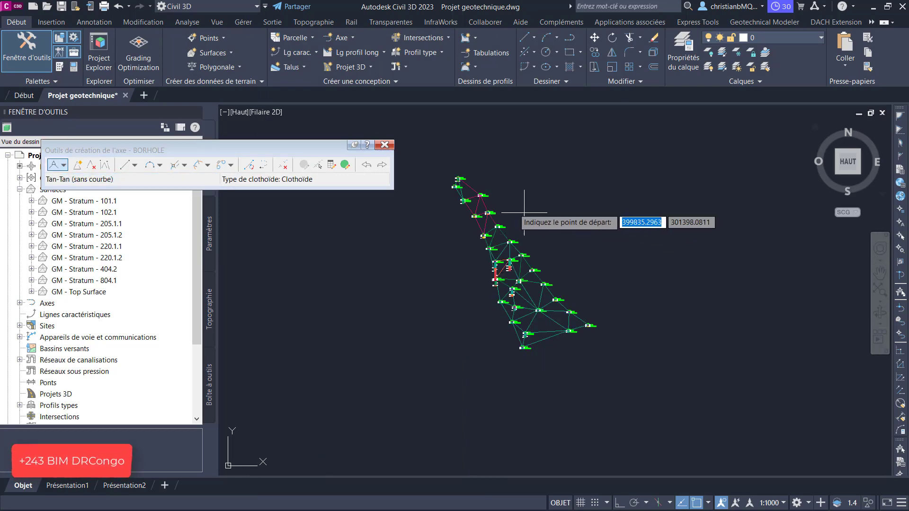
scroll(454, 176, "up", 5)
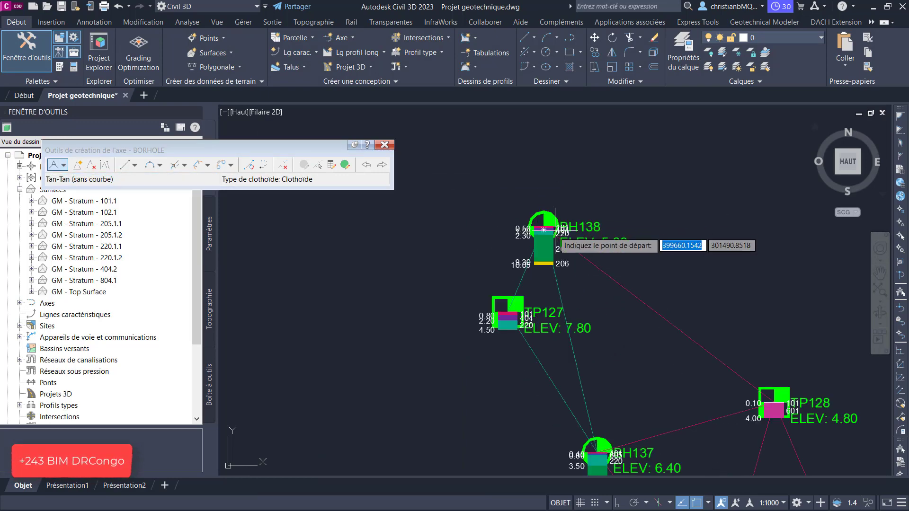
left_click(542, 229)
scroll(476, 161, "down", 1)
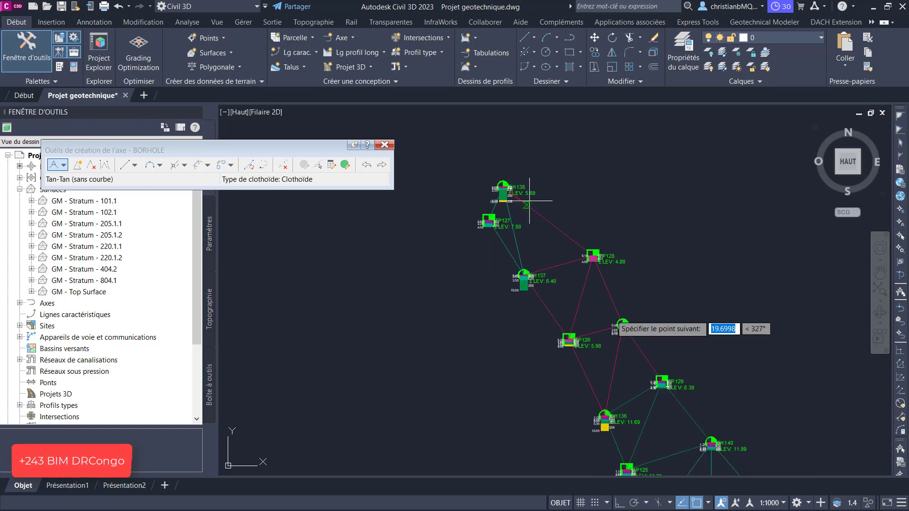
scroll(610, 338, "up", 4)
left_click(608, 332)
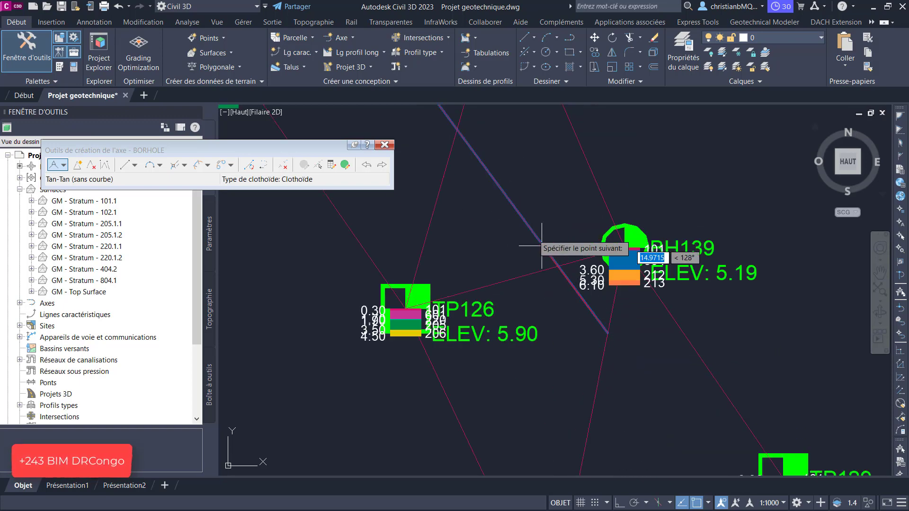
Step: Continue the alignment through borehole BH135 and a point just south of TP131, and end it at TP122
scroll(478, 157, "down", 5)
scroll(539, 308, "up", 2)
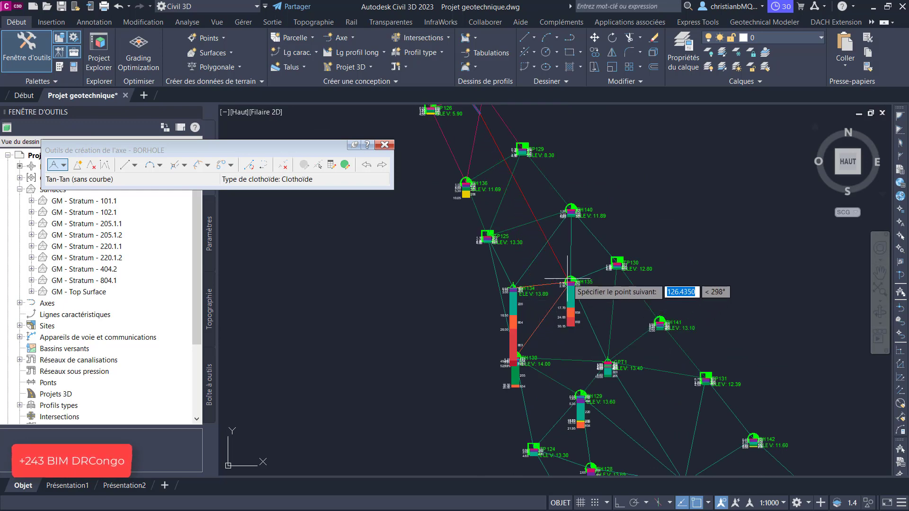
left_click(569, 282)
scroll(521, 246, "down", 2)
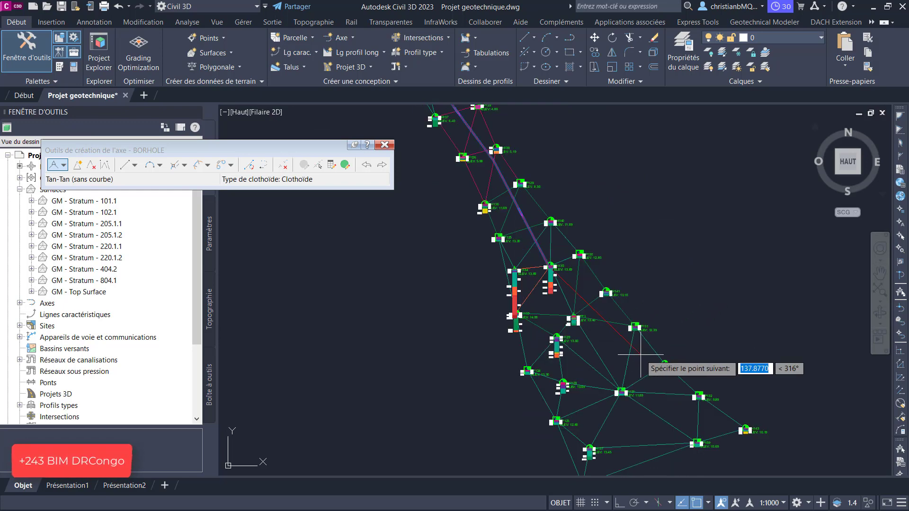
left_click(630, 348)
scroll(606, 353, "down", 3)
scroll(594, 409, "up", 3)
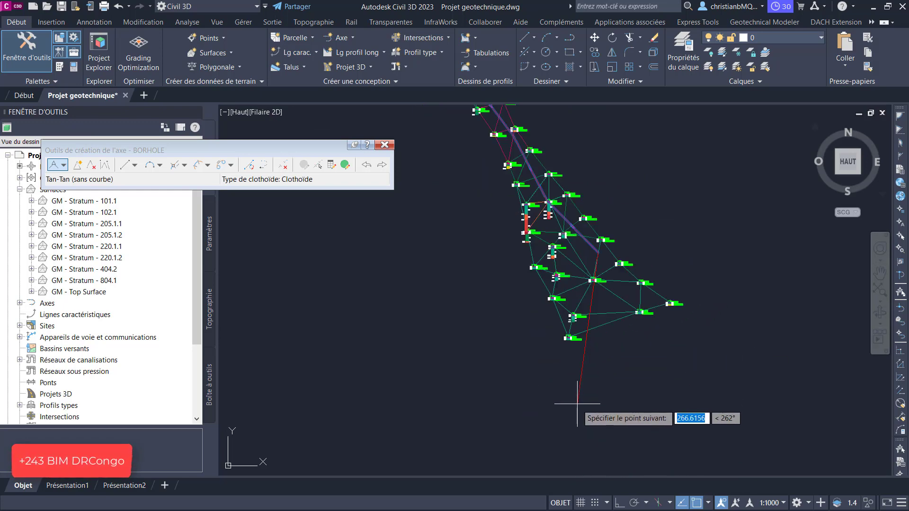
left_click(563, 299)
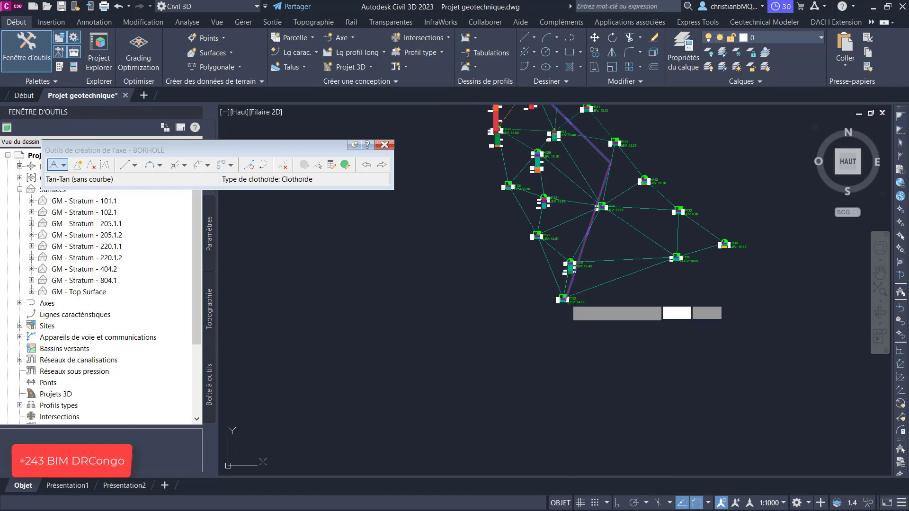
key("Return")
Step: Examine the alignment and its station labels up close along the boreholes, and close the alignment creation tools
scroll(577, 204, "up", 2)
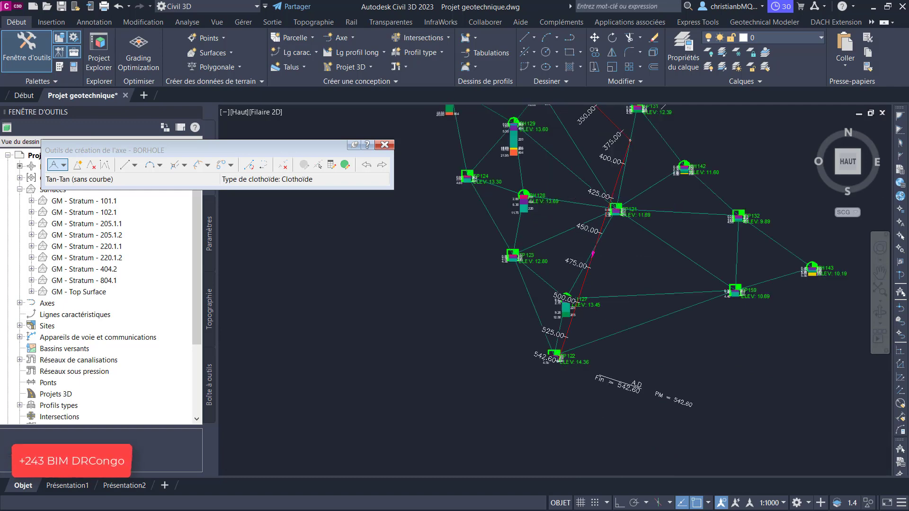
scroll(601, 258, "up", 5)
scroll(664, 366, "down", 5)
scroll(687, 259, "up", 5)
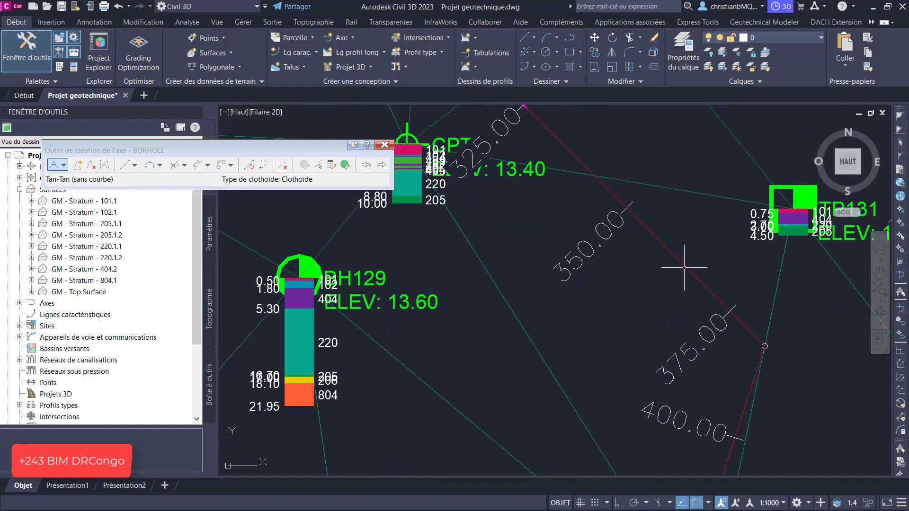
scroll(688, 259, "down", 10)
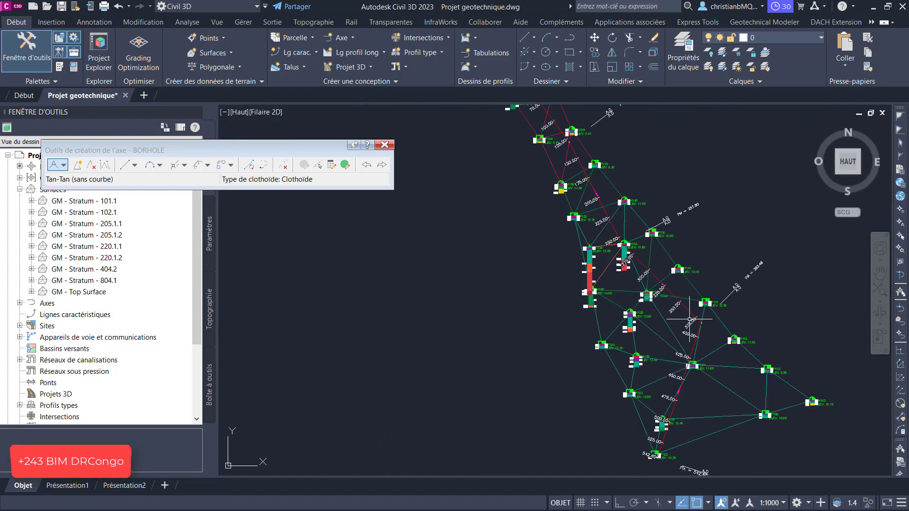
left_click(384, 145)
scroll(701, 224, "up", 5)
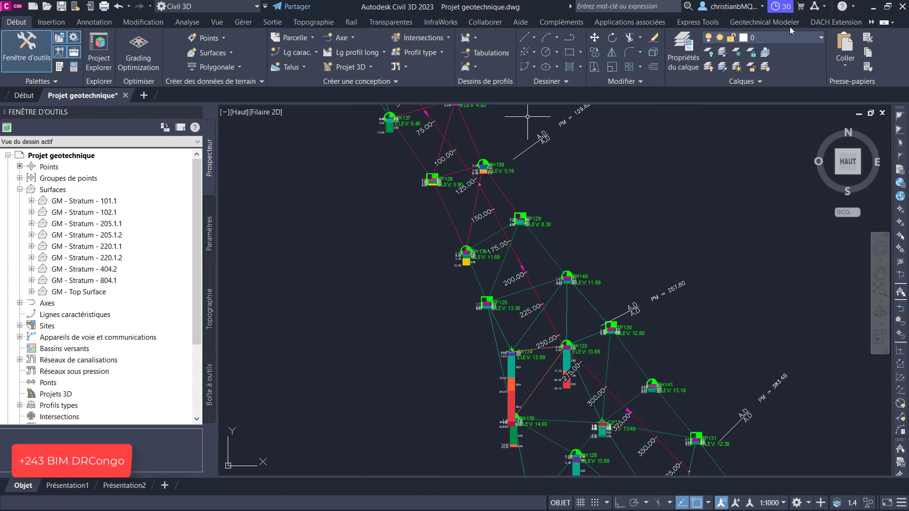
Step: Set up a subsurface profile on the BORHOLE alignment with VIEWING SURFACE as the profile view name
left_click(764, 22)
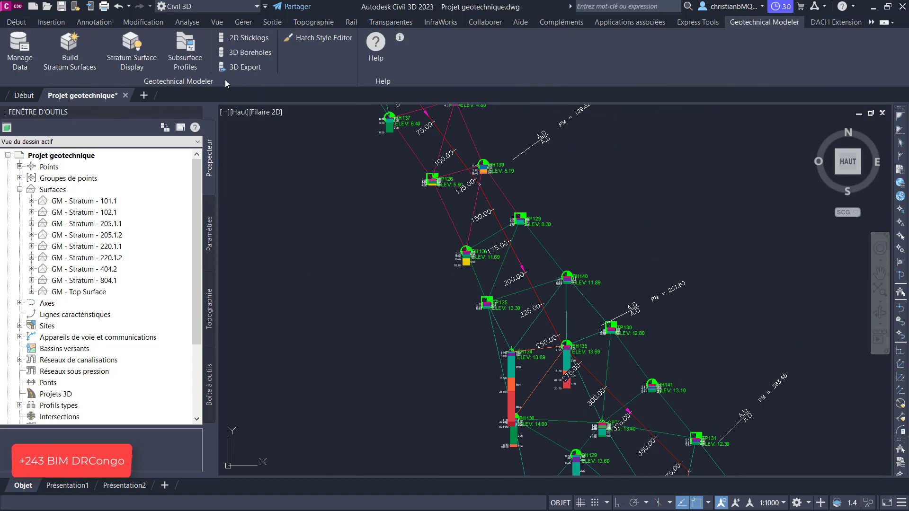
left_click(187, 52)
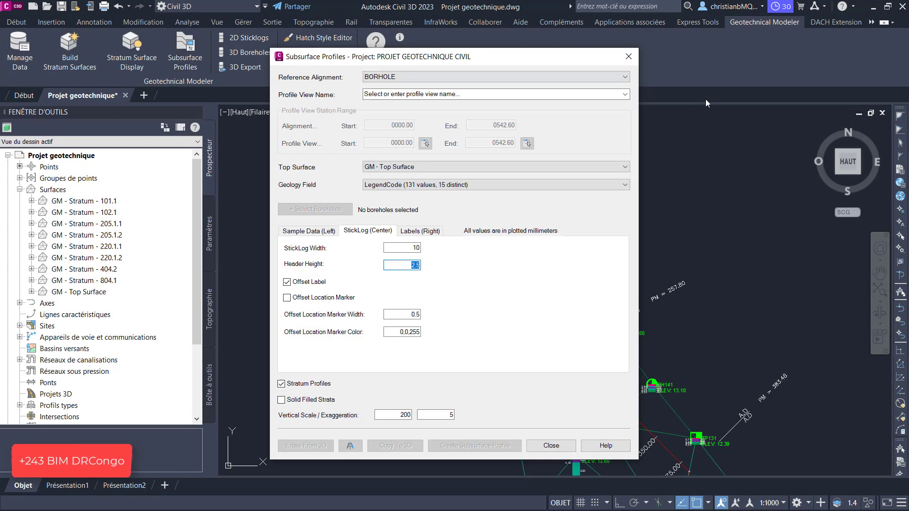
left_click(627, 57)
left_click(200, 58)
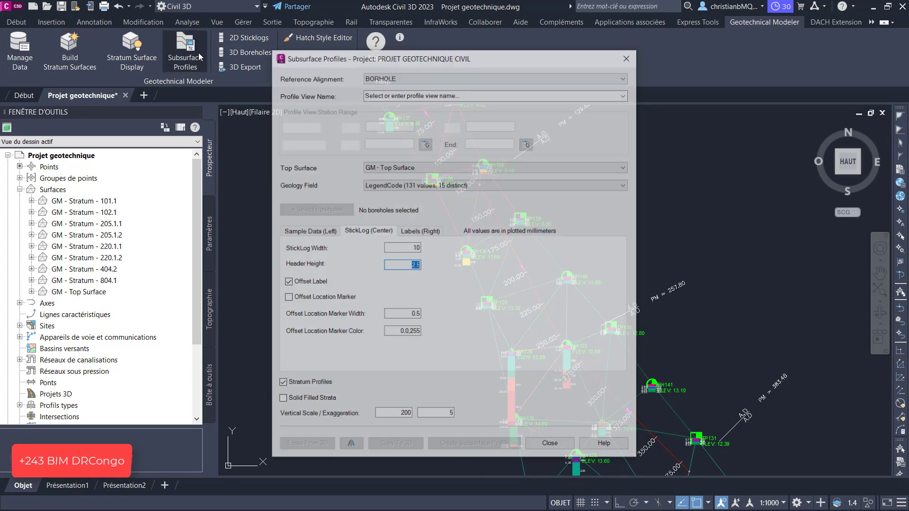
left_click(376, 78)
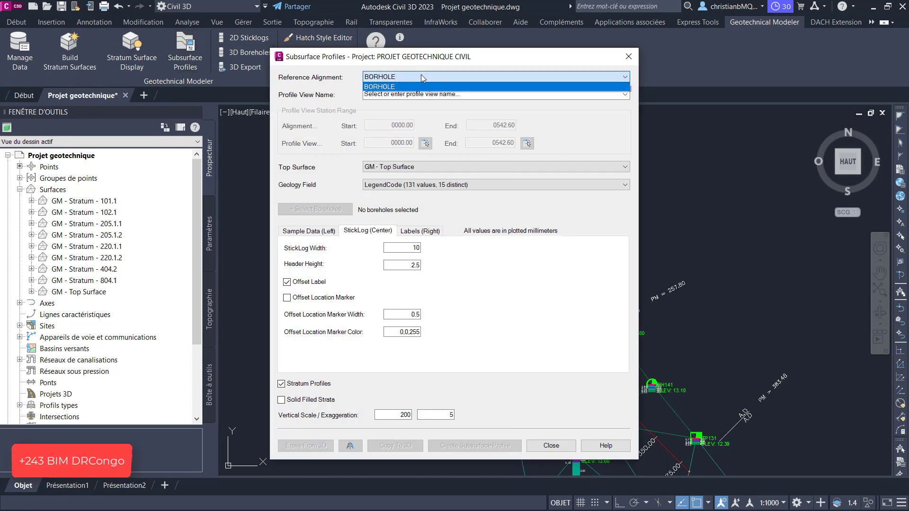
left_click(426, 83)
left_click(457, 93)
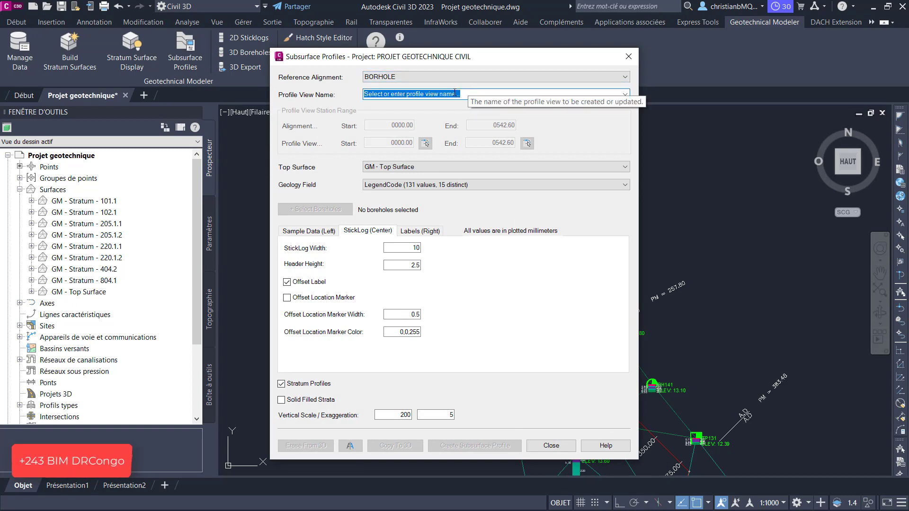
type("VIEW")
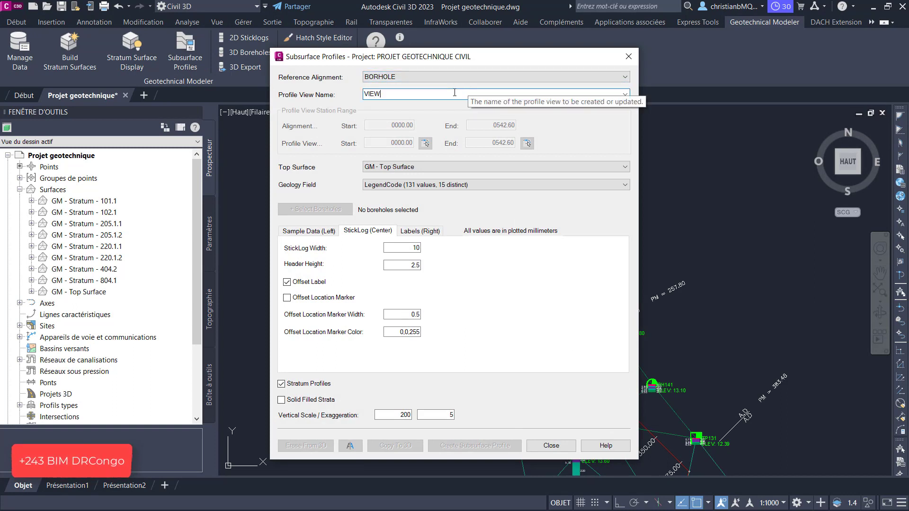
type("ING SURFACE")
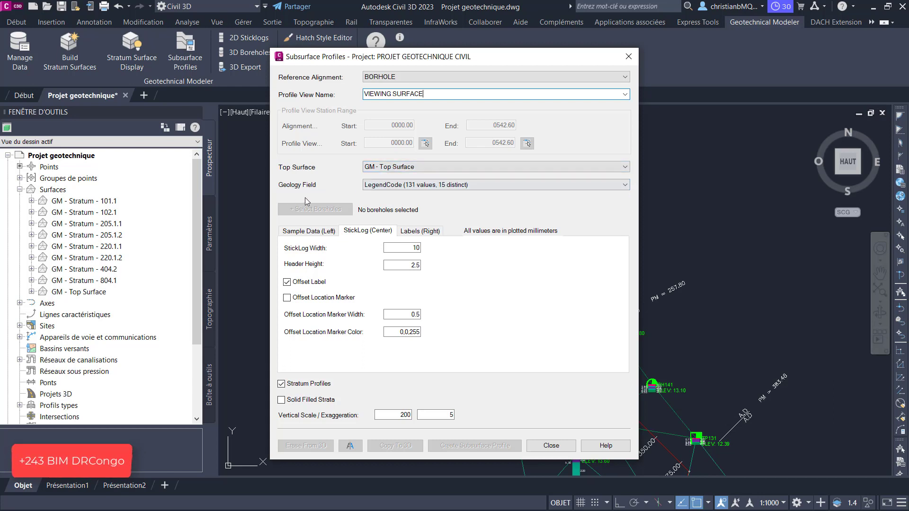
left_click(424, 188)
left_click(343, 181)
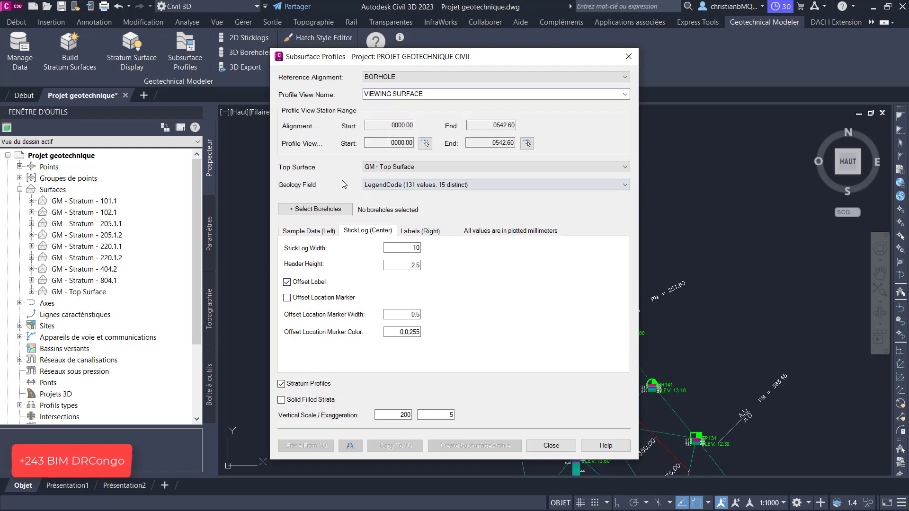
Step: Select all the boreholes around the alignment for the subsurface profile and accept the exclusion of those beyond the profile view's ends
left_click(327, 213)
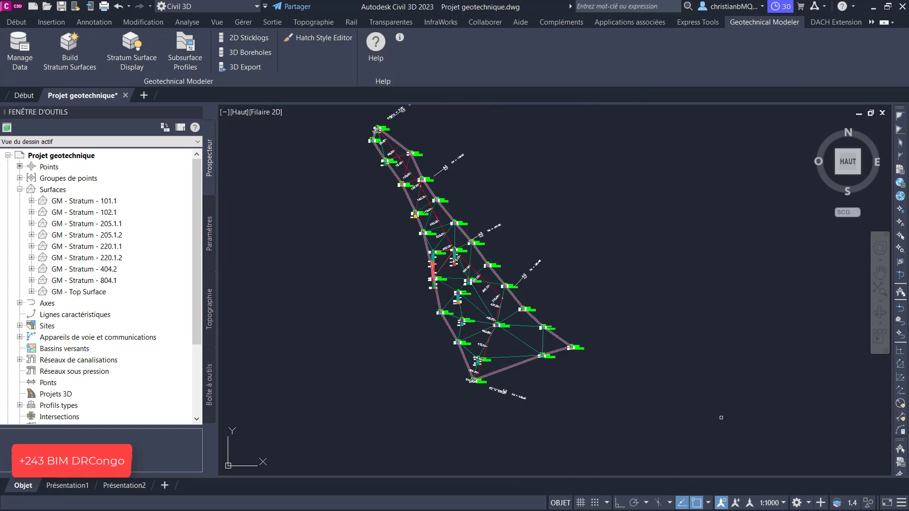
left_click(636, 407)
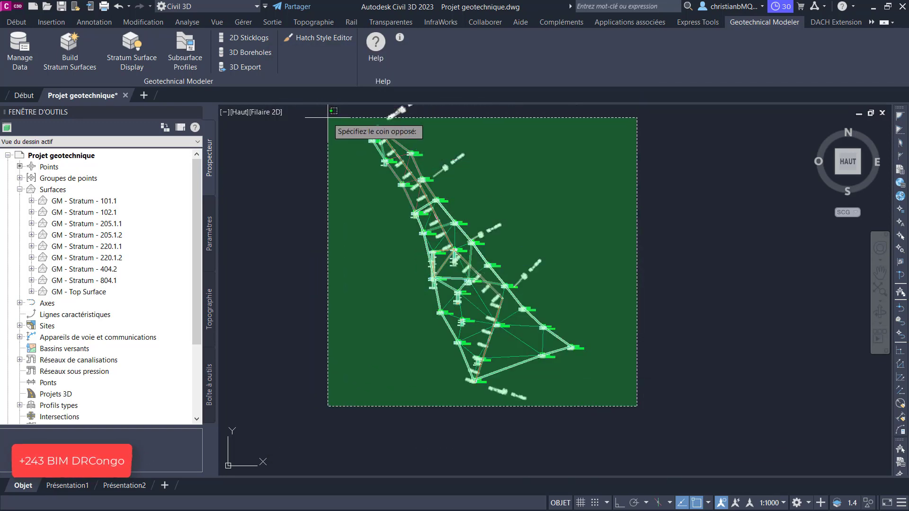
scroll(403, 335, "down", 2)
left_click(336, 166)
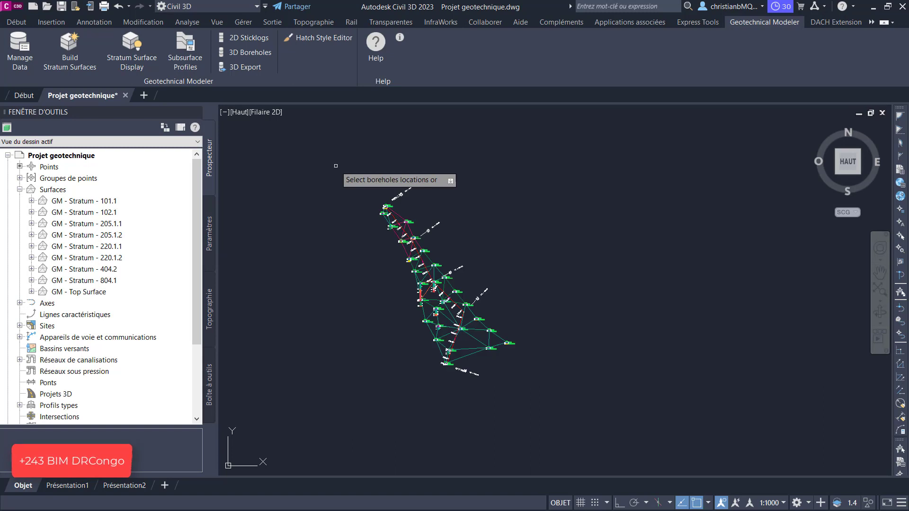
key("Return")
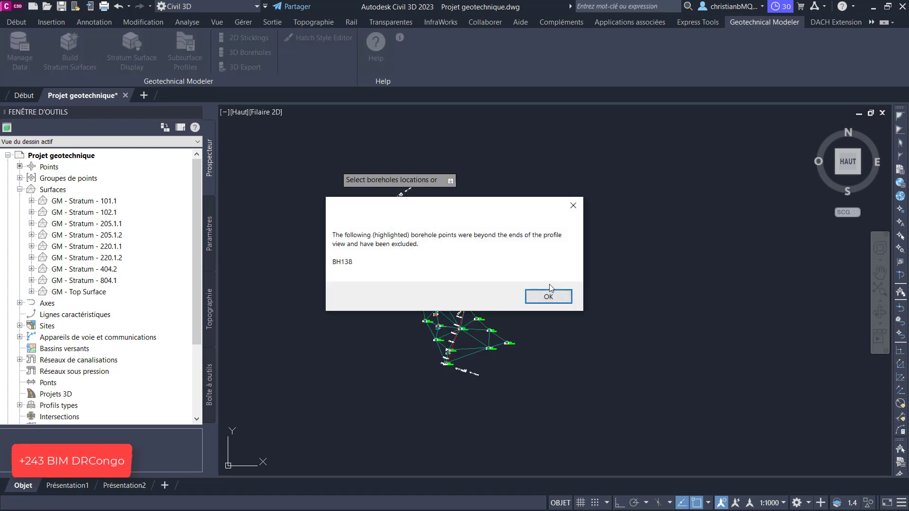
left_click(549, 291)
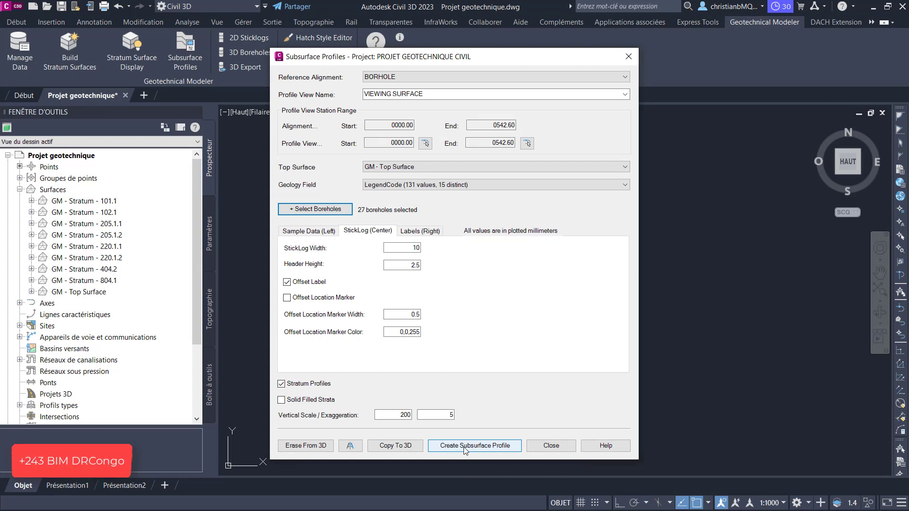
Step: Create the subsurface profile, place it in the empty area northeast of the borehole network, and close the profile settings
left_click(466, 448)
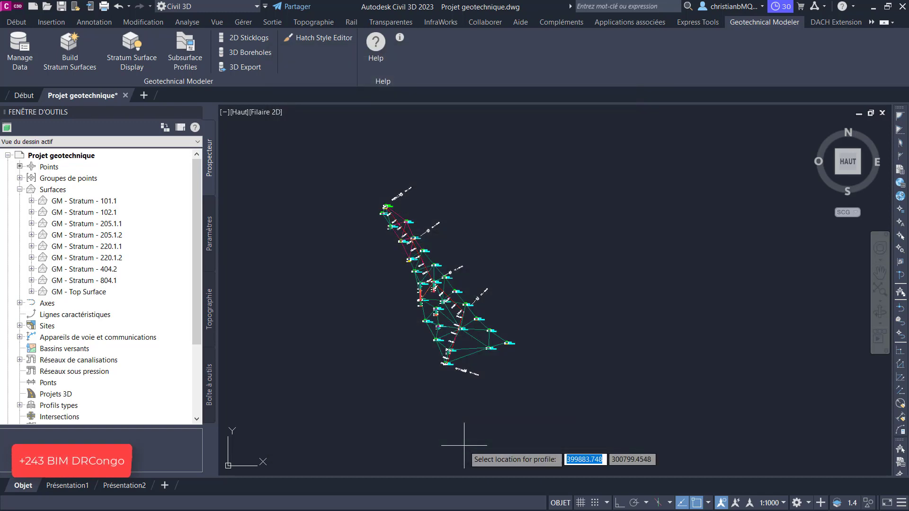
left_click(534, 213)
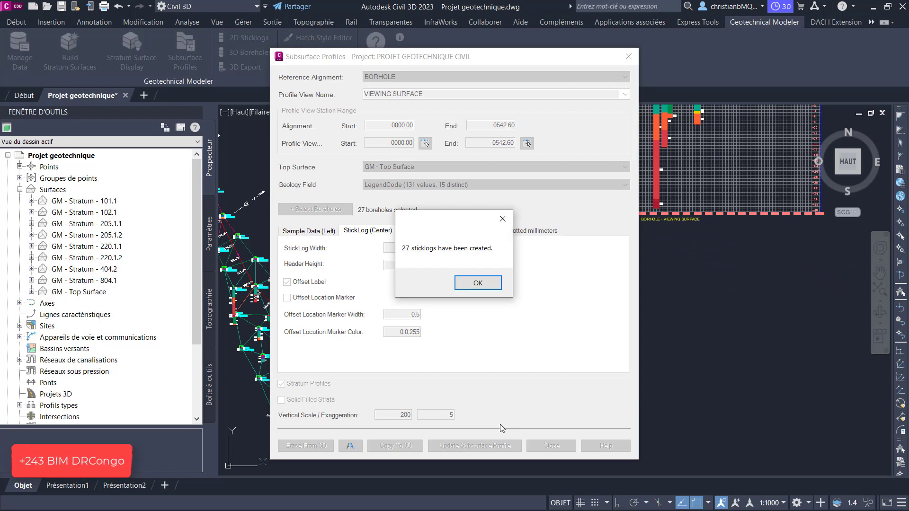
left_click(478, 283)
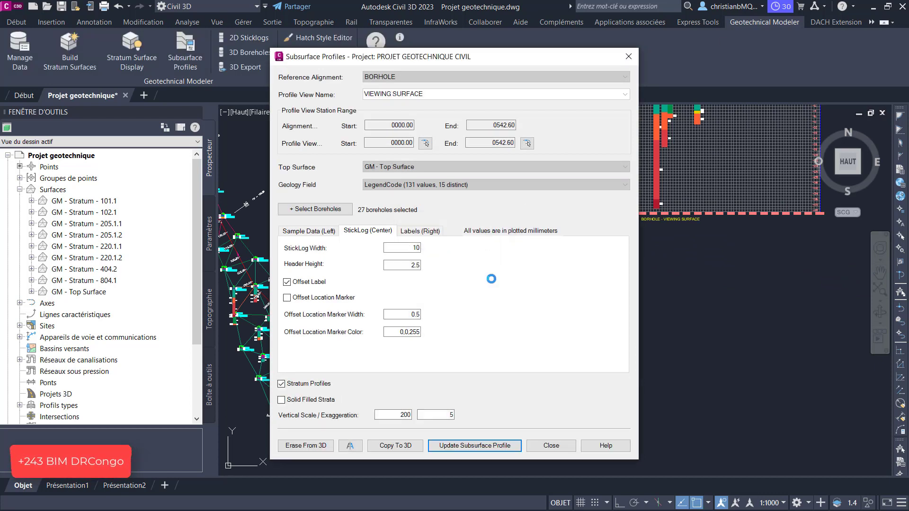
left_click(552, 446)
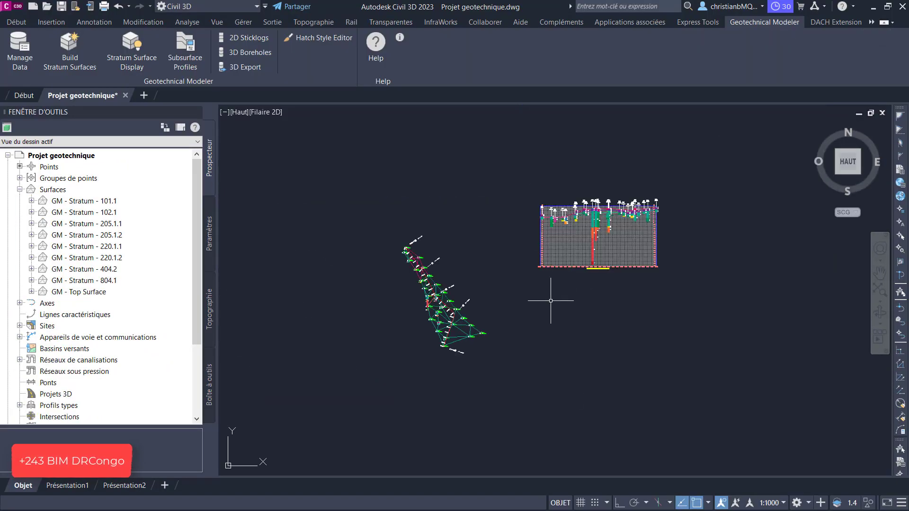
Step: Examine the borehole sticklogs, strata lines and labels in the new profile view up close
scroll(596, 201, "up", 6)
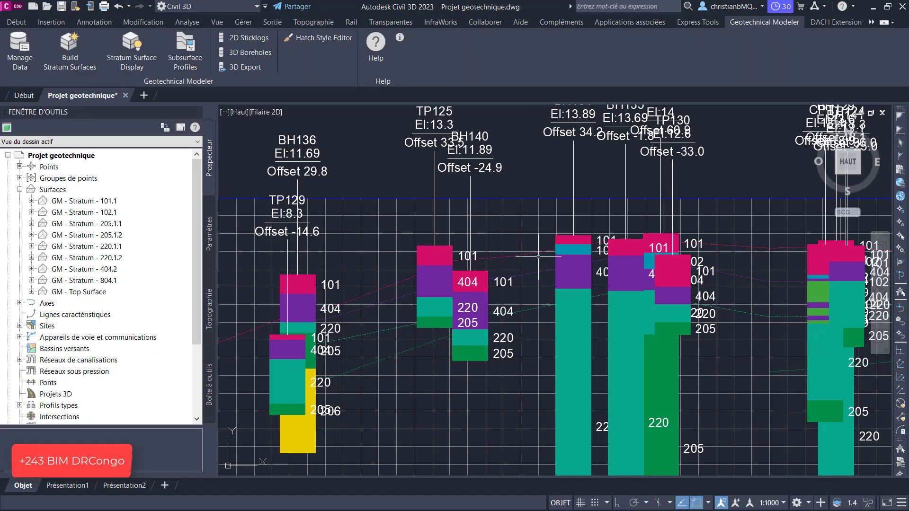
scroll(539, 257, "down", 6)
scroll(423, 236, "up", 4)
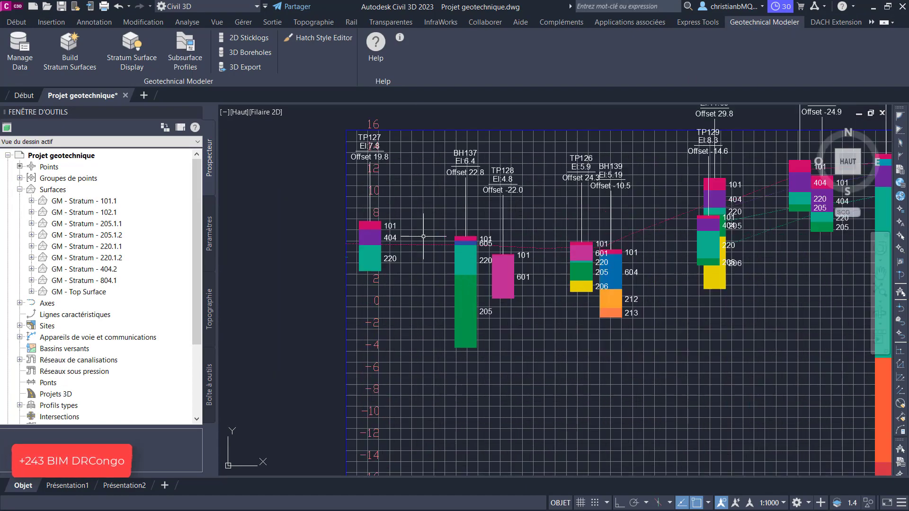
scroll(423, 237, "down", 5)
scroll(469, 246, "up", 5)
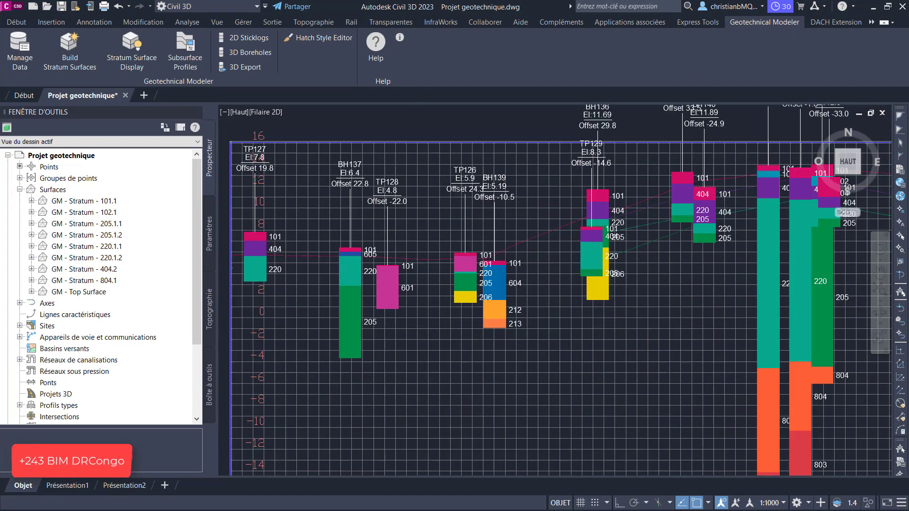
scroll(440, 218, "down", 2)
left_click(580, 260)
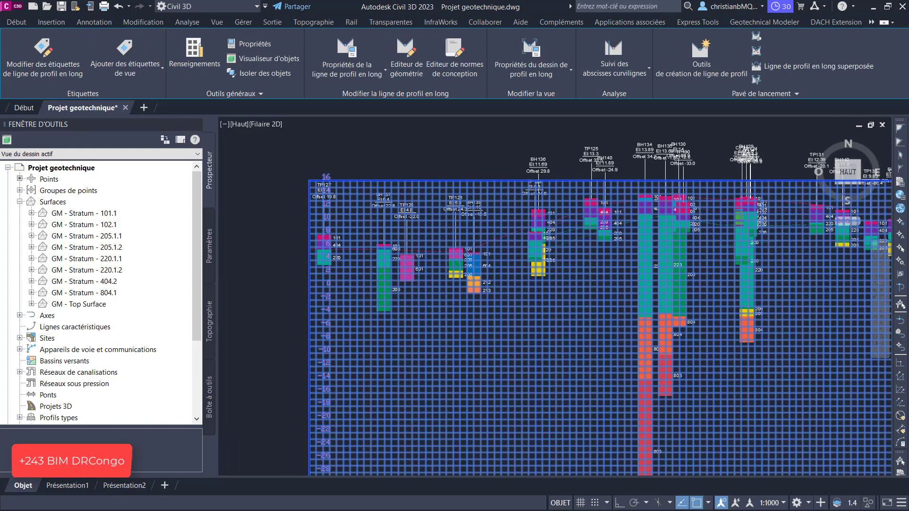
left_click(386, 74)
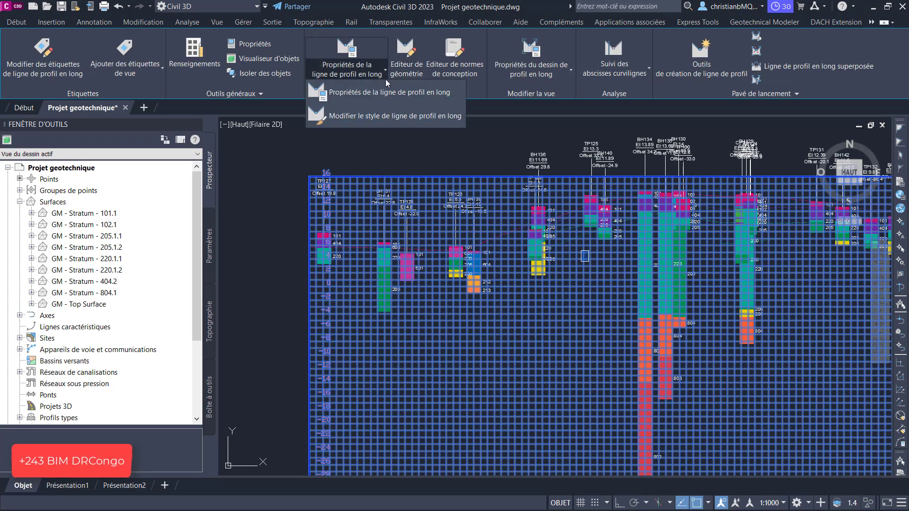
left_click(383, 99)
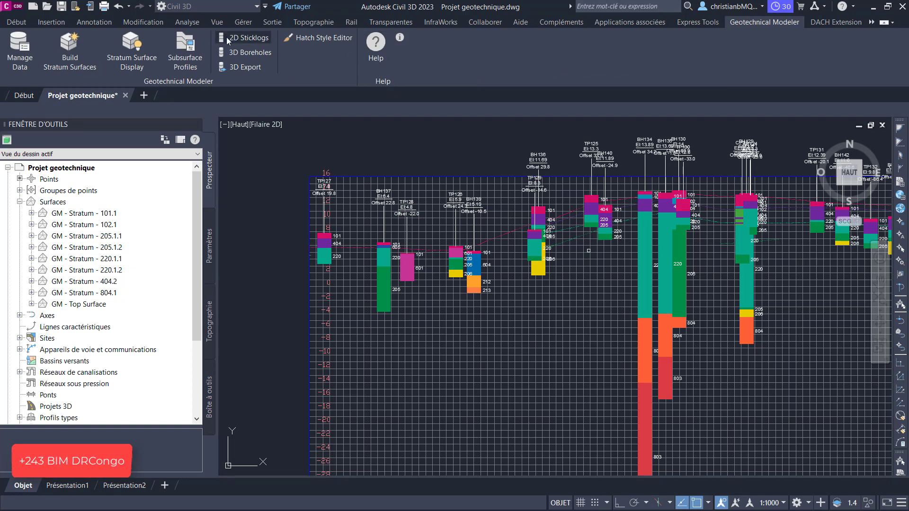
Step: Edit the profile view's GM - Standard style, setting the vertical axis secondary interval to 20 m
left_click(440, 178)
left_click(539, 77)
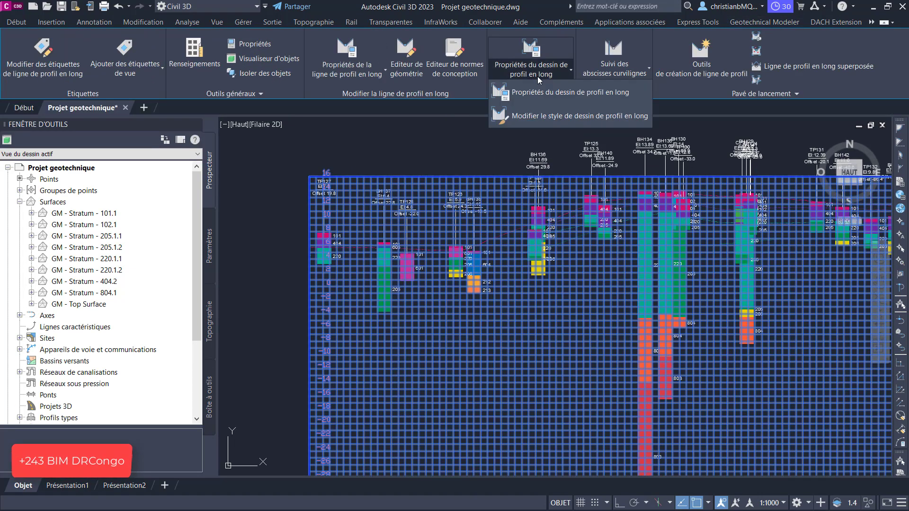
left_click(532, 116)
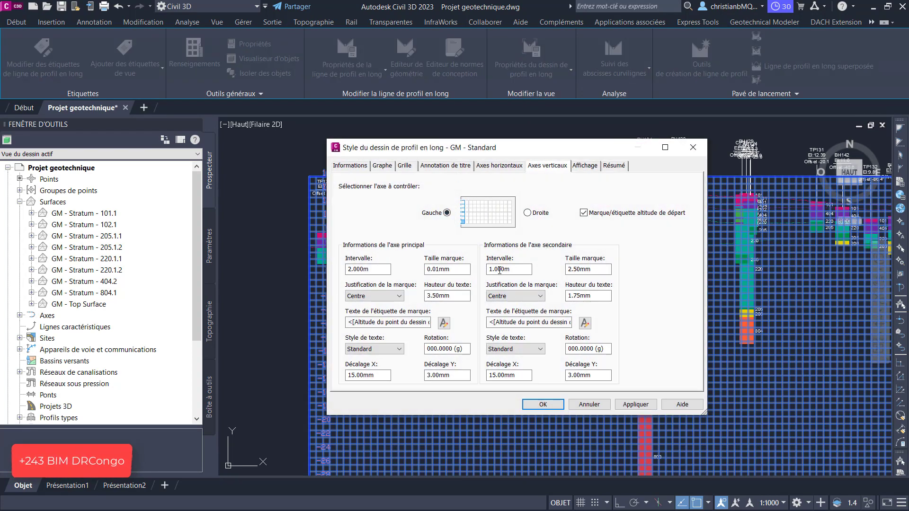
double_click(499, 270)
type("20")
Step: Set the horizontal axis secondary interval to 20 m in the profile view style, apply the changes, and deselect the profile view
left_click(500, 165)
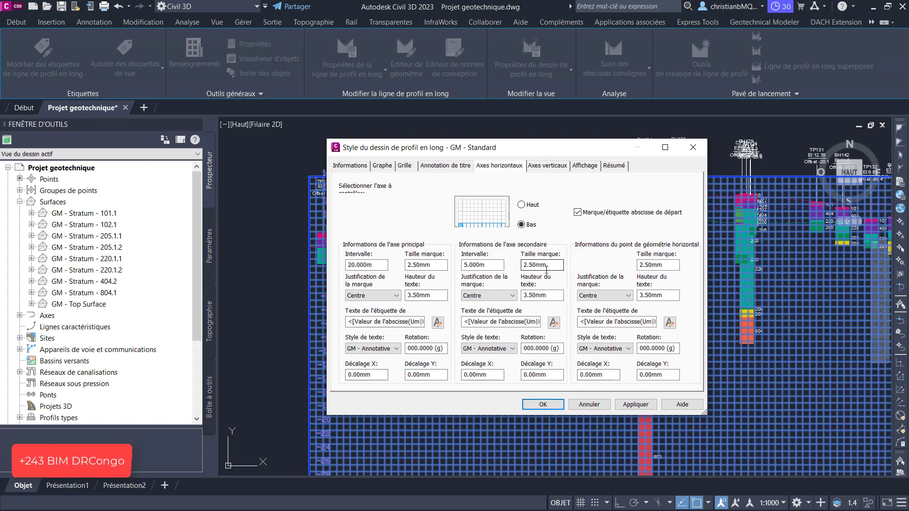
double_click(484, 265)
type("20")
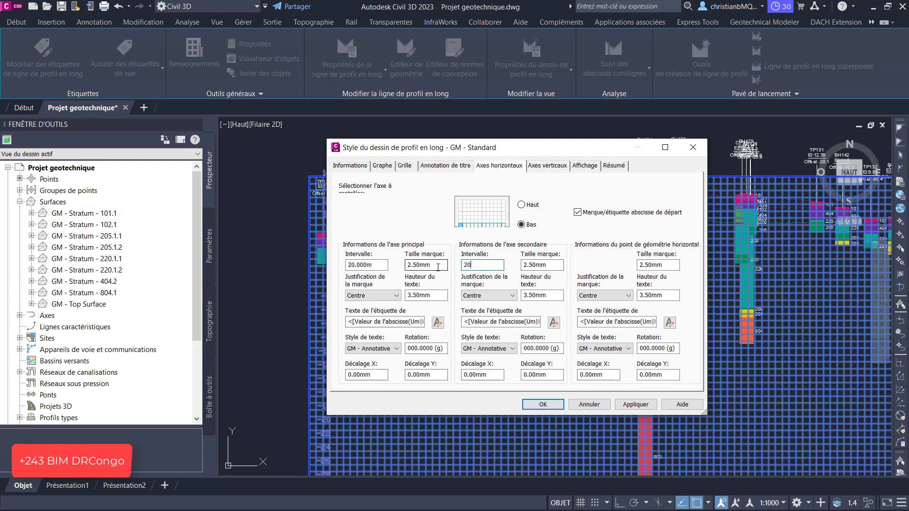
left_click(635, 405)
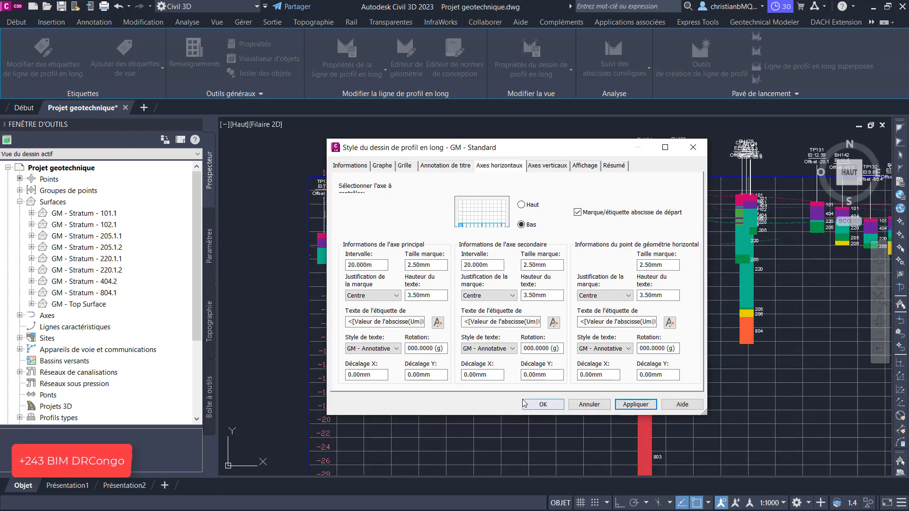
left_click(542, 405)
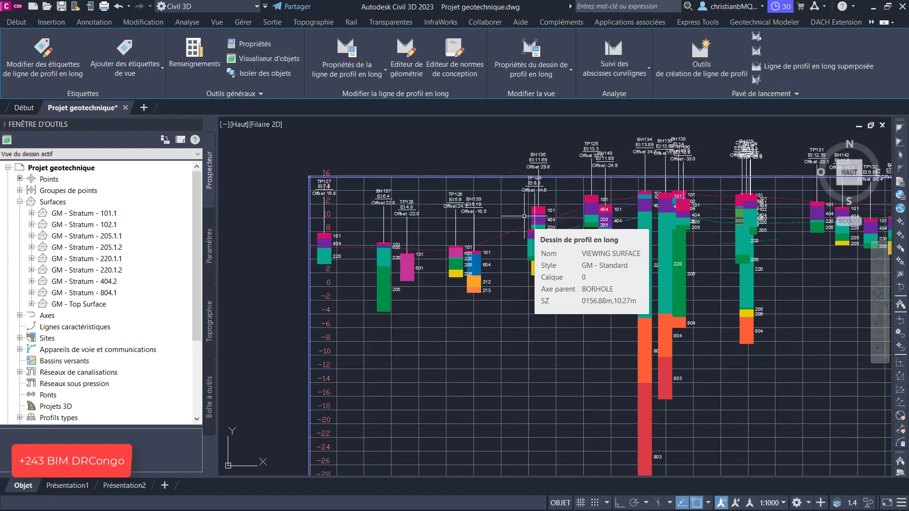
key("Escape")
Step: Examine the sticklogs and strata lines in the restyled profile view, and the alignments with their station labels among the boreholes in plan
scroll(424, 196, "down", 4)
scroll(533, 203, "up", 8)
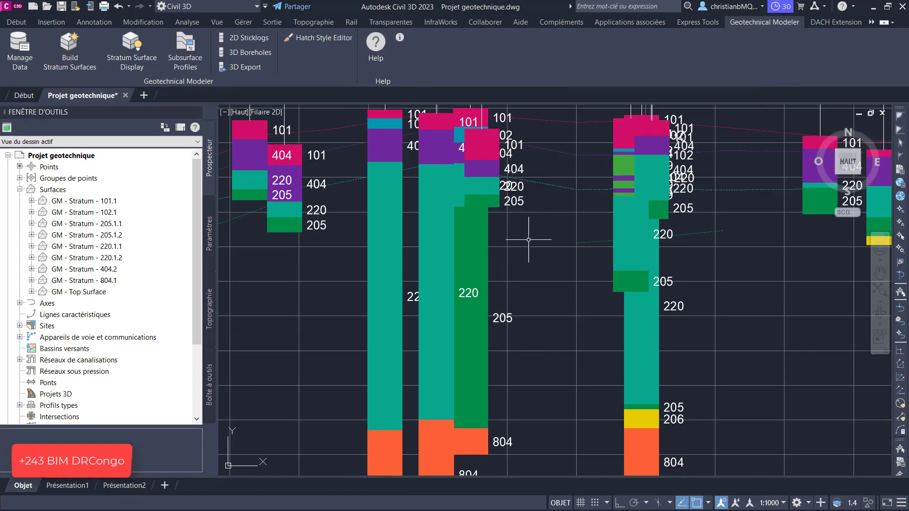
scroll(528, 239, "down", 5)
scroll(532, 243, "up", 7)
scroll(474, 256, "up", 4)
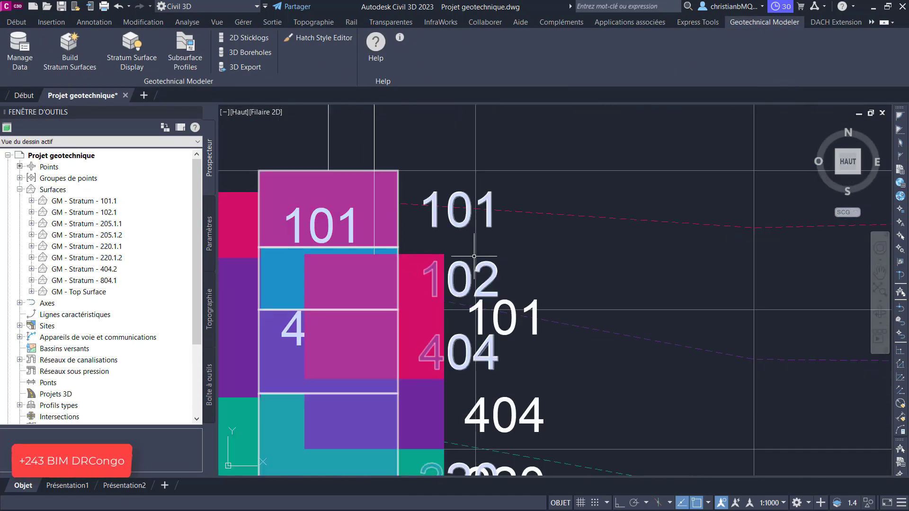
scroll(474, 257, "down", 5)
scroll(337, 264, "up", 2)
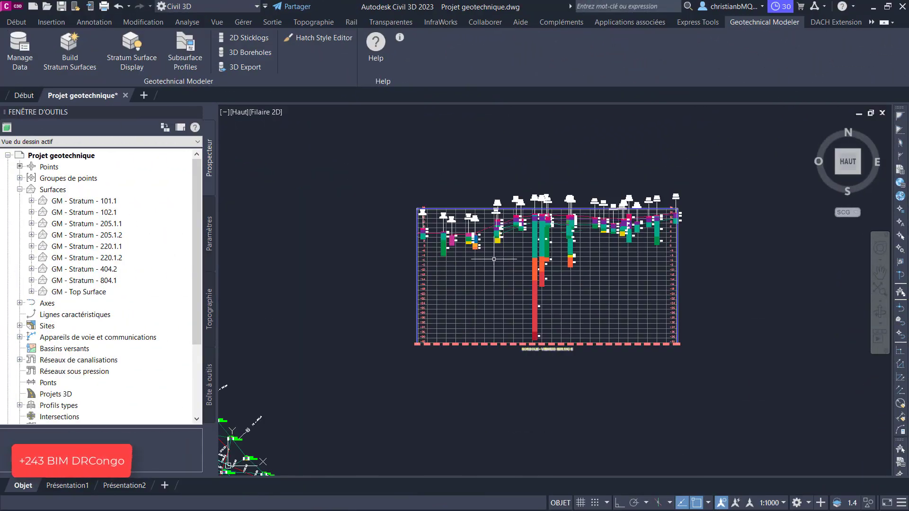
scroll(375, 265, "up", 2)
scroll(432, 341, "down", 6)
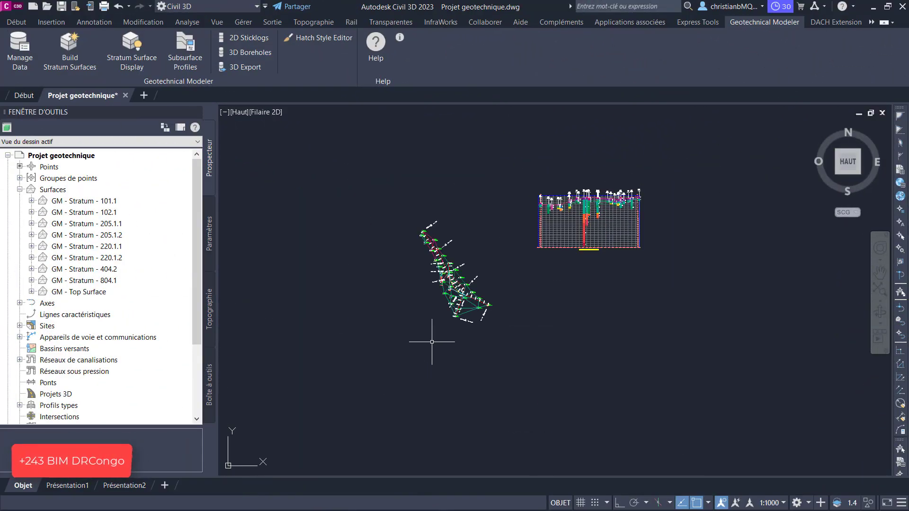
scroll(432, 341, "up", 6)
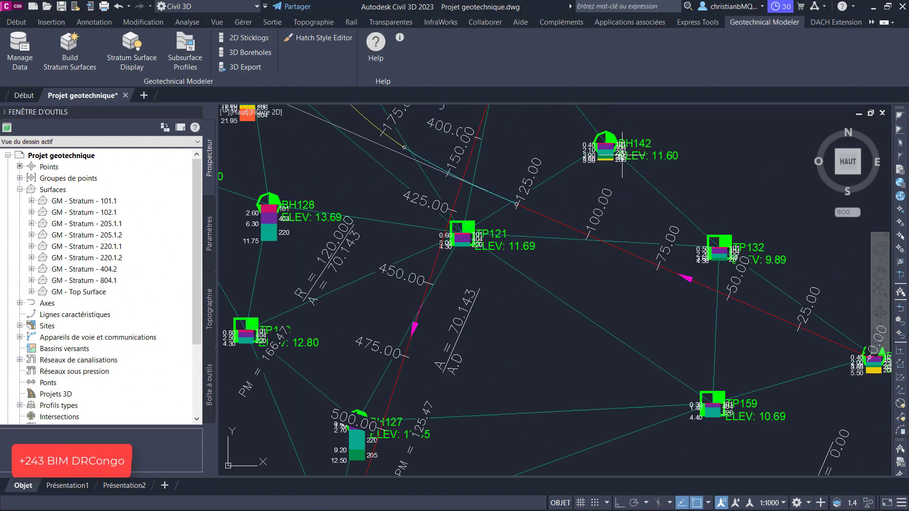
scroll(622, 155, "up", 2)
scroll(545, 161, "down", 8)
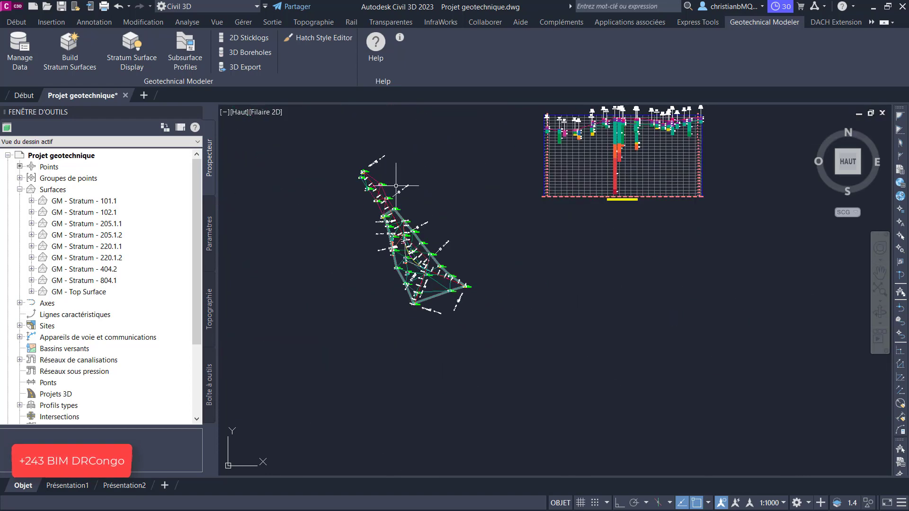
Step: Open the Volumes Dashboard and start a new TIN volume surface named Volume
scroll(396, 186, "up", 4)
left_click(97, 23)
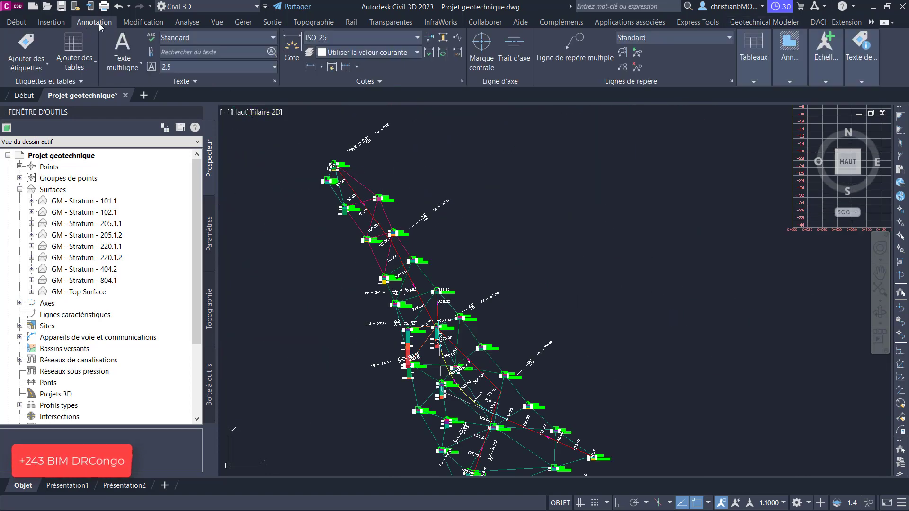
left_click(197, 24)
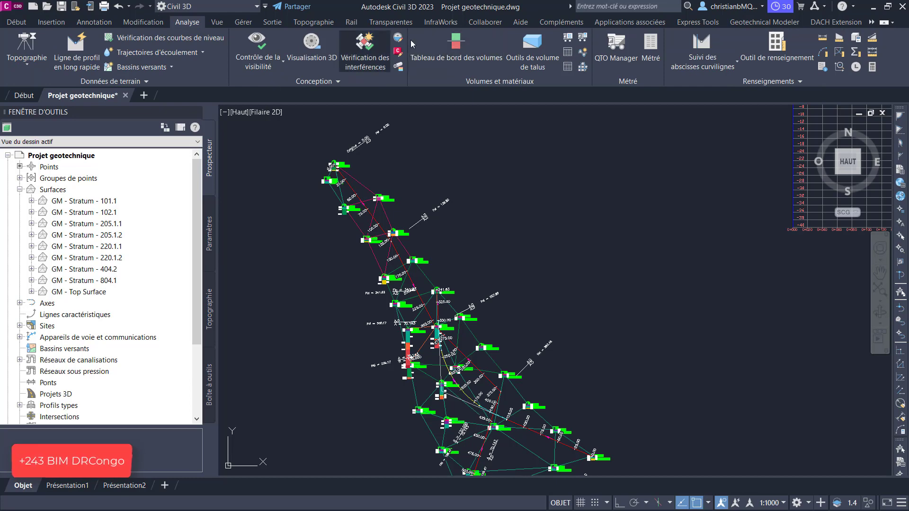
left_click(447, 58)
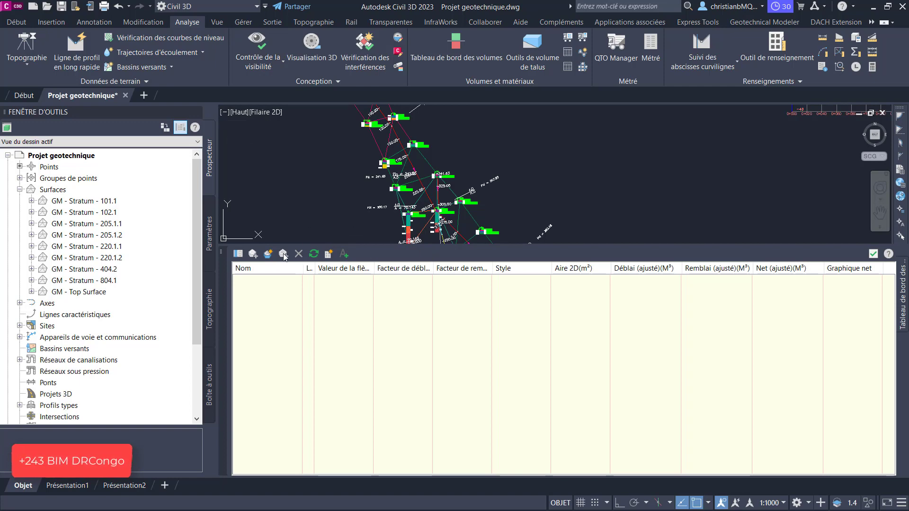
left_click(268, 254)
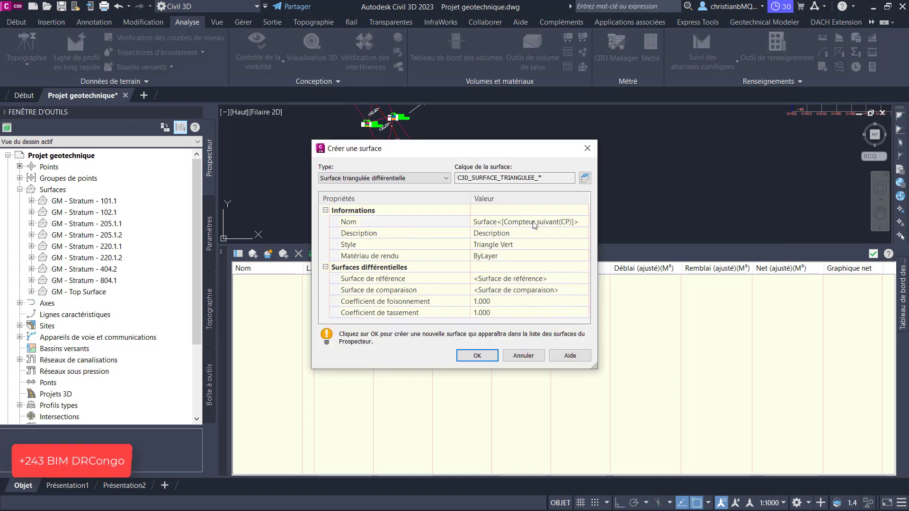
left_click(534, 223)
type("Volume")
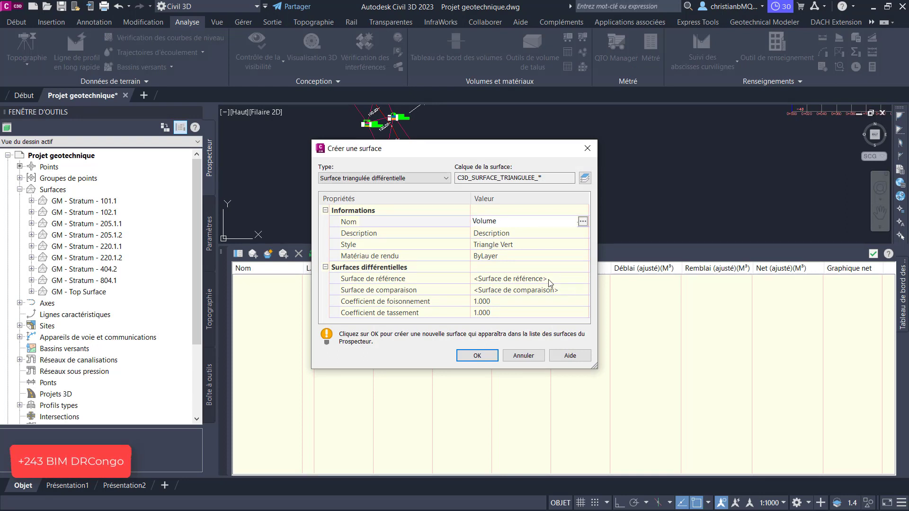
key("Return")
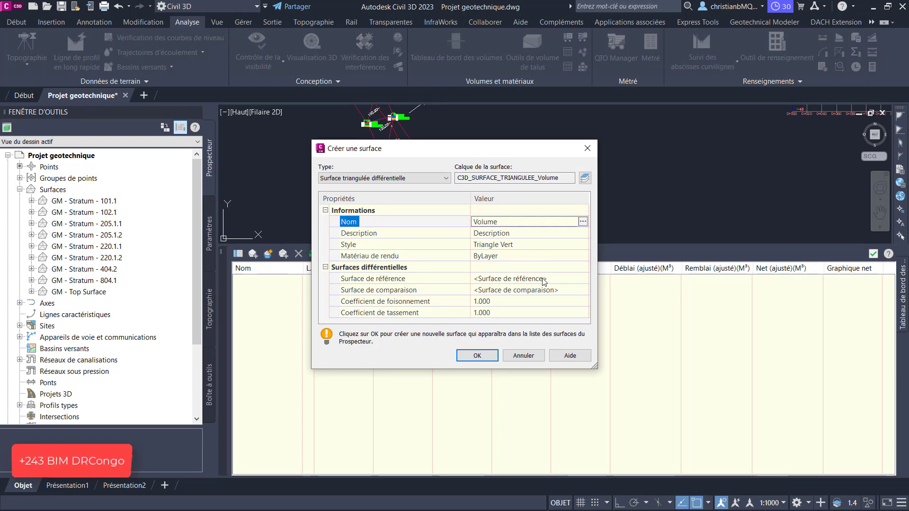
Step: Set GM - Stratum - 101.1 as the base surface and GM - Stratum - 205.1.1 as the comparison surface, and create the Volume surface
left_click(567, 280)
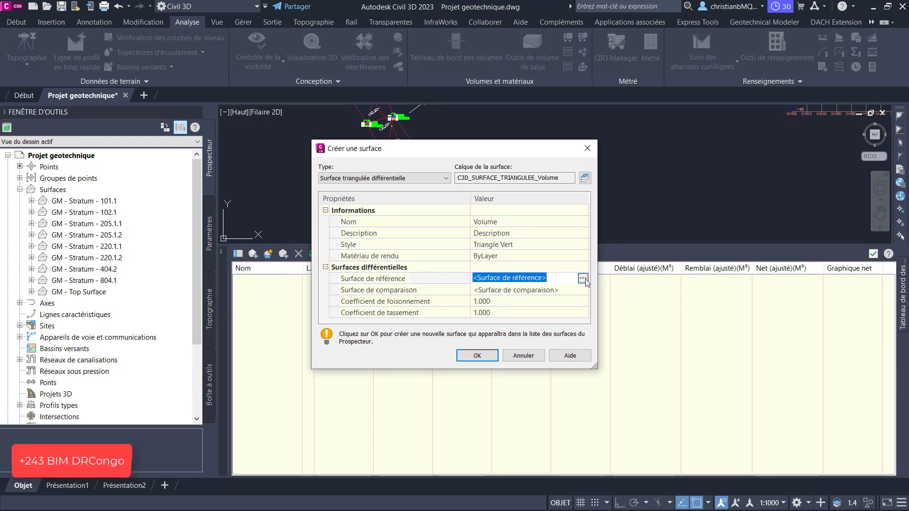
left_click(583, 279)
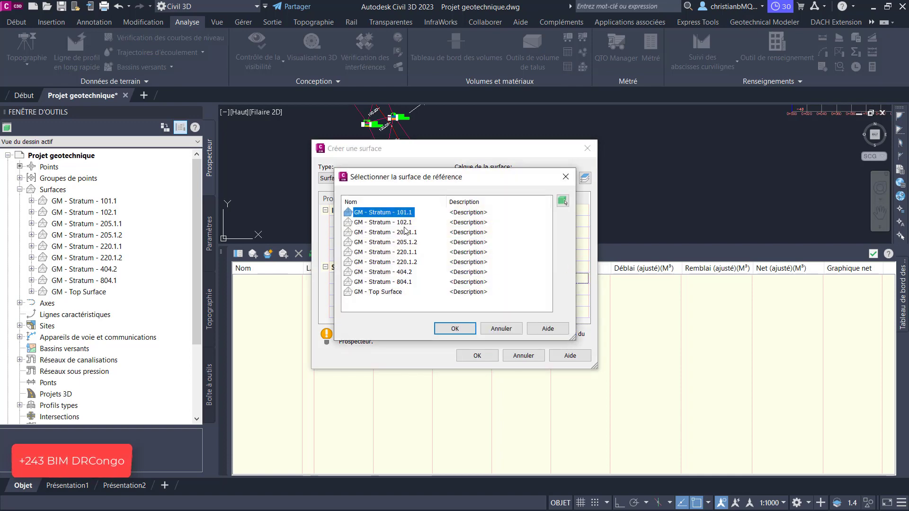
left_click(459, 330)
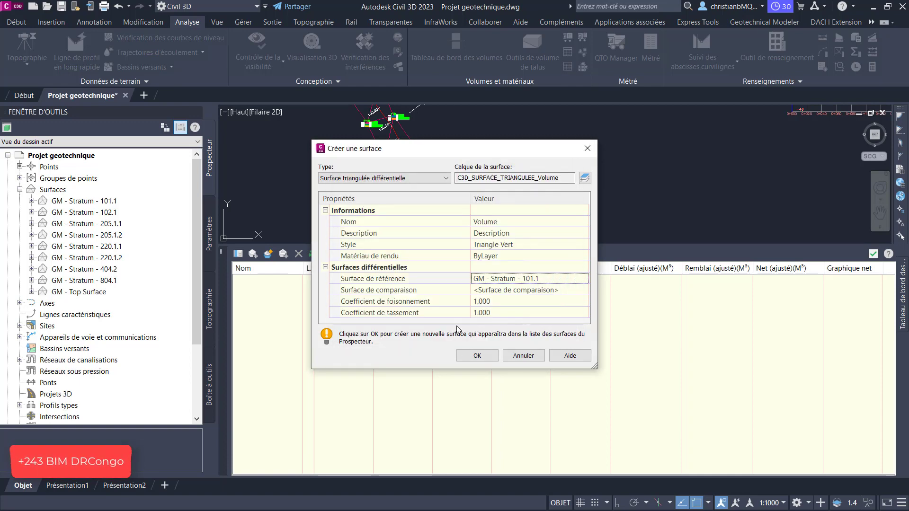
left_click(568, 291)
left_click(583, 289)
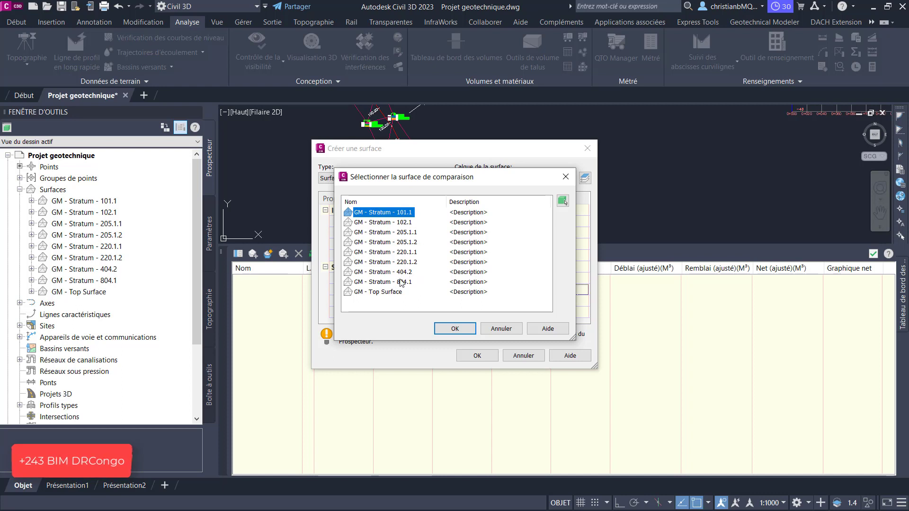
left_click(406, 233)
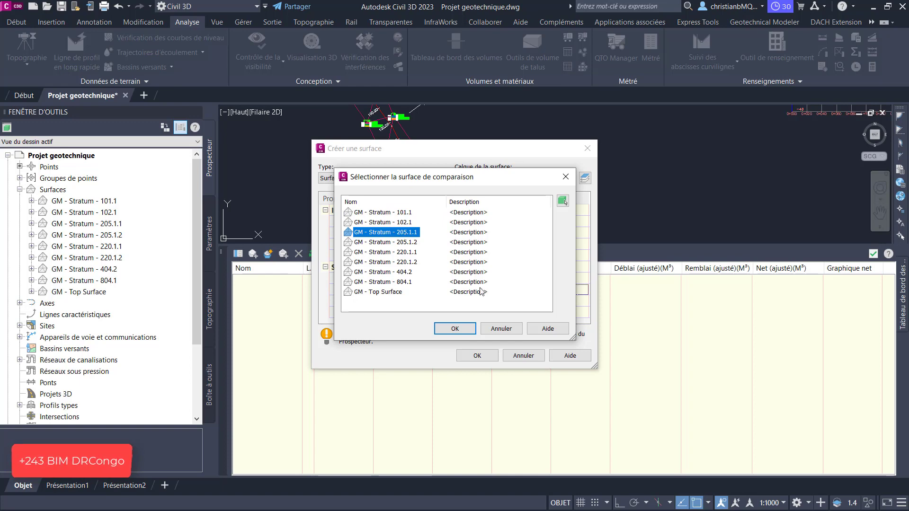
left_click(455, 329)
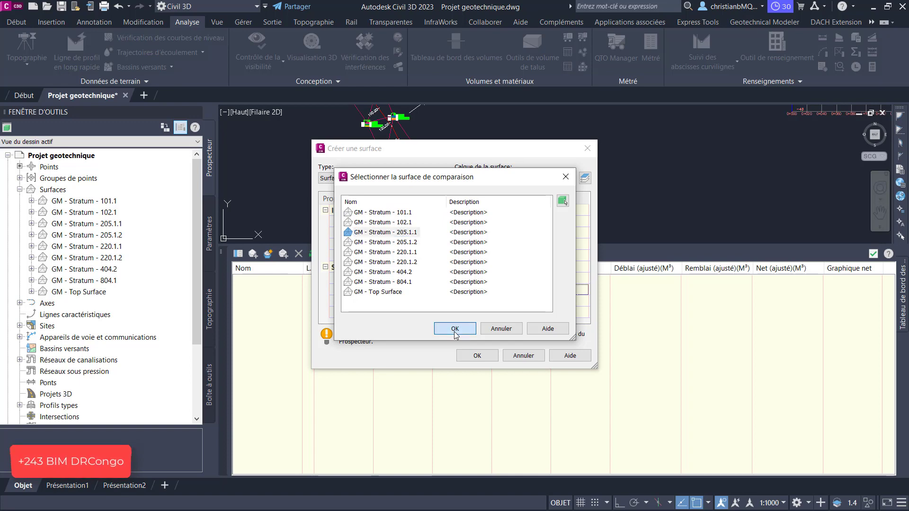
left_click(479, 357)
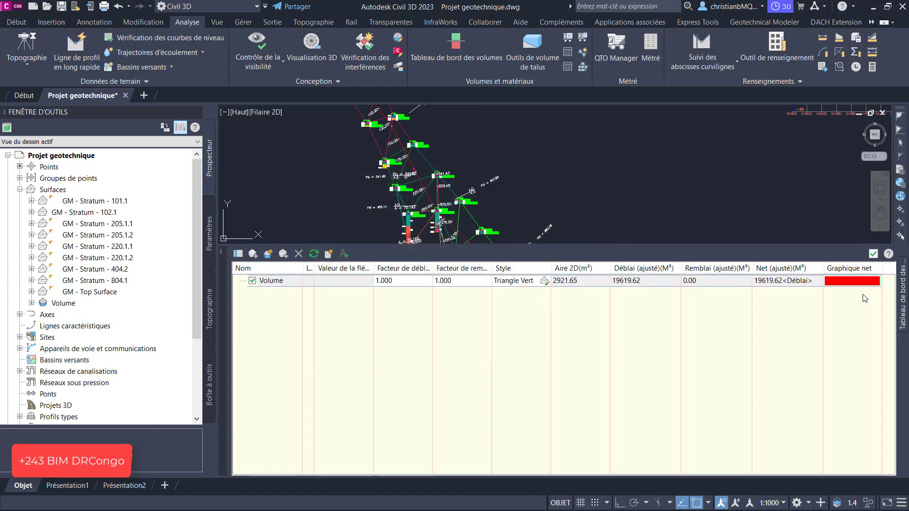
Step: Examine the strata lines and borehole columns in the profile view to identify which strata to compare
scroll(508, 156, "down", 5)
scroll(508, 152, "up", 4)
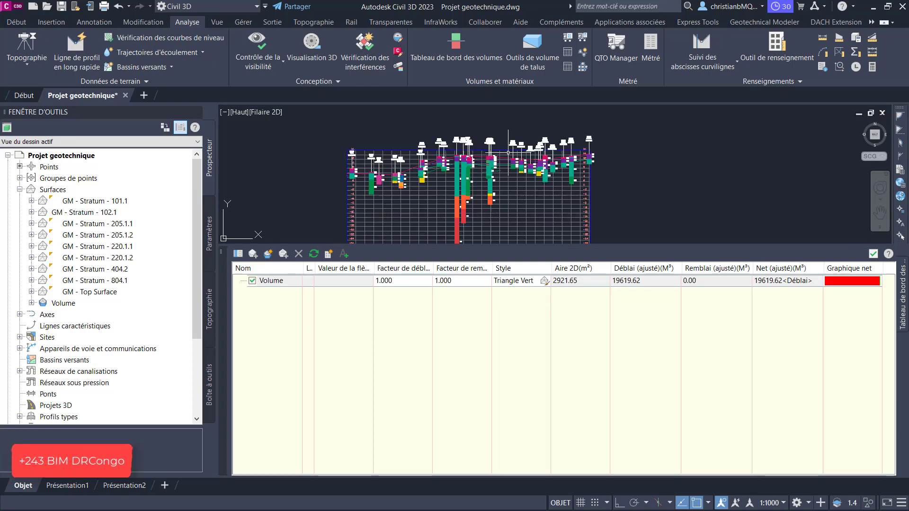
scroll(508, 152, "up", 4)
scroll(492, 189, "down", 3)
scroll(480, 218, "up", 4)
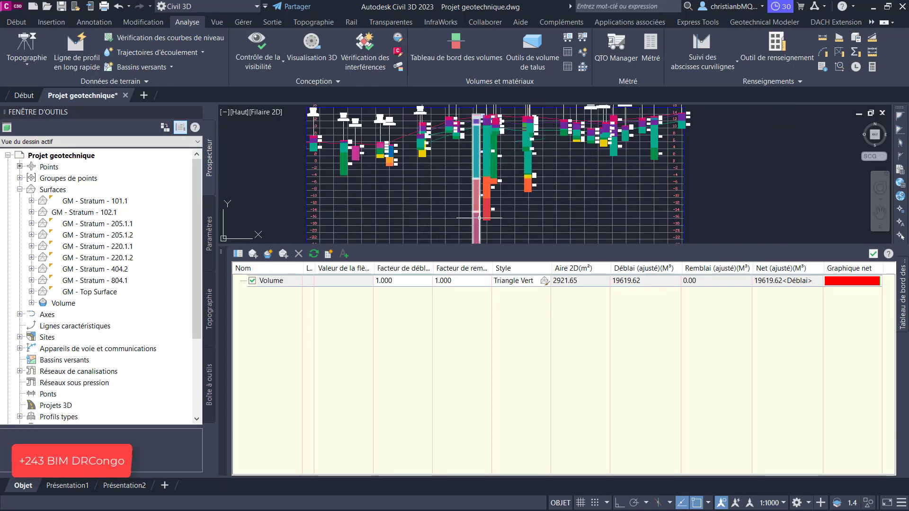
scroll(479, 218, "up", 2)
scroll(479, 218, "down", 2)
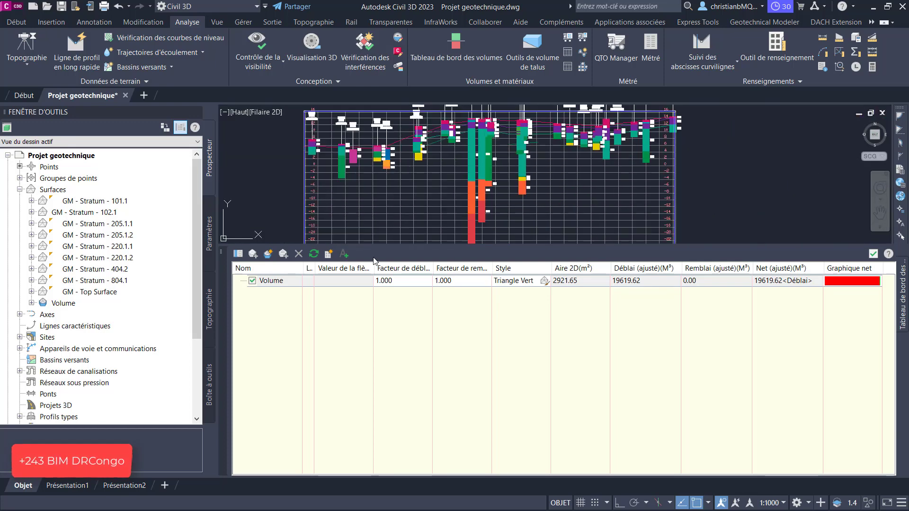
Step: Start a second TIN volume surface named volume2 with GM - Stratum - 804.1 as its base surface
left_click(268, 254)
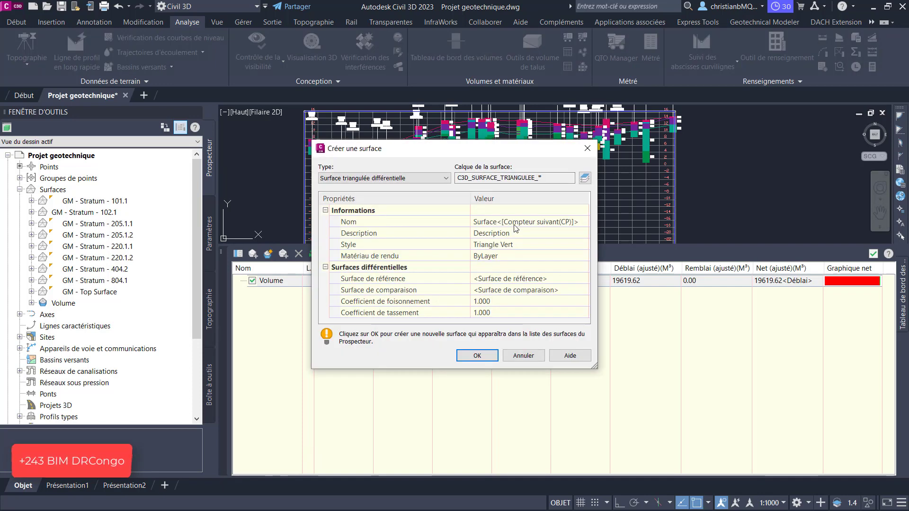
left_click(515, 221)
type("vol")
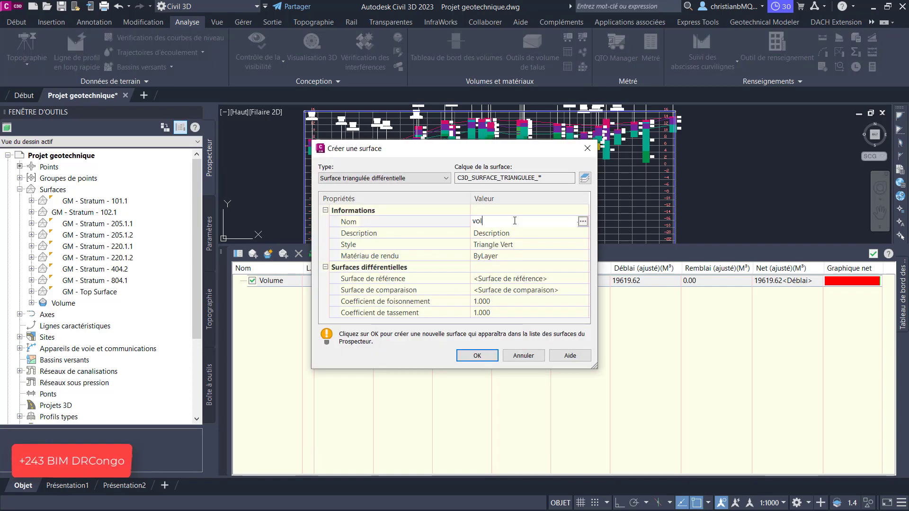
type("ume2")
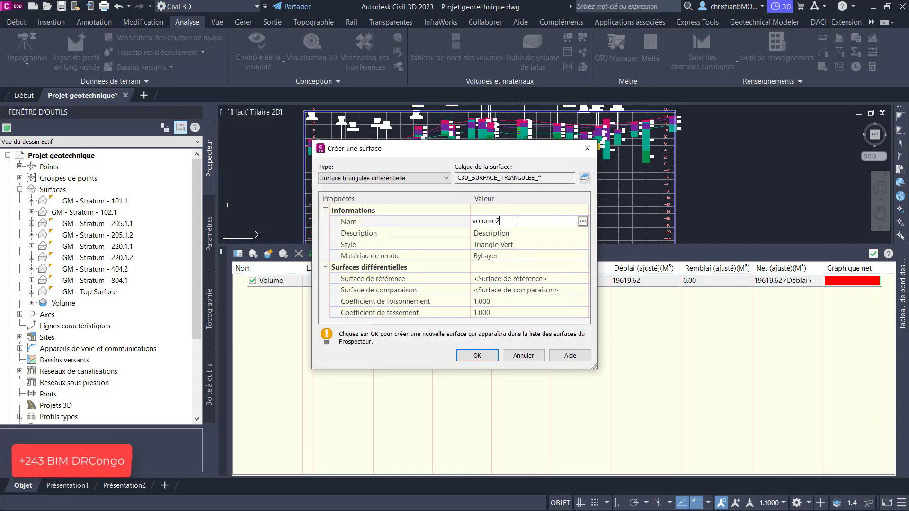
key("Return")
left_click(577, 279)
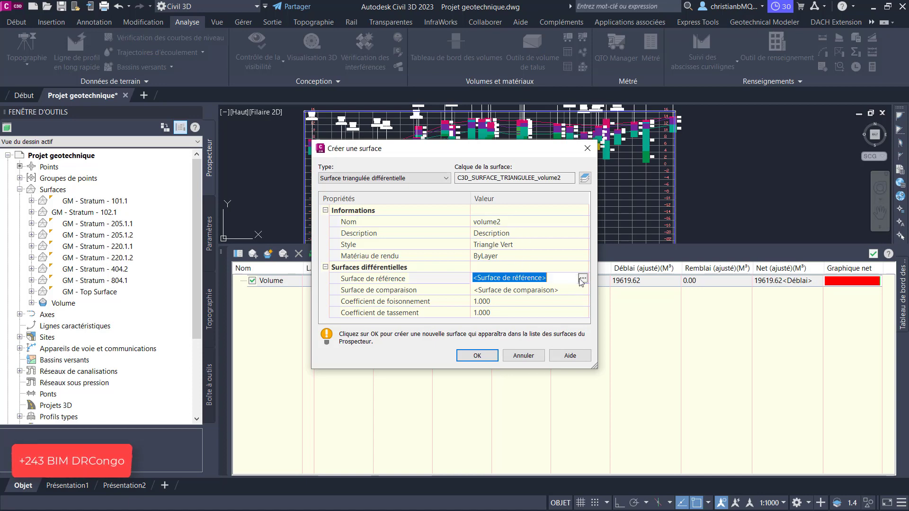
left_click(583, 279)
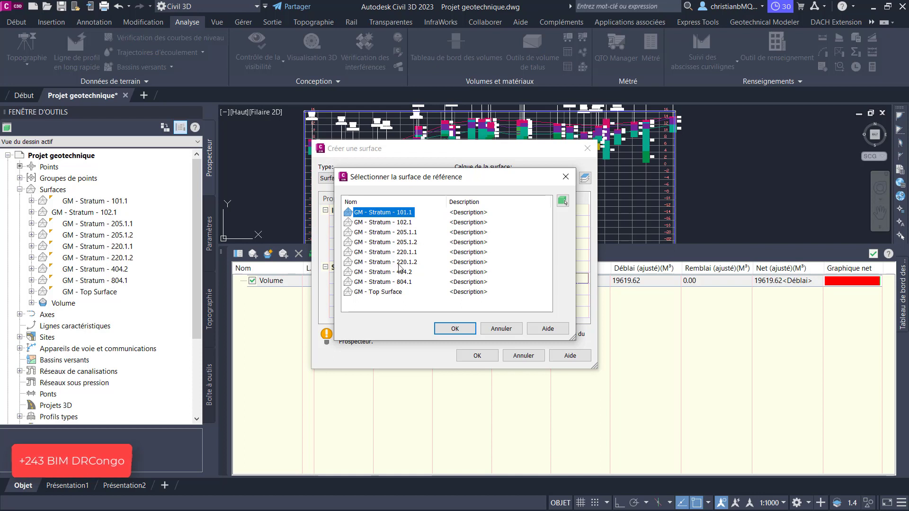
left_click(393, 292)
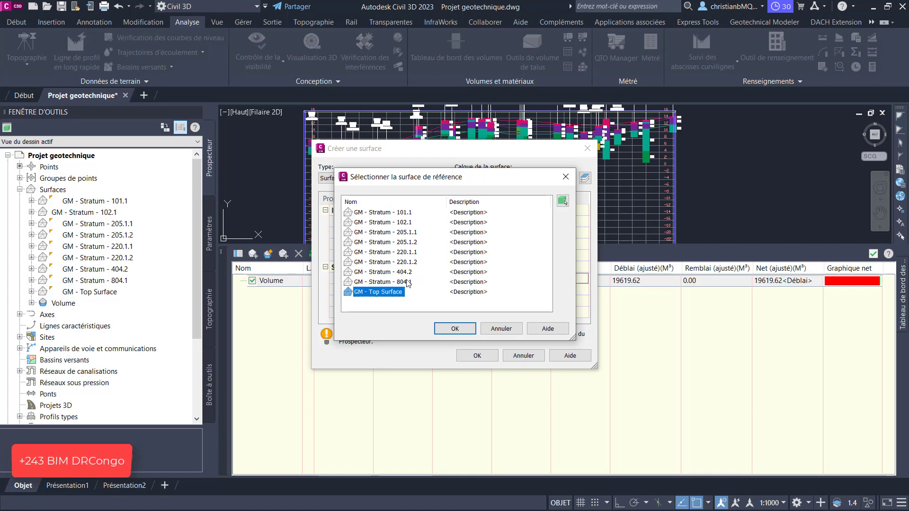
left_click(405, 283)
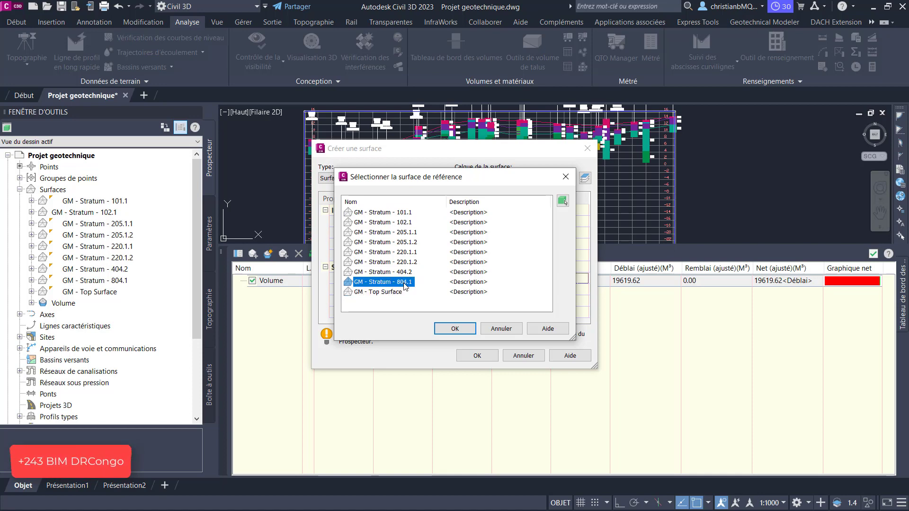
left_click(442, 328)
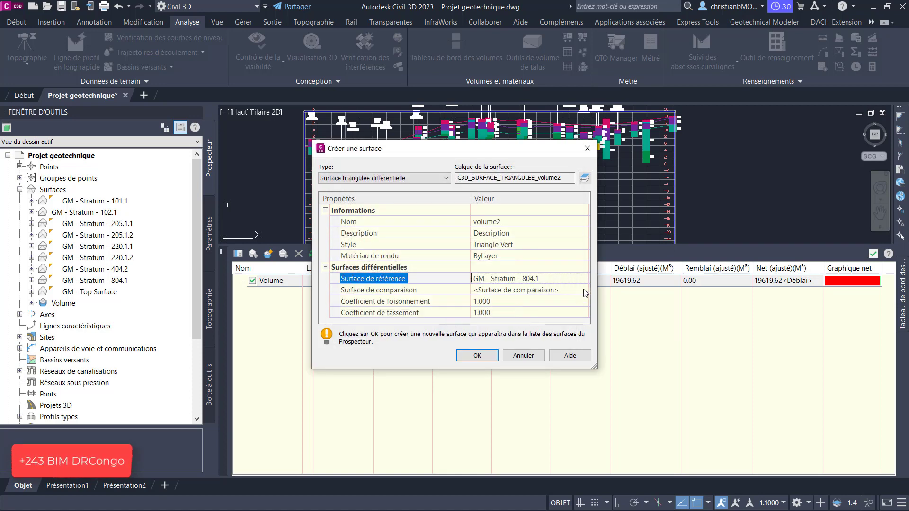
Step: Set GM - Stratum - 220.1.1 as the comparison surface and create the volume2 surface
left_click(578, 290)
left_click(586, 289)
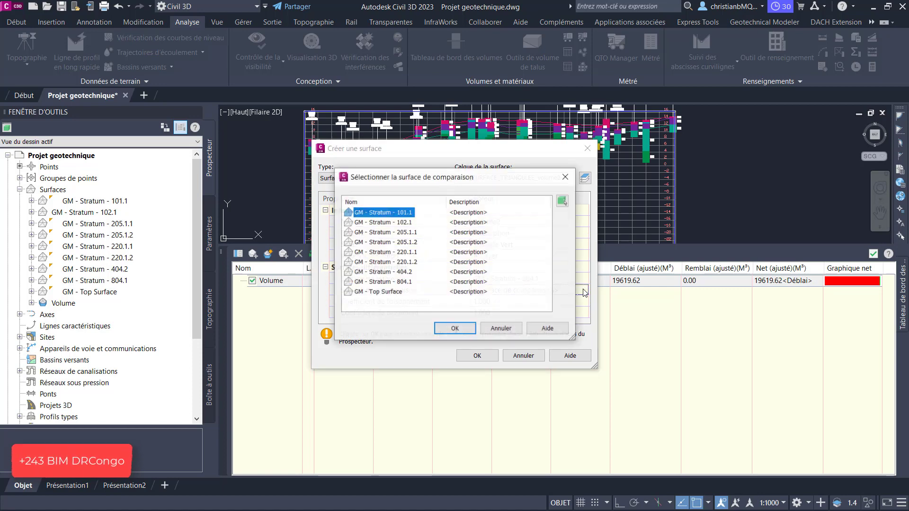
left_click(409, 253)
left_click(449, 328)
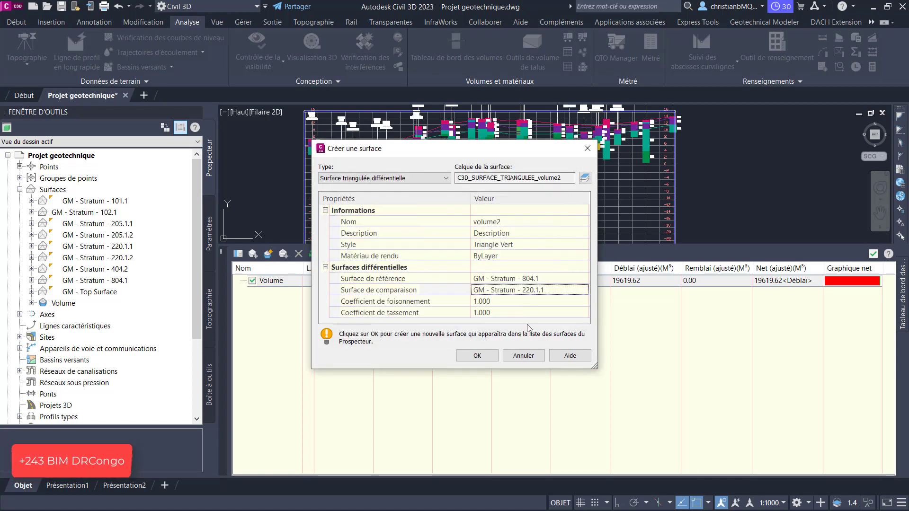
left_click(488, 354)
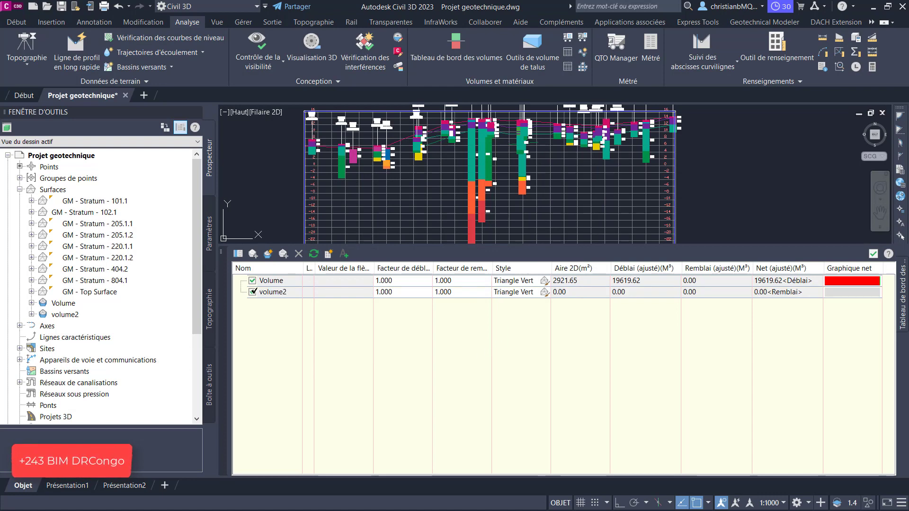
Step: Start a third TIN volume surface named FR with GM - Stratum - 205.1.2 as its base surface
left_click(268, 254)
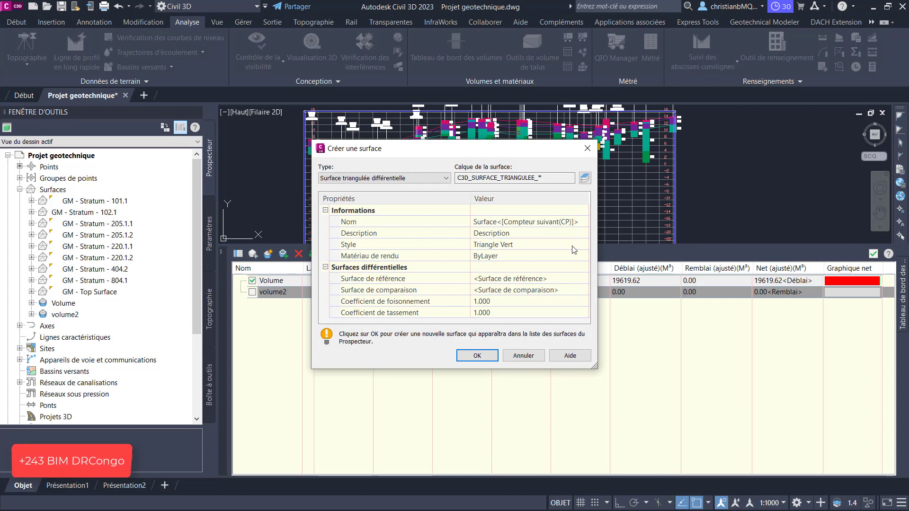
left_click(571, 222)
type("FR")
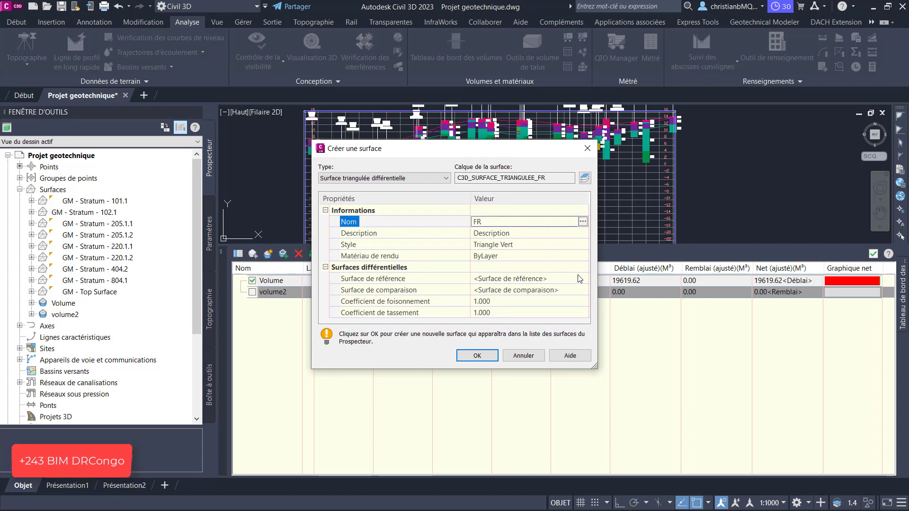
left_click(545, 278)
left_click(584, 279)
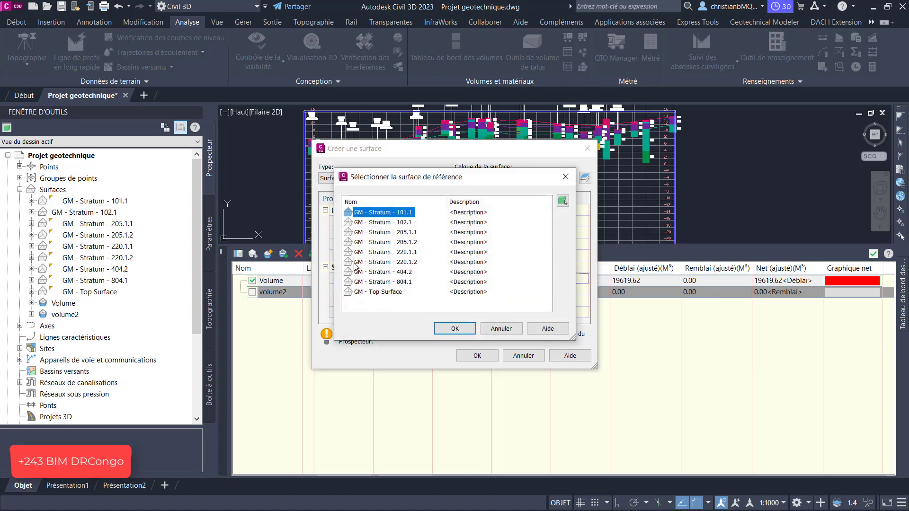
left_click(402, 244)
left_click(455, 328)
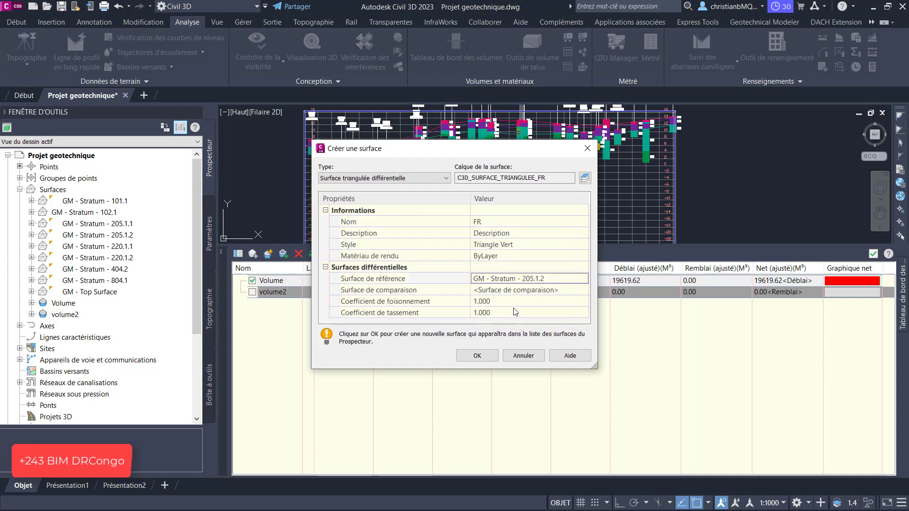
Step: Set GM - Stratum - 101.1 as the comparison surface and create the FR volume surface
left_click(564, 291)
left_click(584, 290)
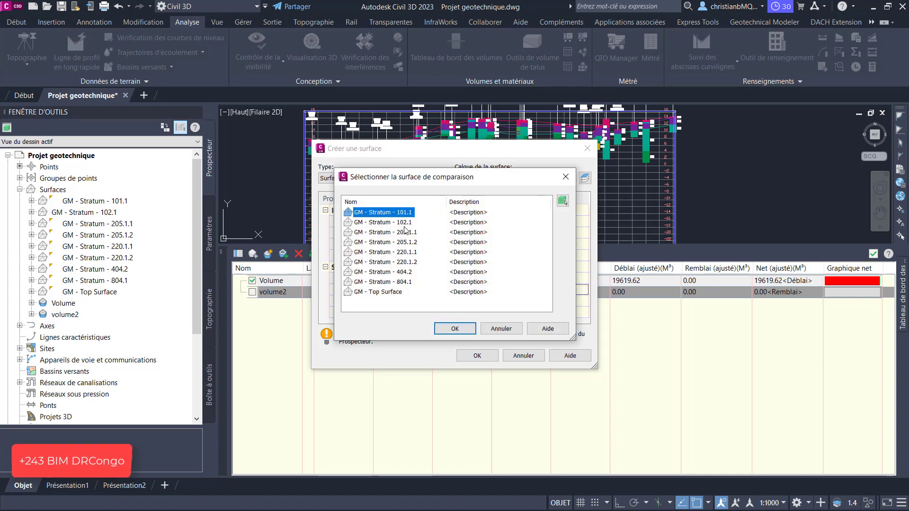
left_click(452, 328)
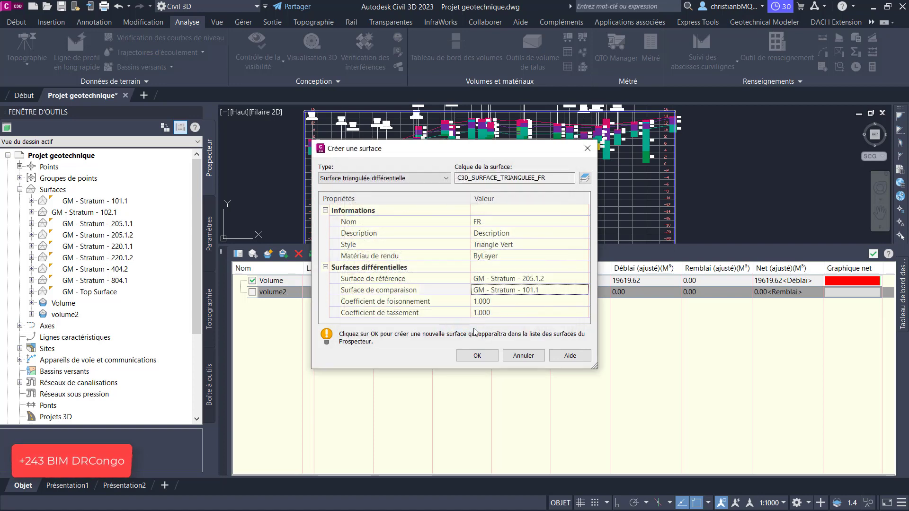
left_click(477, 355)
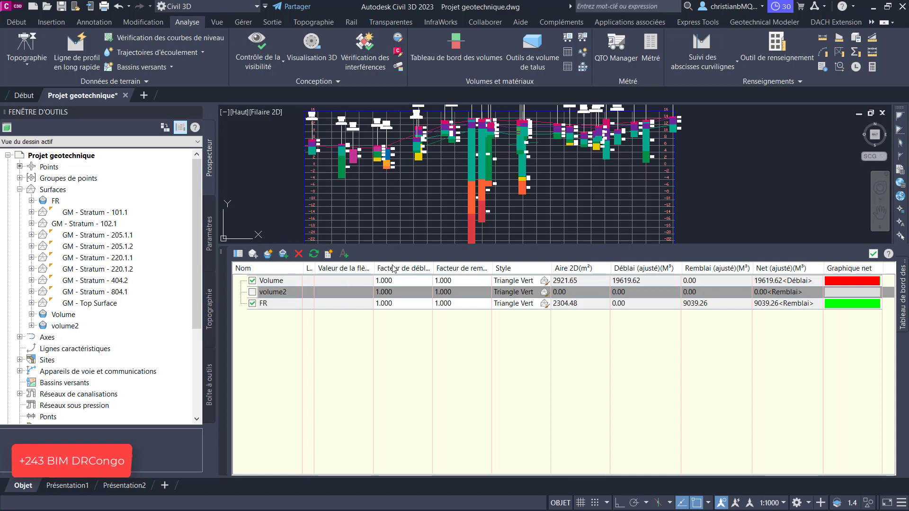
Step: Generate the cut/fill report for the checked volume surfaces, view it in the browser and return to the drawing
left_click(328, 255)
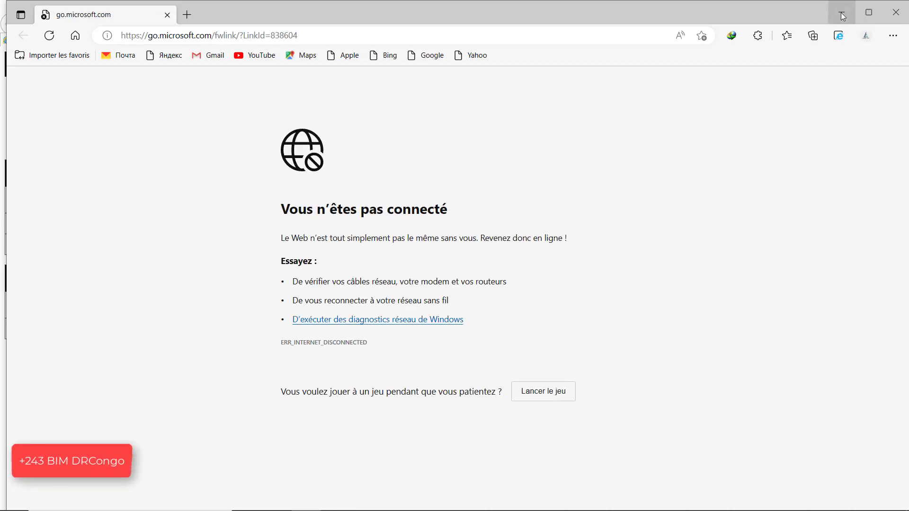
left_click(841, 12)
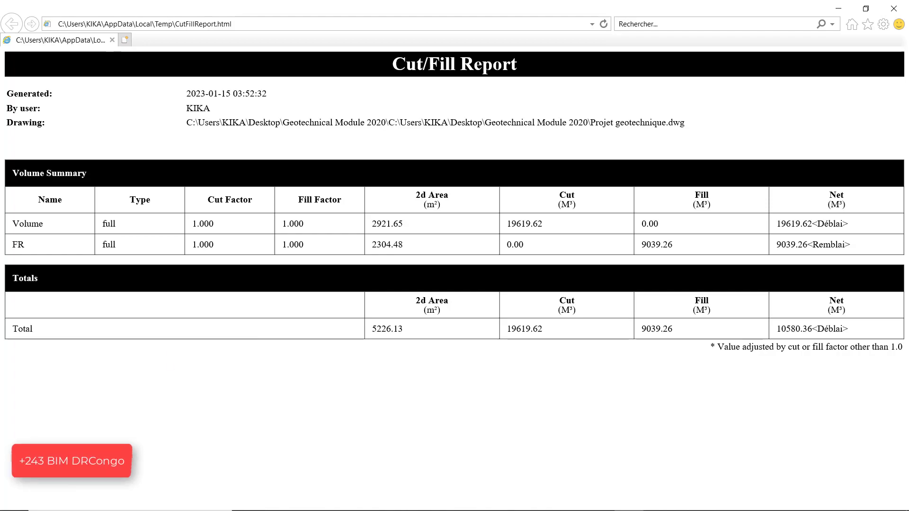
left_click(835, 10)
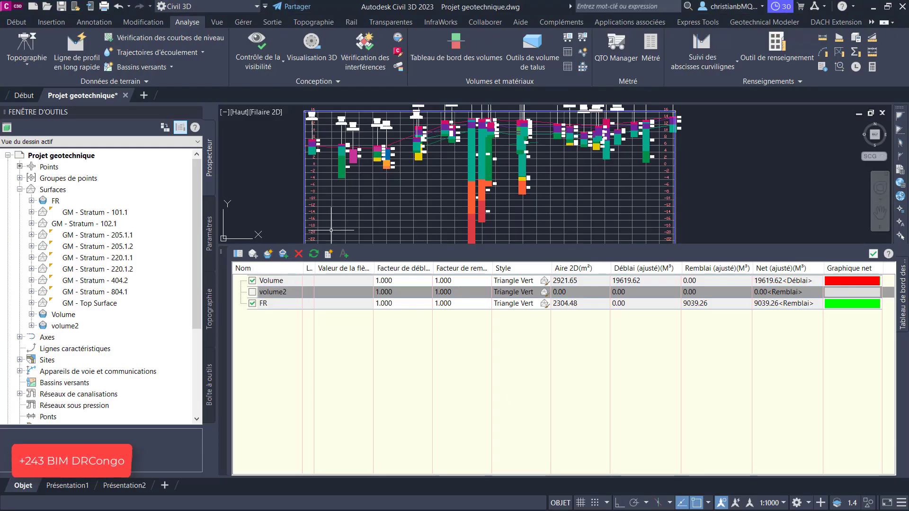
Step: Insert the cut/fill summary as a table in the empty area to the right of the borehole profile view
left_click(344, 256)
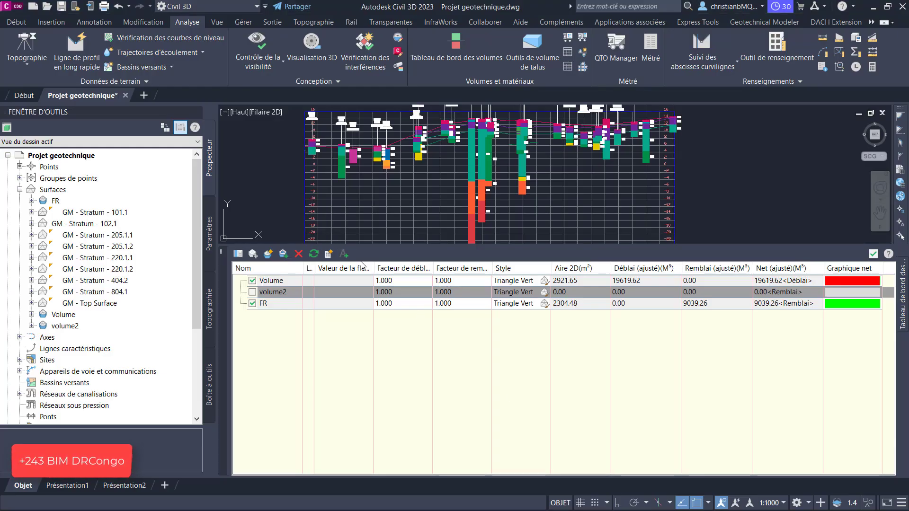
scroll(323, 199, "down", 8)
scroll(483, 185, "up", 5)
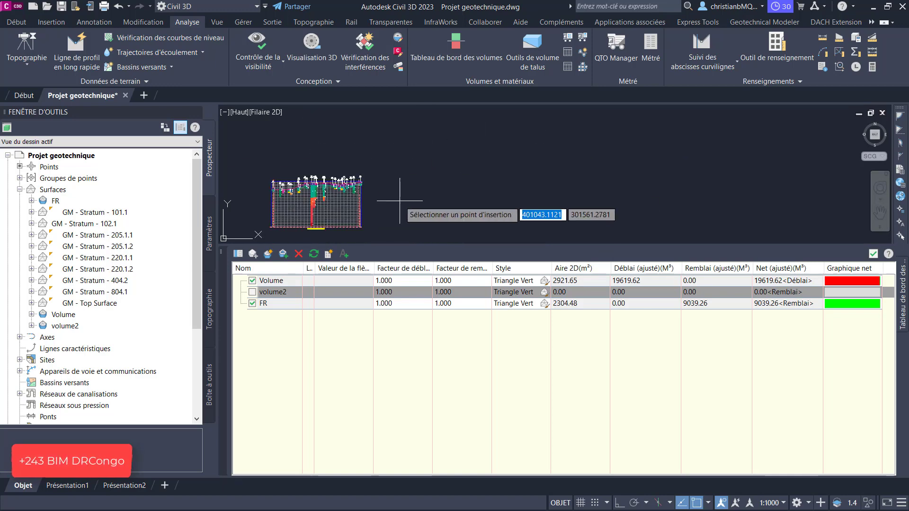
left_click(486, 186)
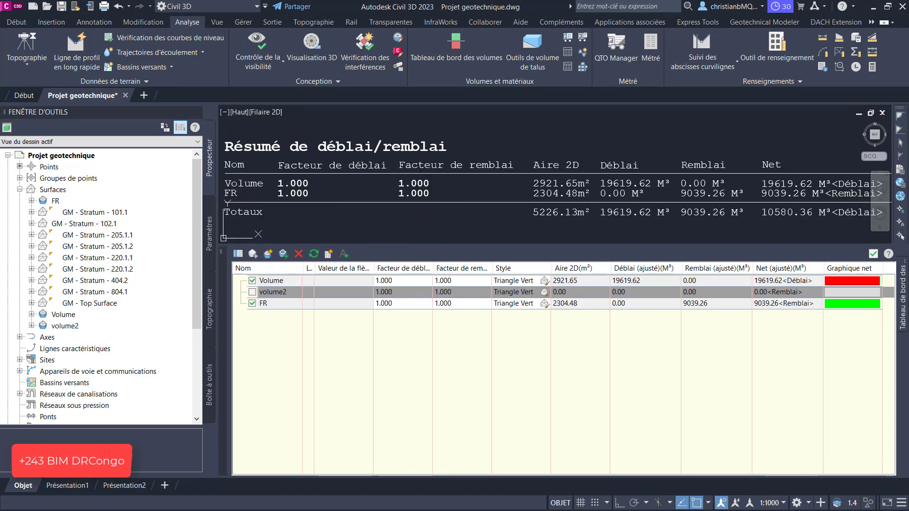
Step: Examine the inserted cut/fill summary table and the plan view of the boreholes, alignments and stratum surfaces
scroll(371, 175, "down", 4)
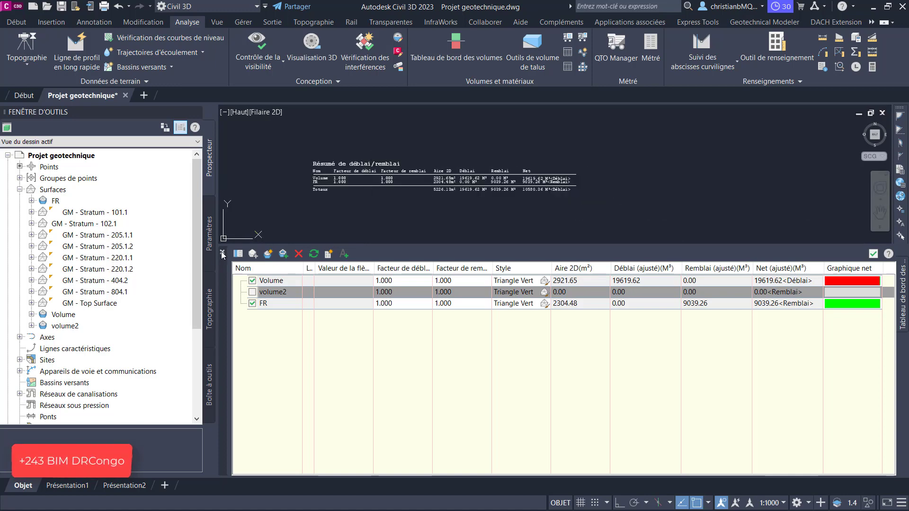
scroll(416, 256, "up", 5)
scroll(442, 290, "up", 2)
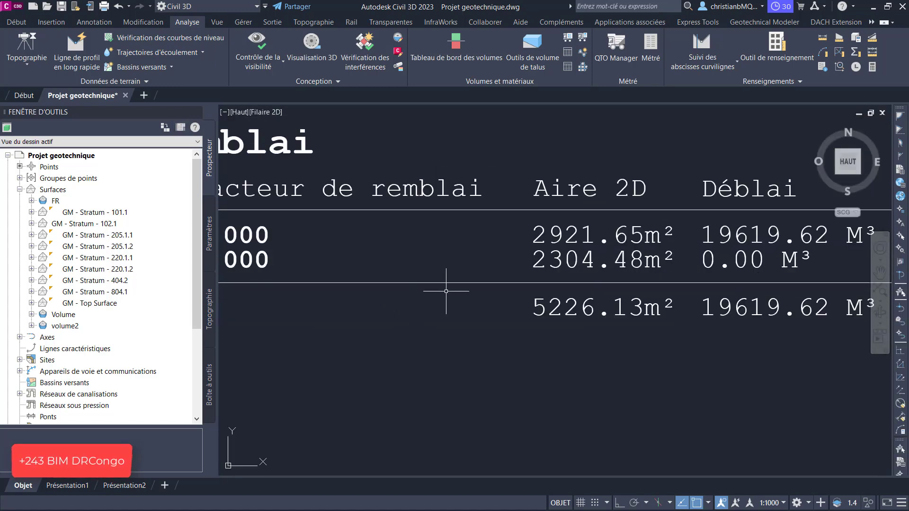
scroll(426, 290, "down", 4)
scroll(589, 298, "up", 2)
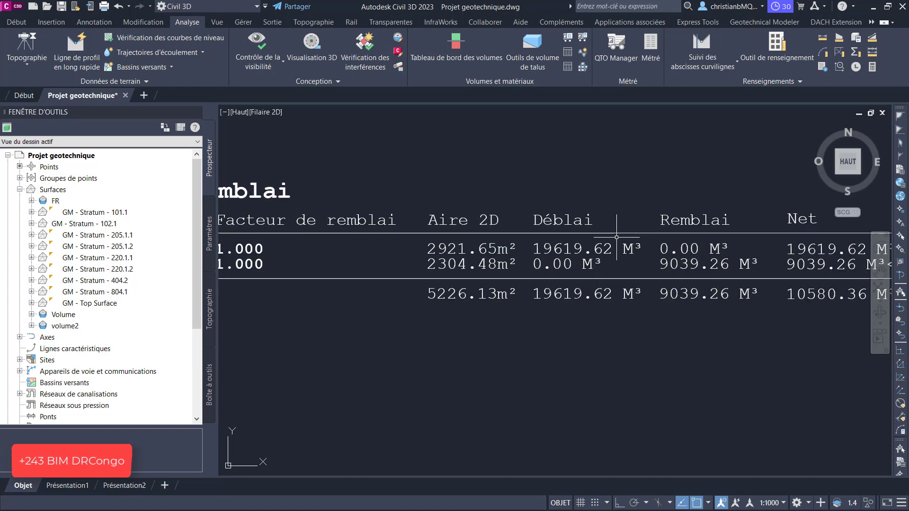
scroll(659, 269, "down", 7)
scroll(658, 269, "down", 4)
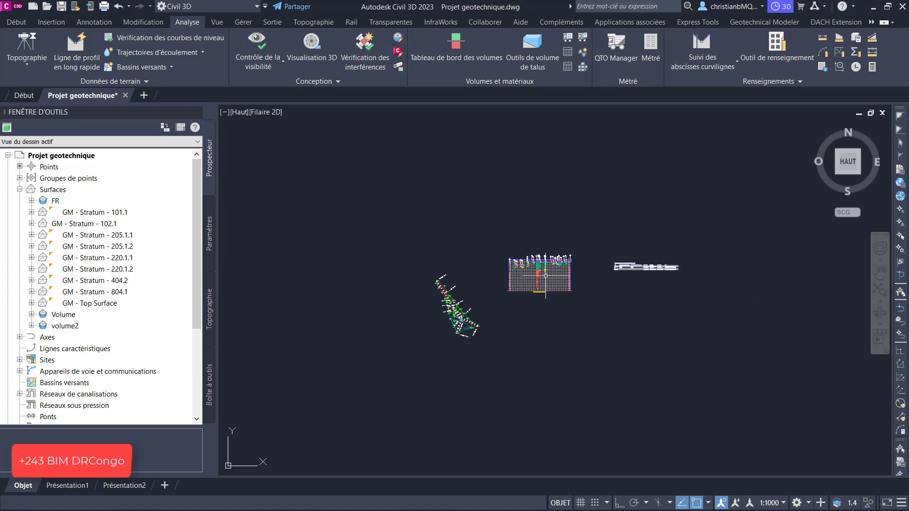
scroll(450, 323, "up", 6)
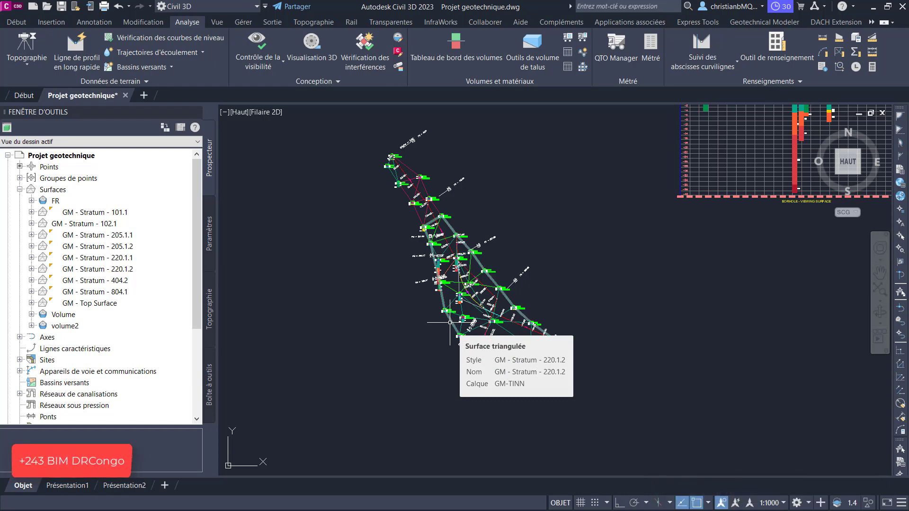
scroll(450, 322, "up", 5)
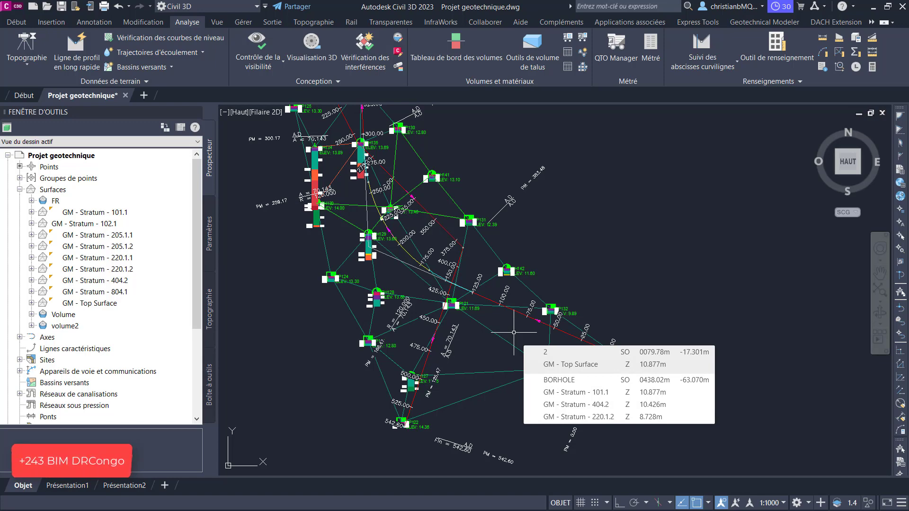
Step: Switch to Civil 3D 2022 and orbit the EXO 2GEOTECHNICAL MODULE model to inspect its 3D boreholes and stratum surfaces
key("alt+Tab")
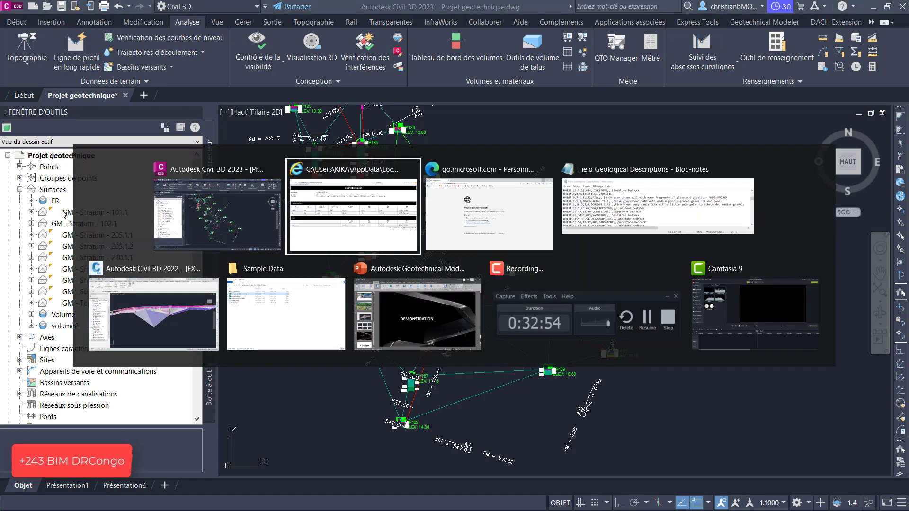
left_click(140, 314)
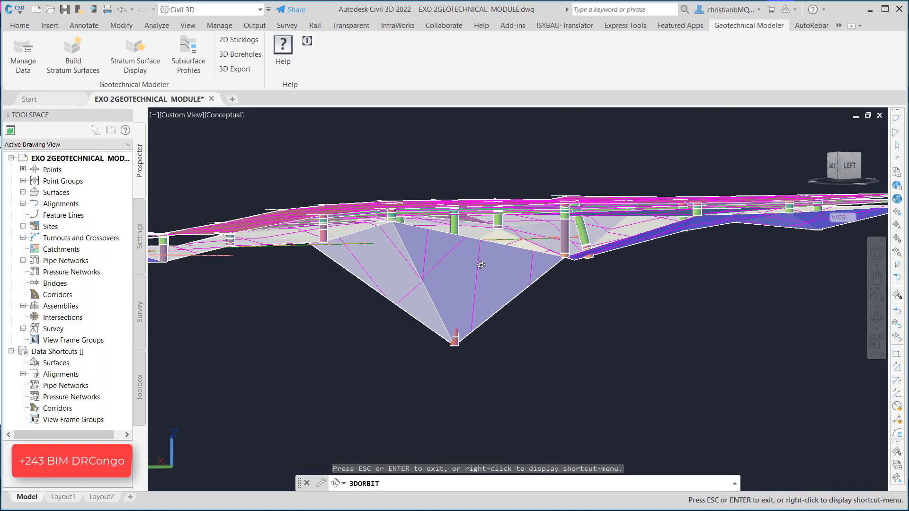
left_click_drag(481, 264, 627, 221)
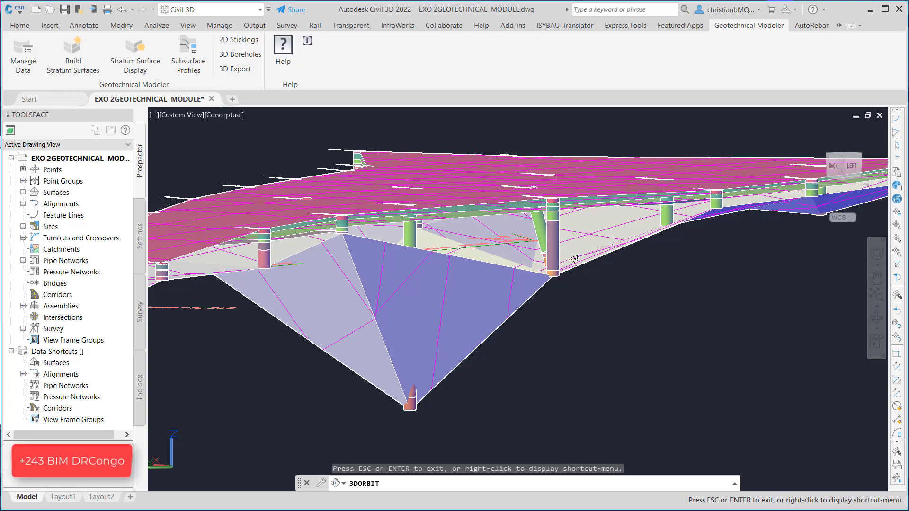
scroll(532, 188, "up", 5)
left_click_drag(588, 240, 488, 250)
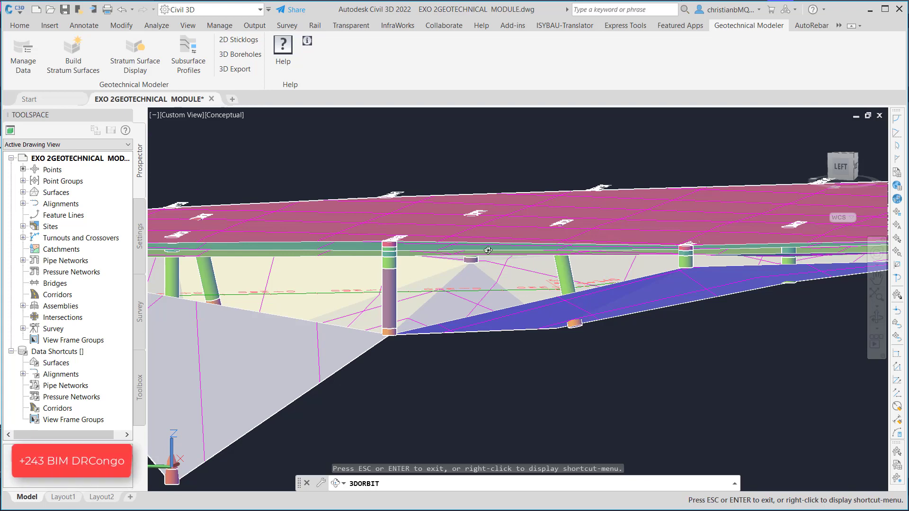
Step: Switch to the Geotechnical Modeler presentation in PowerPoint and review the road interchange and Weir design slides
key("alt+Tab")
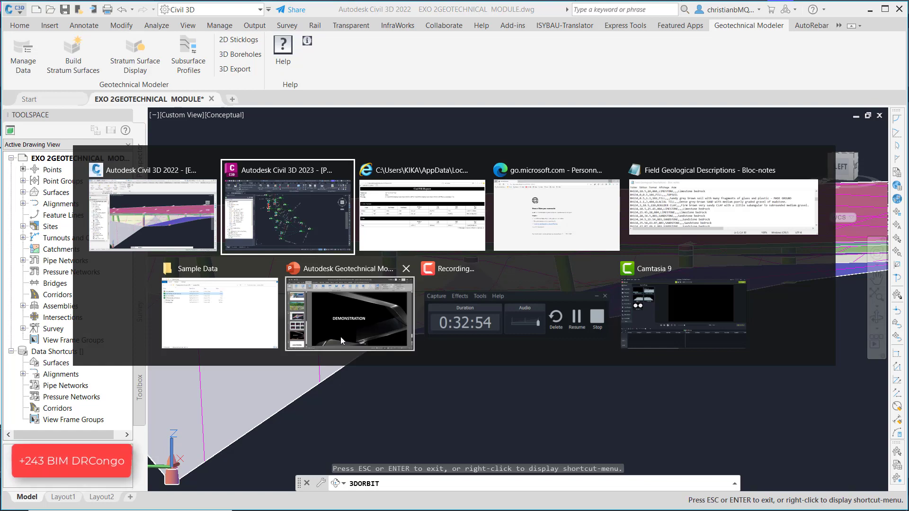
left_click(369, 320)
left_click(77, 353)
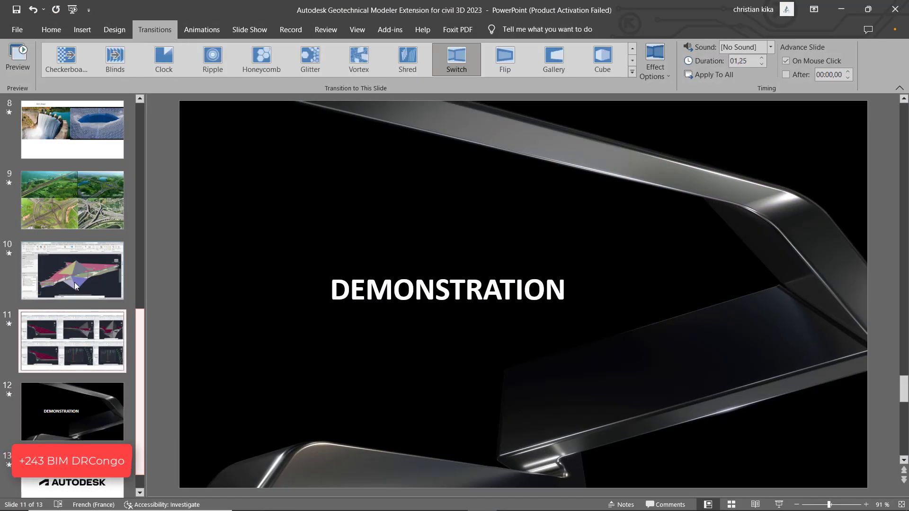
left_click(90, 227)
scroll(90, 256, "up", 2)
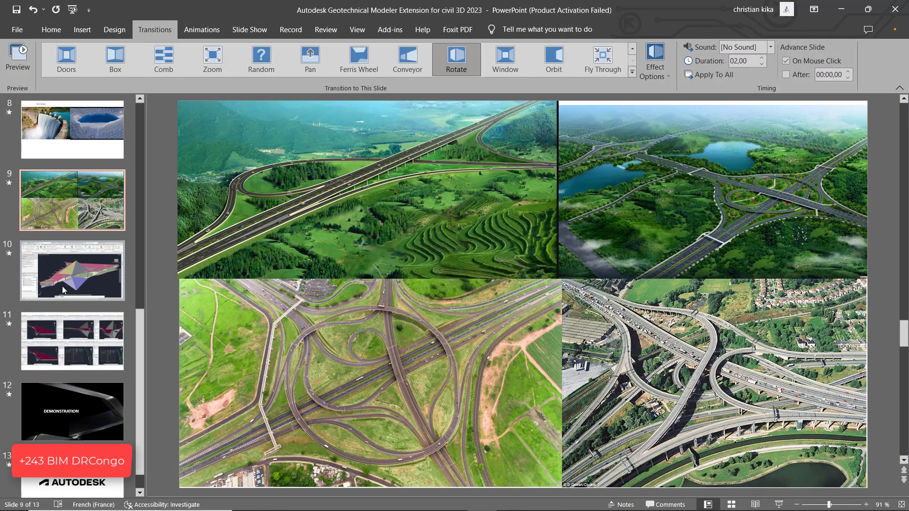
left_click(90, 257)
scroll(85, 275, "up", 3)
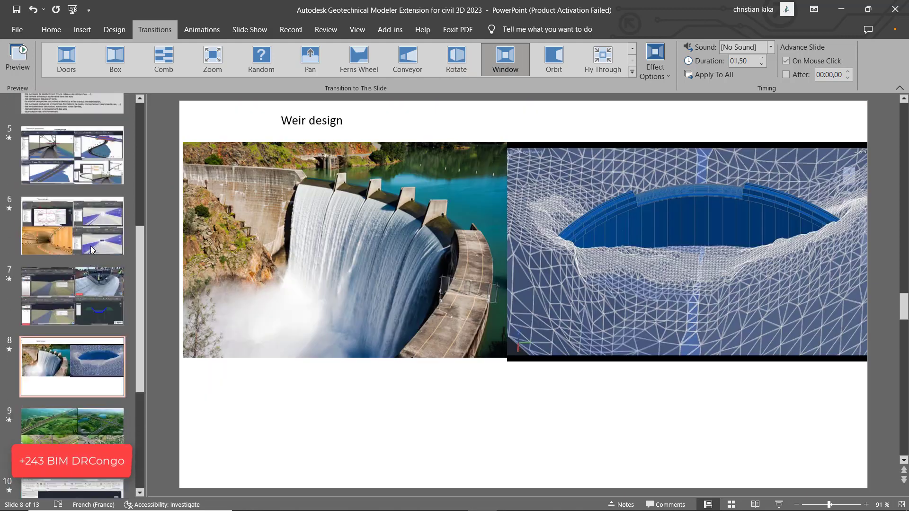
Step: Review the irrigation canal and Tunnel design slides, and go back to slide 2 of the presentation
left_click(81, 292)
scroll(69, 248, "up", 3)
left_click(70, 270)
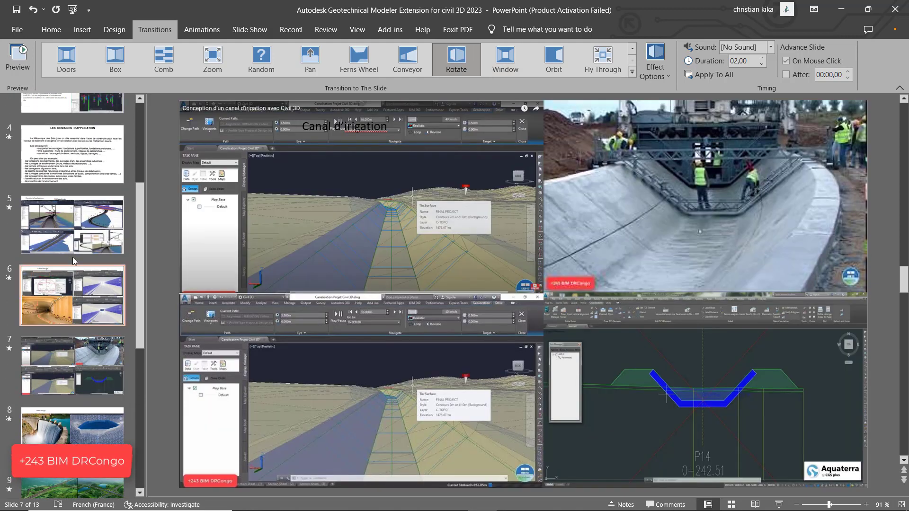
left_click(73, 227)
left_click(89, 319)
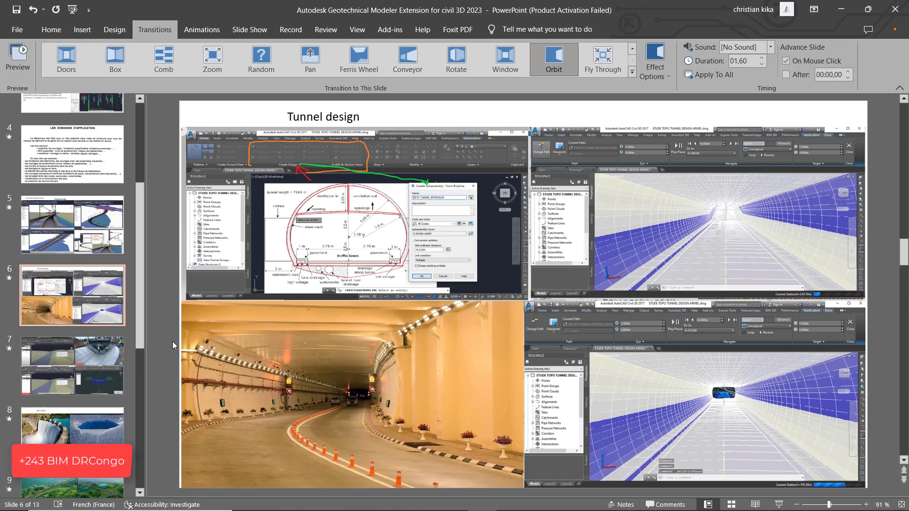
scroll(94, 213, "up", 5)
left_click(83, 143)
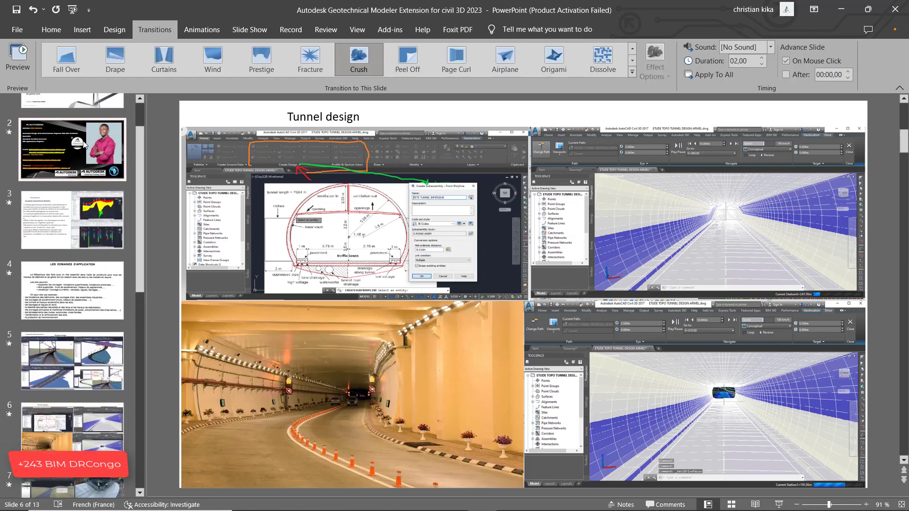